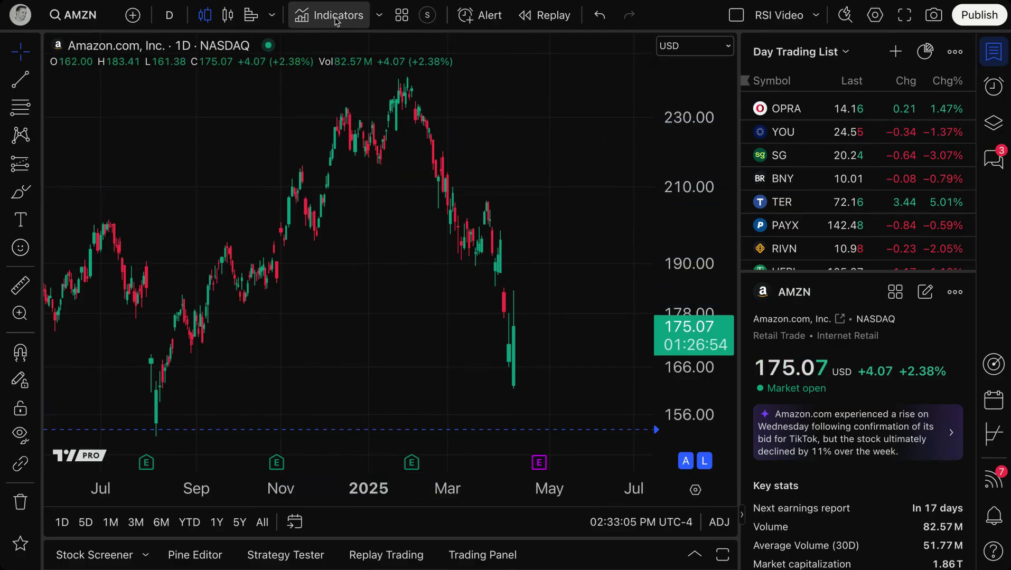
Search the indicator library for "rsi", open the Relative Strength Index help article, and narrow it to reveal the chart
{"action": "left_click", "coordinate": [332, 17]}
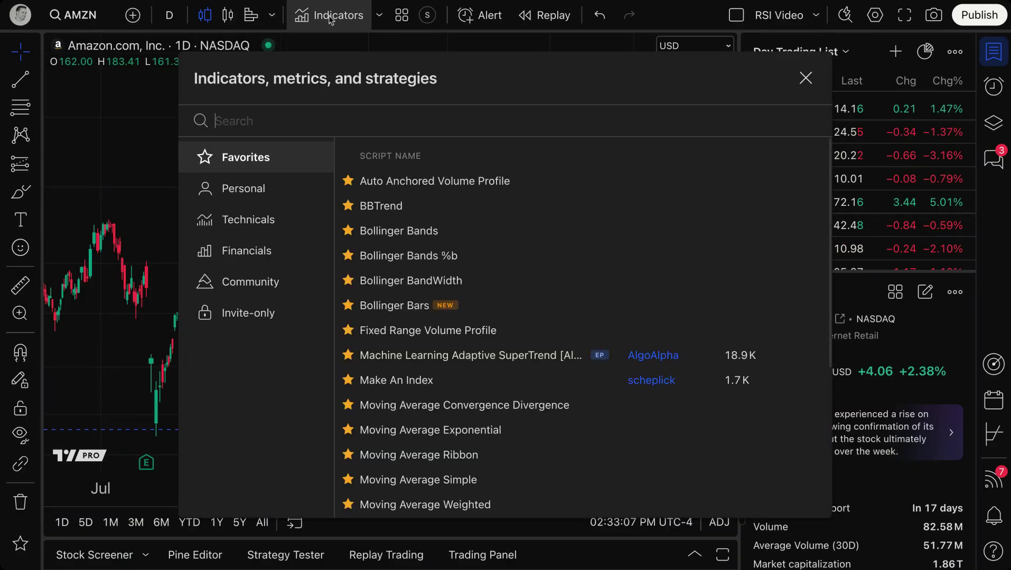
{"action": "left_click", "coordinate": [259, 225]}
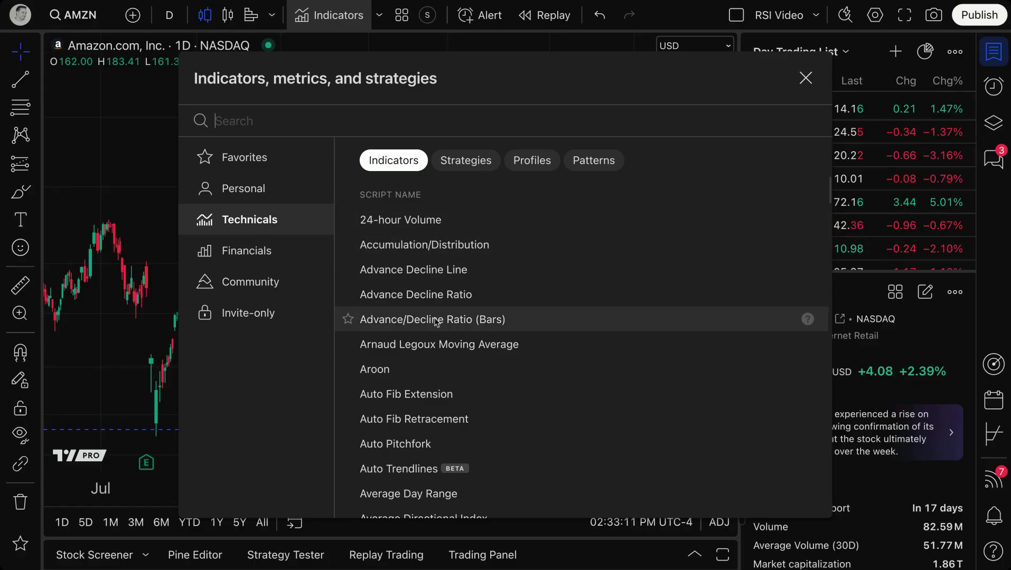
{"action": "scroll", "coordinate": [435, 316], "scroll_direction": "down", "scroll_amount": 5}
{"action": "scroll", "coordinate": [437, 321], "scroll_direction": "down", "scroll_amount": 8}
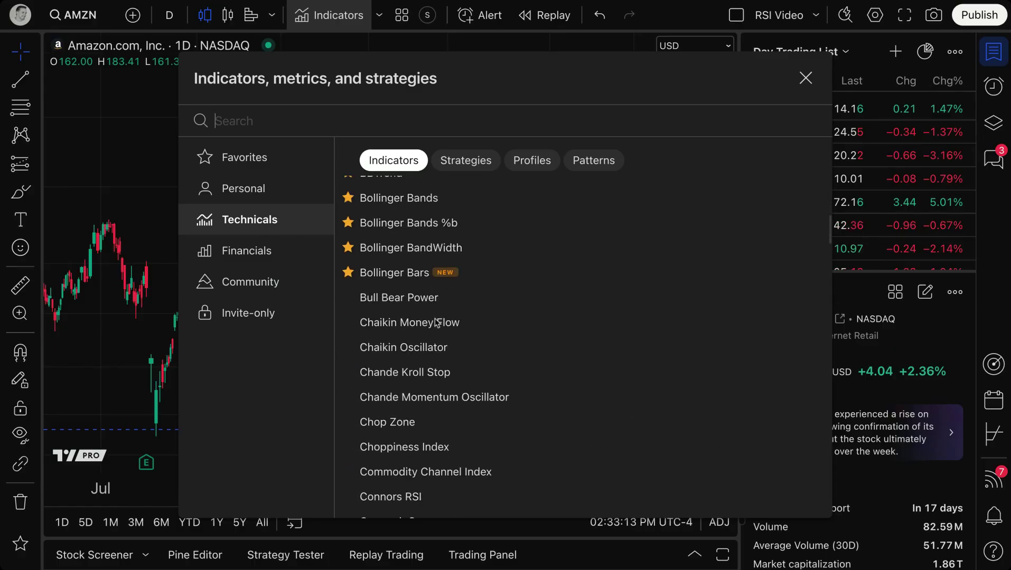
{"action": "scroll", "coordinate": [436, 317], "scroll_direction": "up", "scroll_amount": 15}
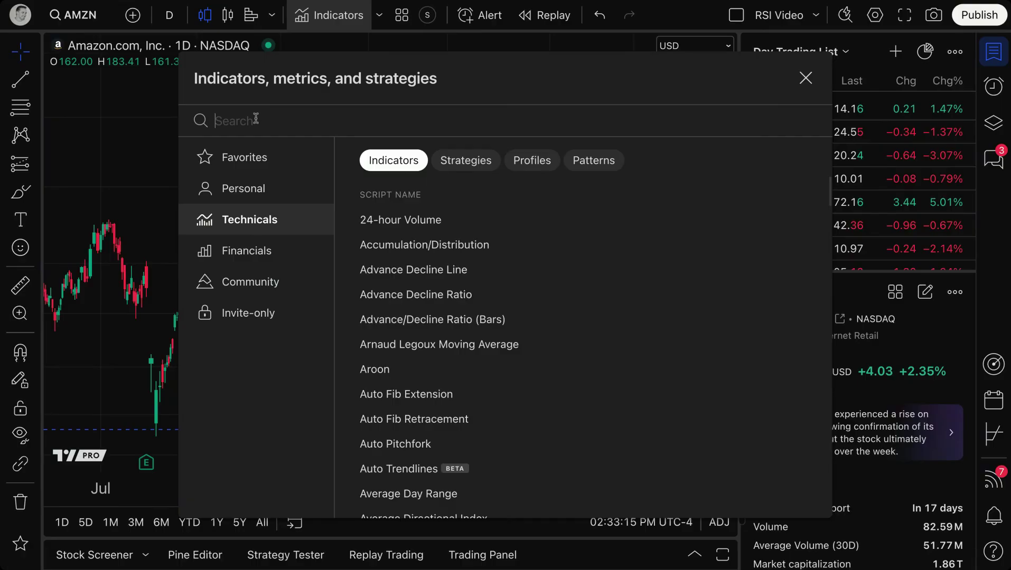
{"action": "type", "text": "rsi"}
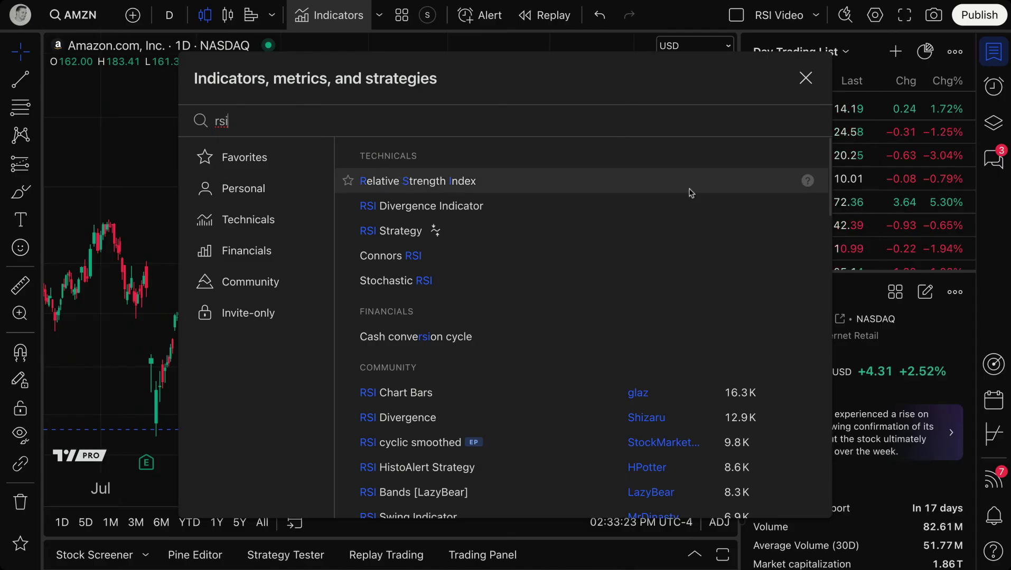
{"action": "left_click", "coordinate": [808, 182]}
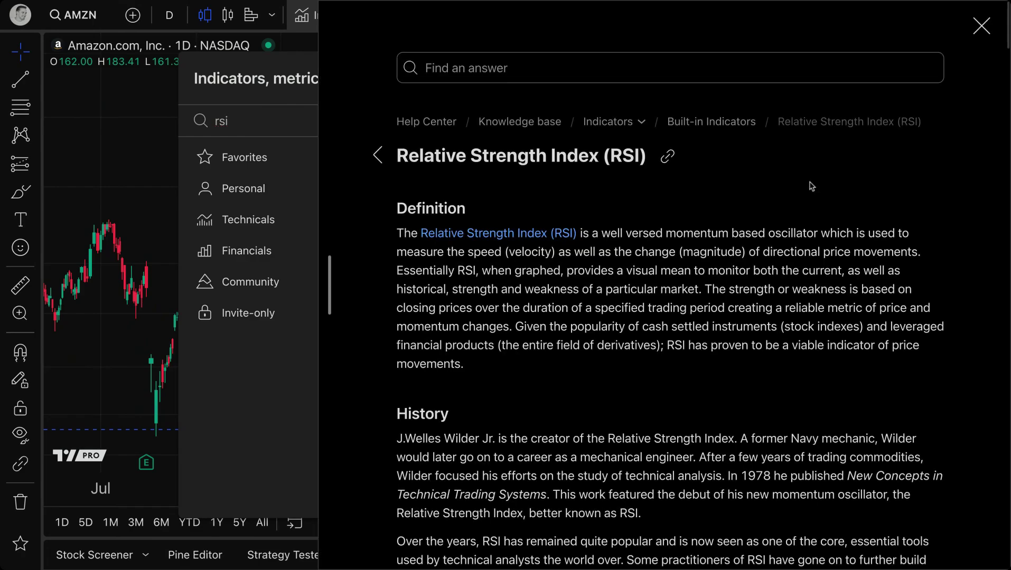
{"action": "left_click_drag", "start_coordinate": [333, 285], "coordinate": [750, 275]}
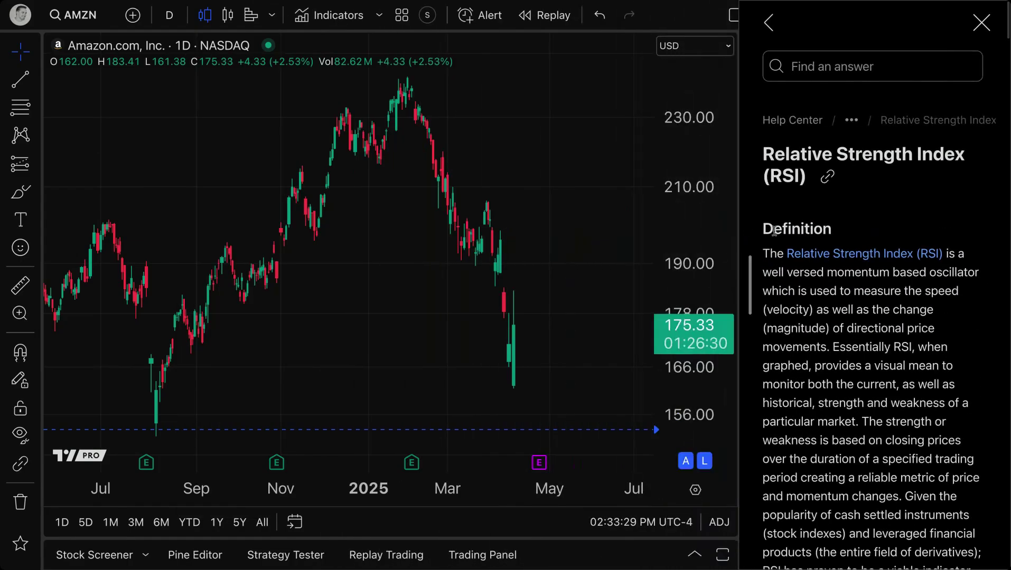
Add the Relative Strength Index indicator to the AMZN chart and move the indicator dialog to check the new pane
{"action": "left_click", "coordinate": [336, 17]}
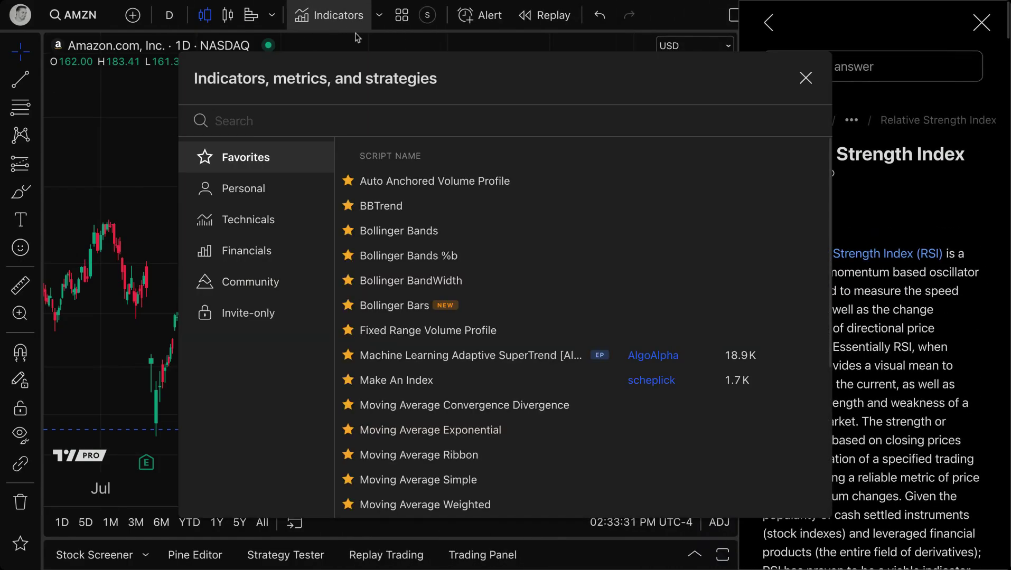
{"action": "type", "text": "rsi"}
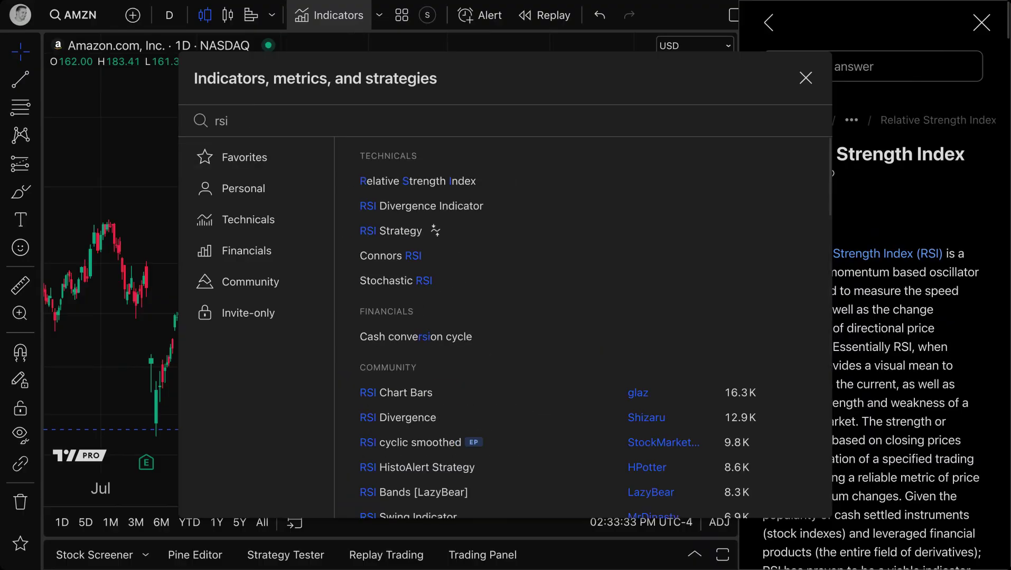
{"action": "left_click", "coordinate": [419, 183]}
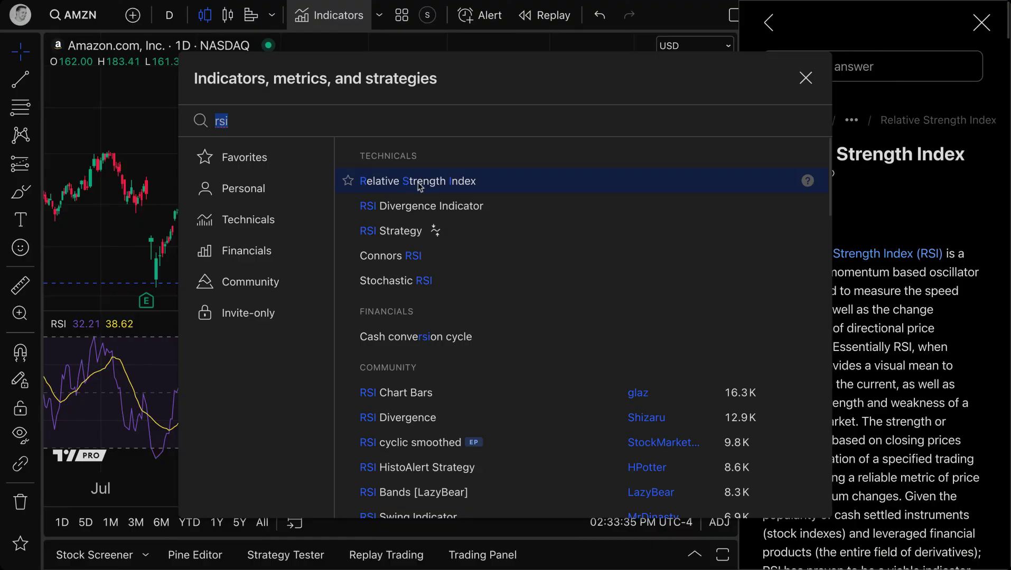
{"action": "left_click_drag", "start_coordinate": [407, 87], "coordinate": [667, 21]}
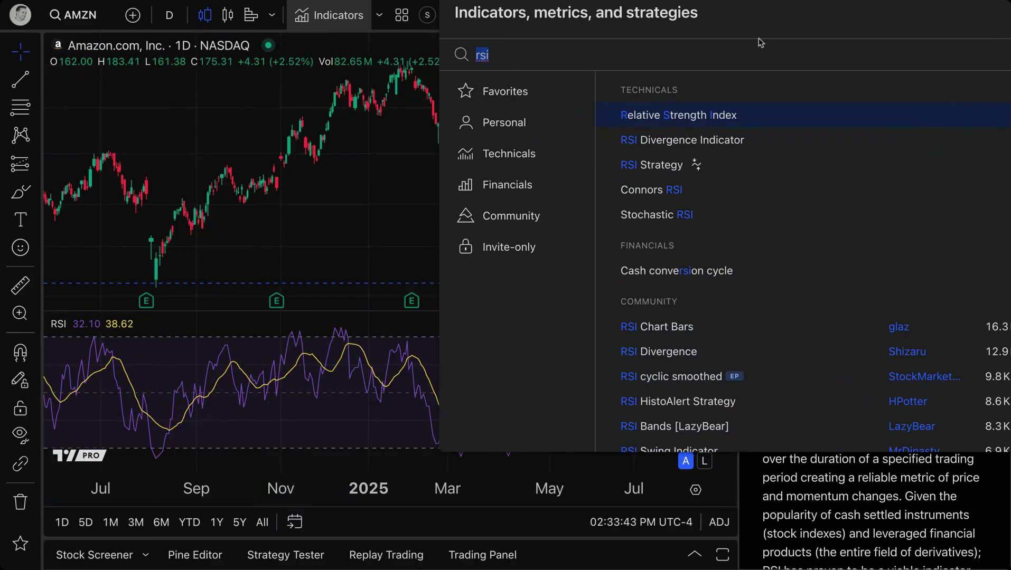
{"action": "left_click_drag", "start_coordinate": [761, 24], "coordinate": [450, 54]}
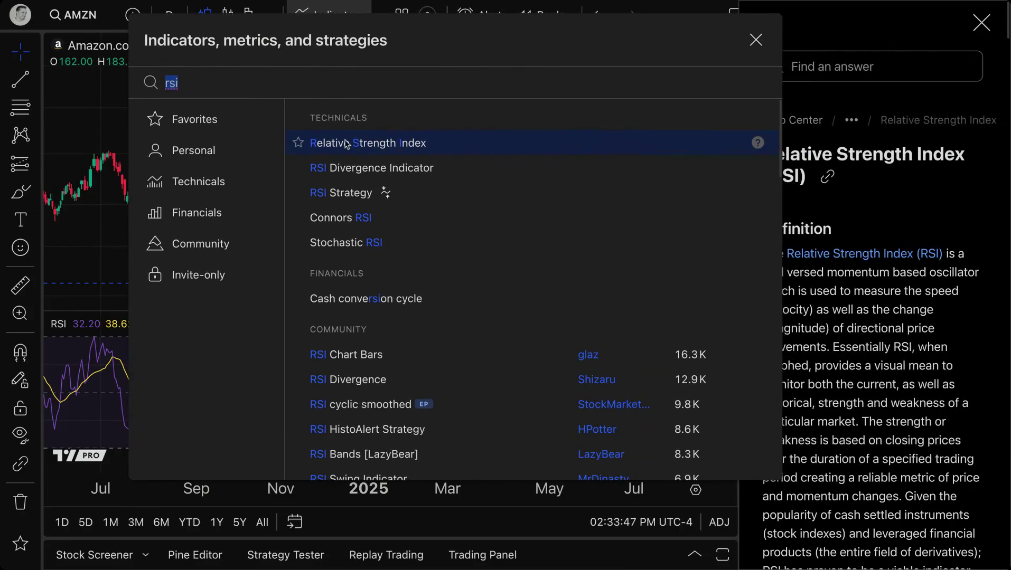
Mark Relative Strength Index as a favorite indicator, show the Favorites list, and close the indicator library
{"action": "left_click", "coordinate": [303, 149]}
{"action": "left_click", "coordinate": [211, 127]}
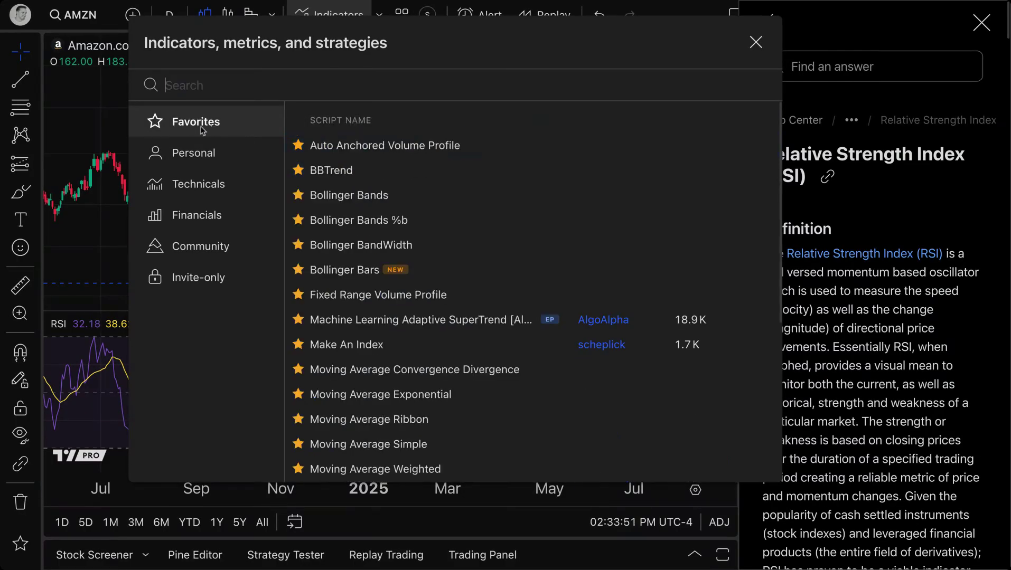
{"action": "left_click", "coordinate": [756, 42]}
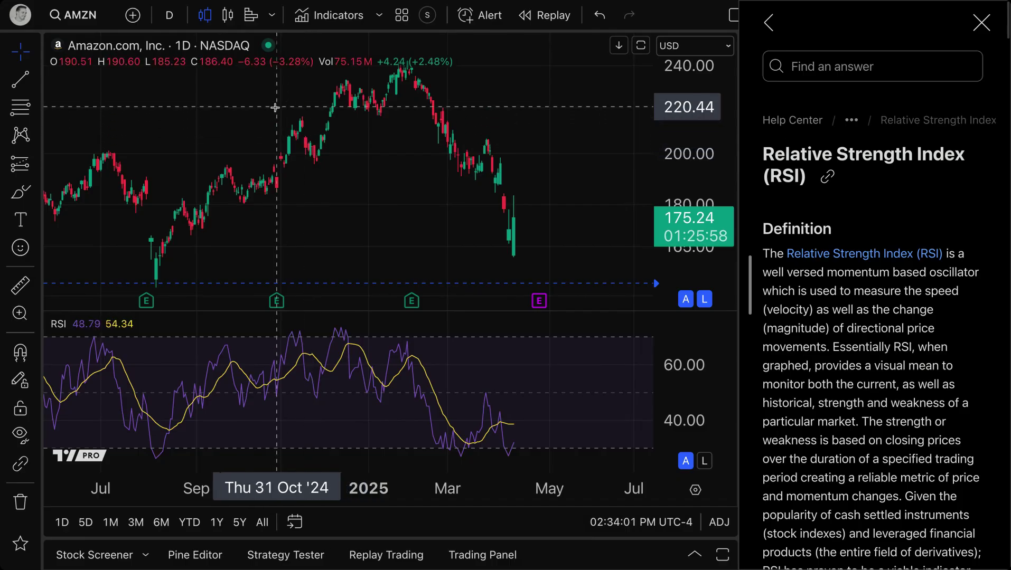
Try the Line and Area styles on the price chart and settle on Candles
{"action": "left_click", "coordinate": [273, 14]}
{"action": "left_click", "coordinate": [298, 154]}
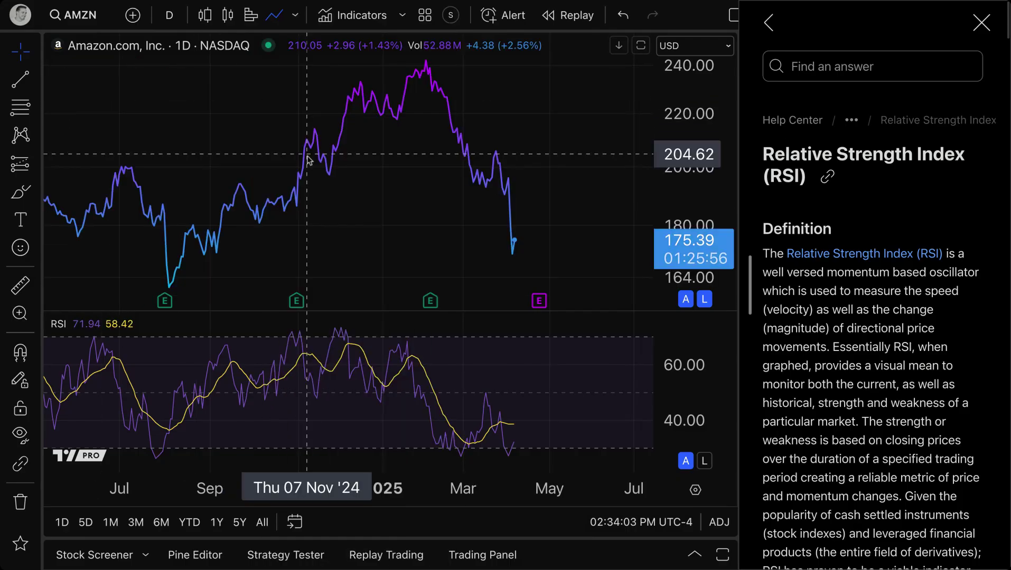
{"action": "left_click", "coordinate": [296, 16]}
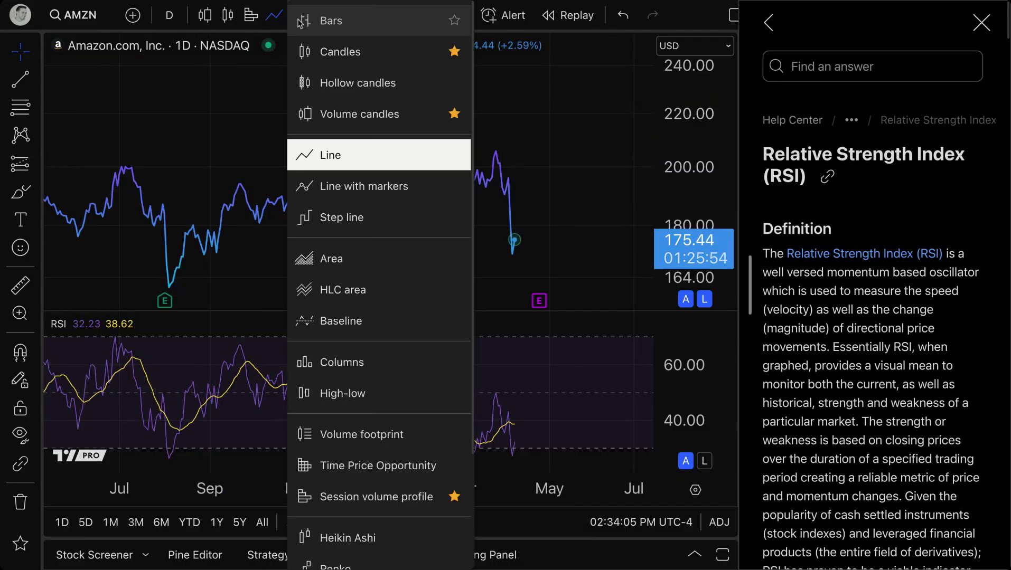
{"action": "left_click", "coordinate": [327, 258]}
{"action": "left_click", "coordinate": [295, 15]}
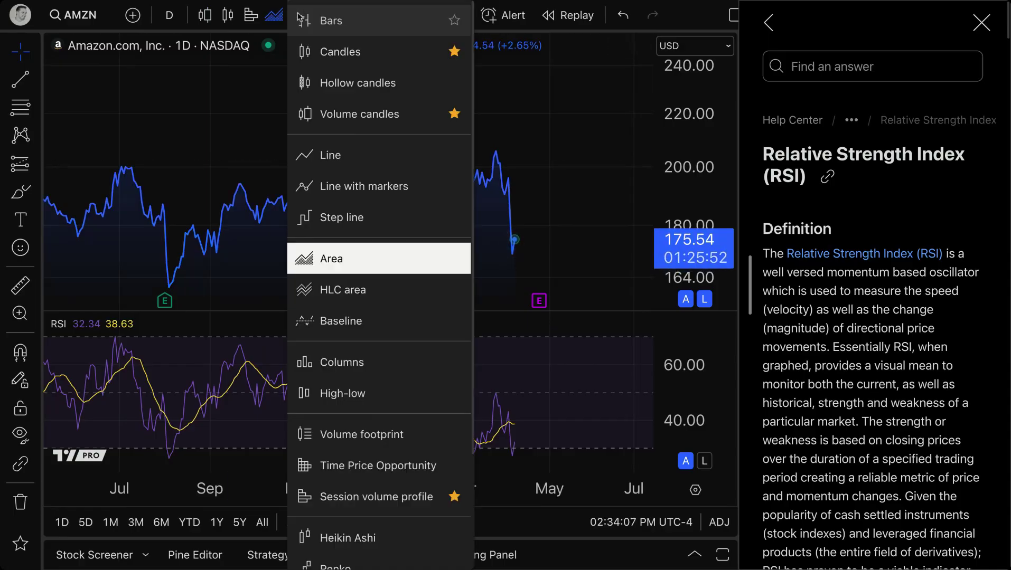
{"action": "left_click", "coordinate": [324, 53]}
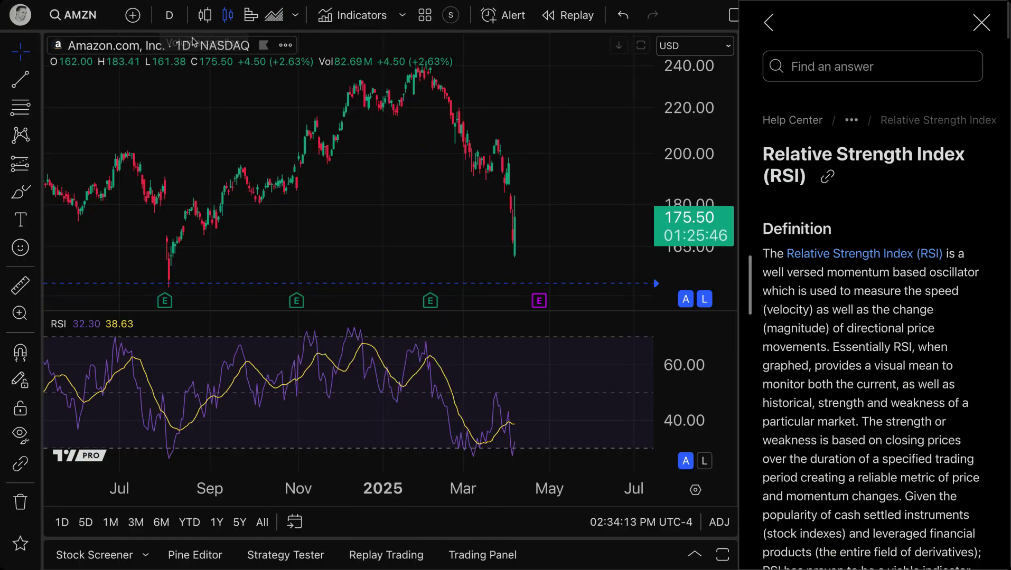
Switch the AMZN chart to the 30 minutes interval and return it to the daily interval
{"action": "left_click", "coordinate": [170, 15]}
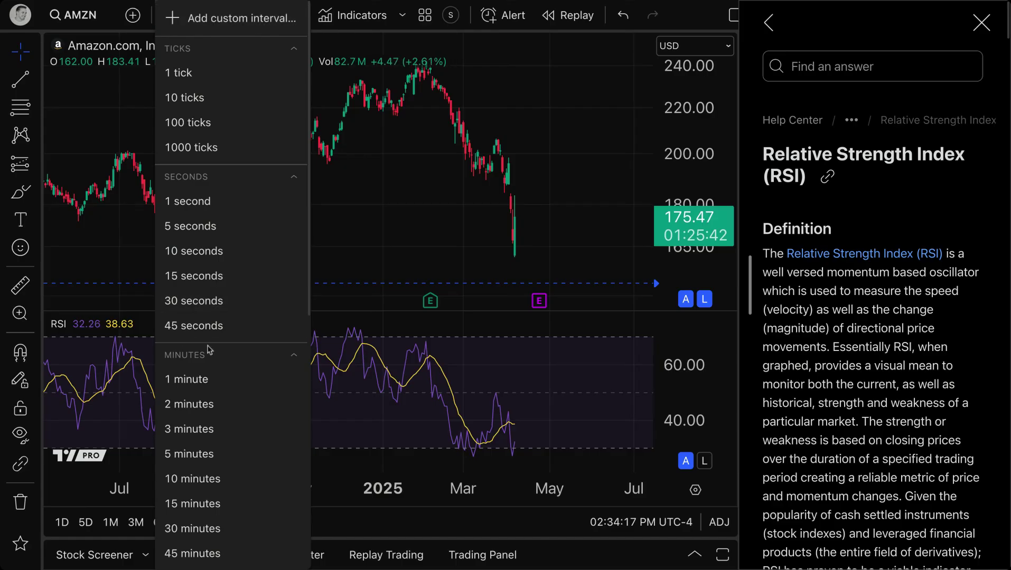
{"action": "scroll", "coordinate": [212, 327], "scroll_direction": "down", "scroll_amount": 4}
{"action": "left_click", "coordinate": [515, 269]}
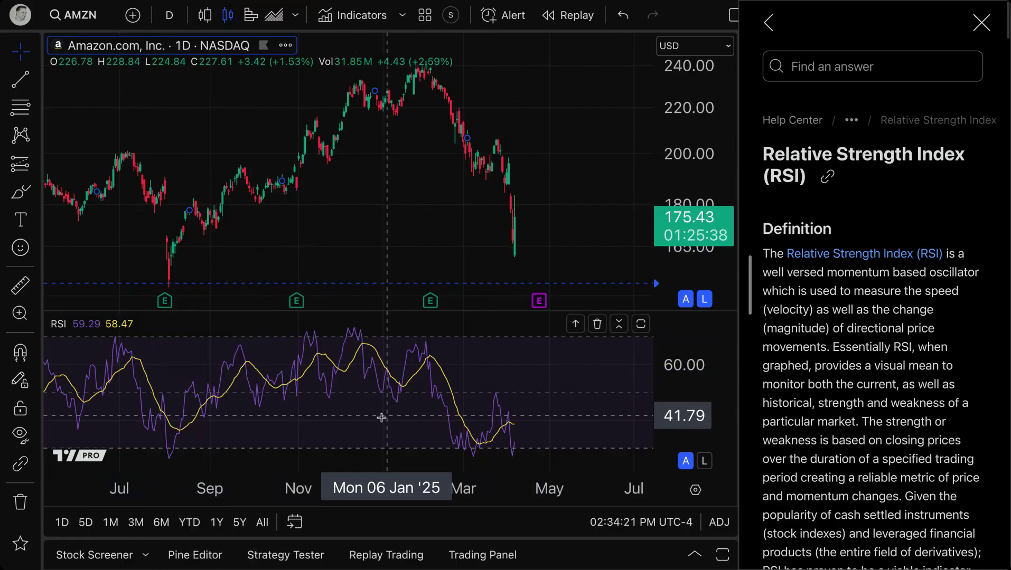
{"action": "left_click_drag", "start_coordinate": [375, 216], "coordinate": [423, 217]}
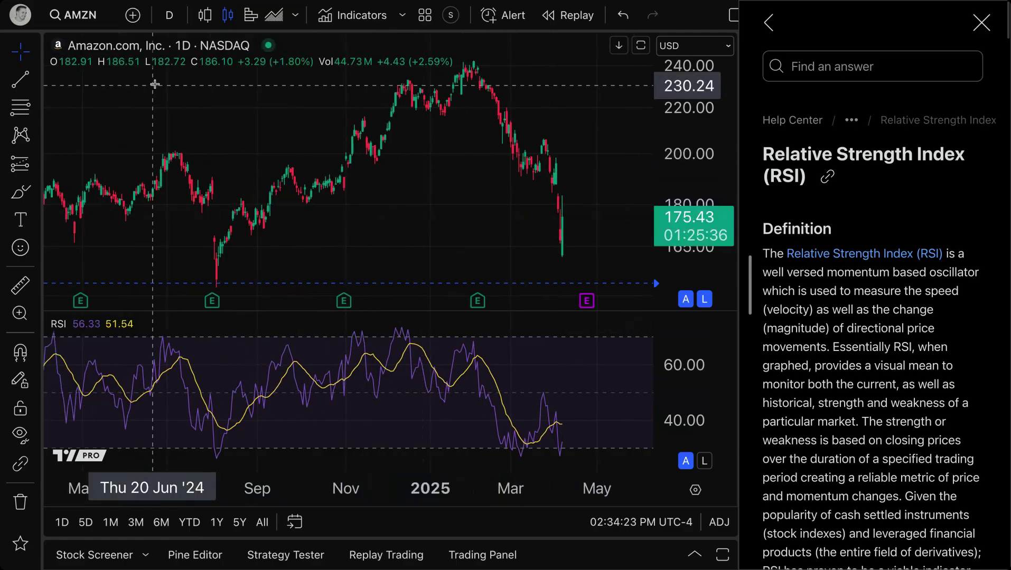
{"action": "left_click", "coordinate": [169, 15]}
{"action": "scroll", "coordinate": [230, 387], "scroll_direction": "down", "scroll_amount": 2}
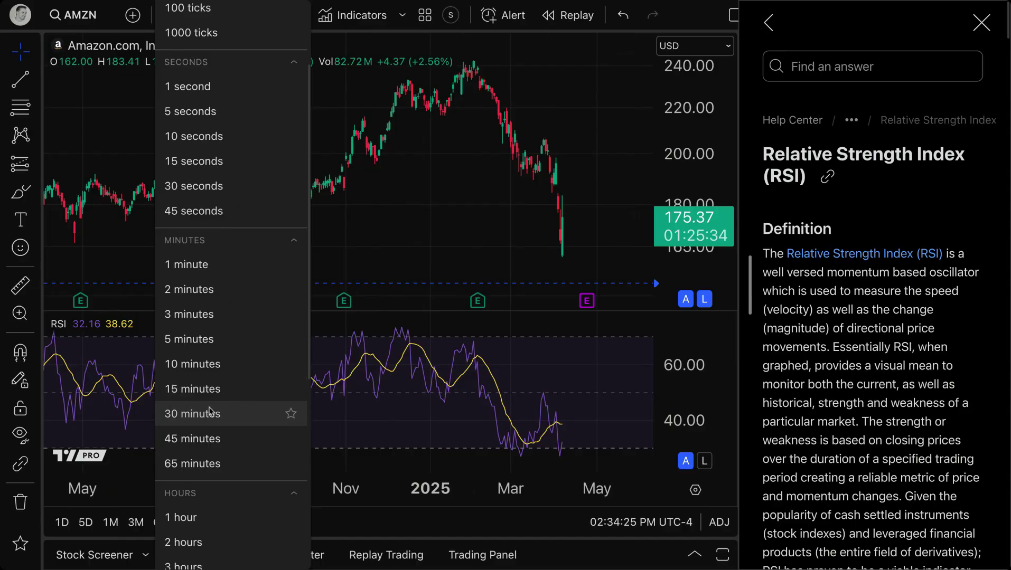
{"action": "left_click", "coordinate": [212, 414]}
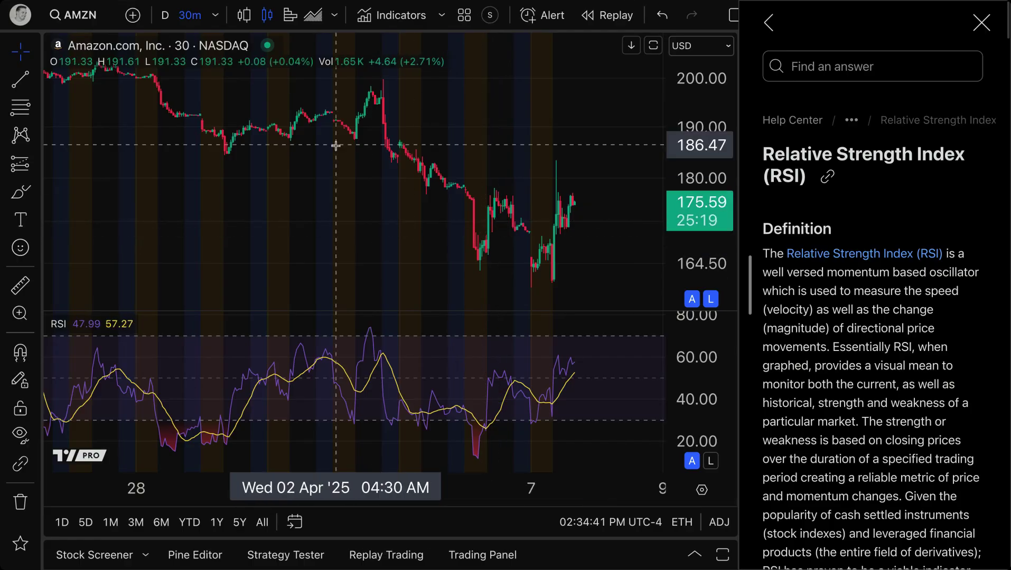
{"action": "left_click", "coordinate": [165, 16]}
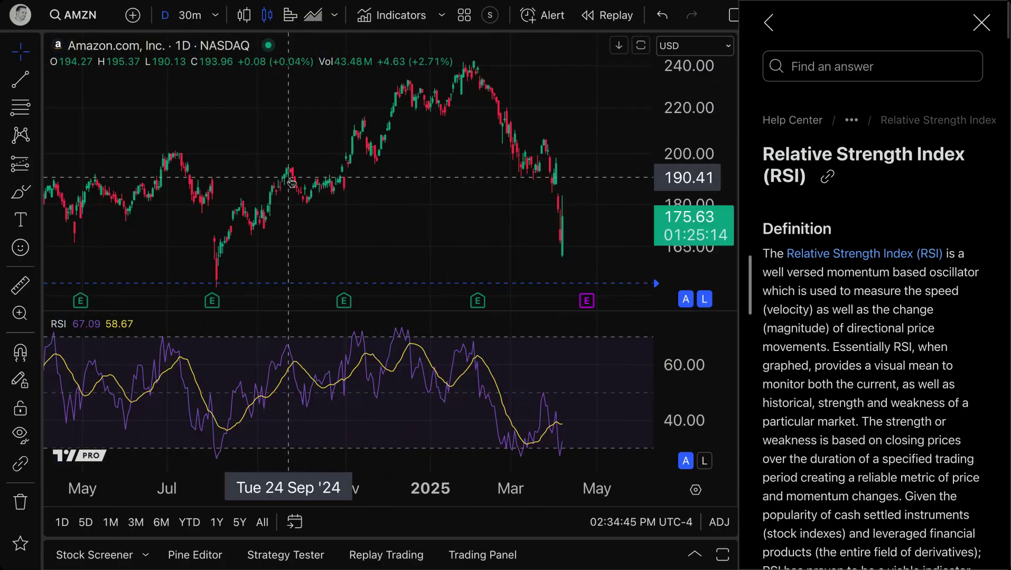
{"action": "scroll", "coordinate": [286, 370], "scroll_direction": "right", "scroll_amount": 5}
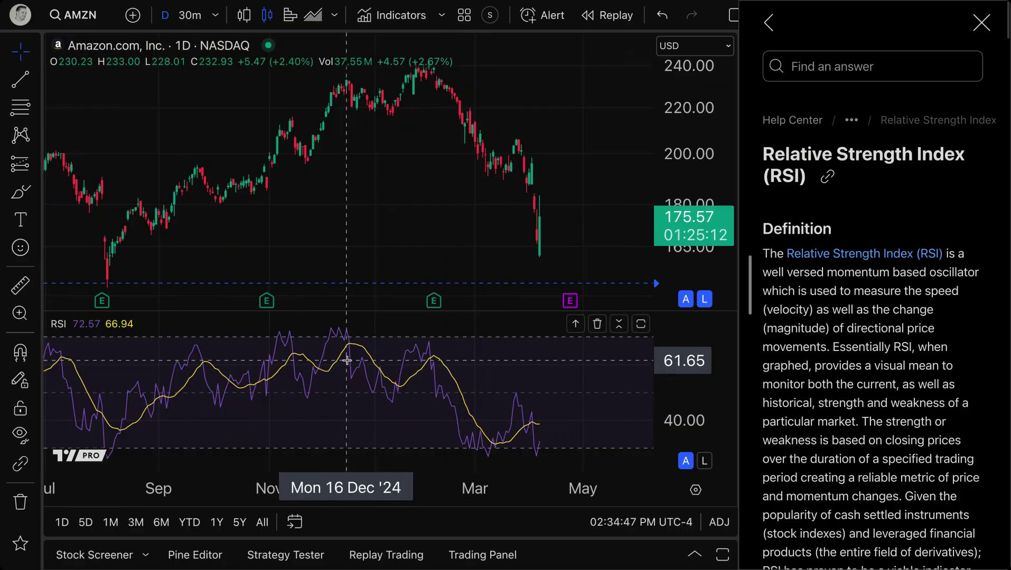
Widen the RSI help article and examine its Calculation section, highlighting the full RS formula line
{"action": "left_click_drag", "start_coordinate": [745, 300], "coordinate": [443, 301]}
{"action": "scroll", "coordinate": [530, 320], "scroll_direction": "down", "scroll_amount": 10}
{"action": "scroll", "coordinate": [555, 325], "scroll_direction": "down", "scroll_amount": 2}
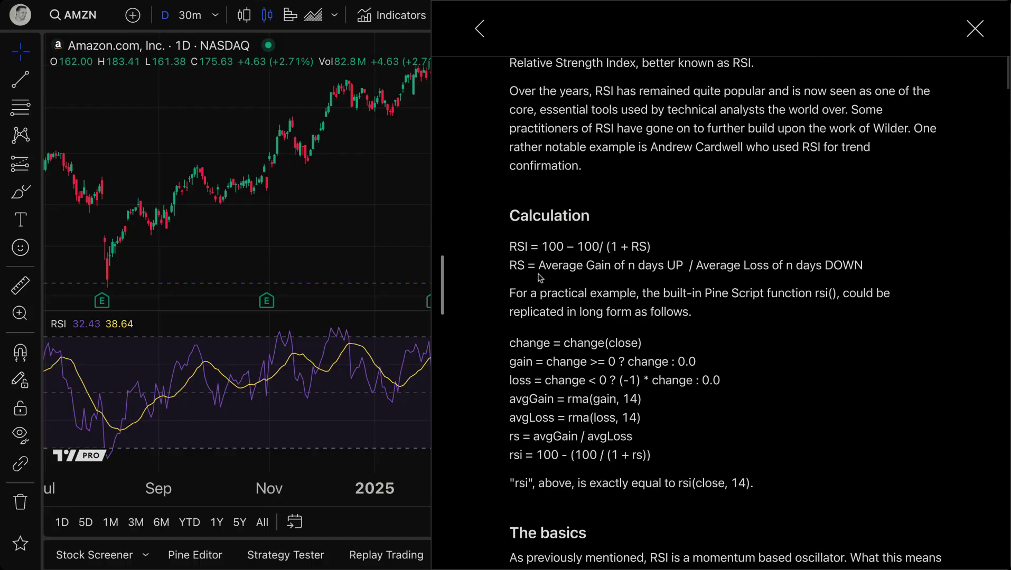
{"action": "left_click_drag", "start_coordinate": [509, 267], "coordinate": [862, 269]}
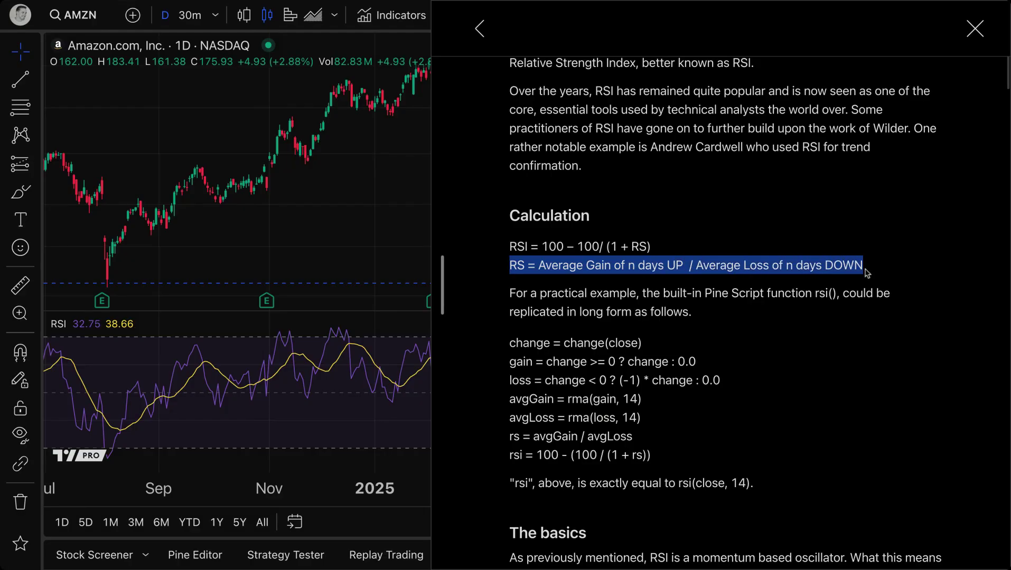
{"action": "left_click", "coordinate": [650, 278]}
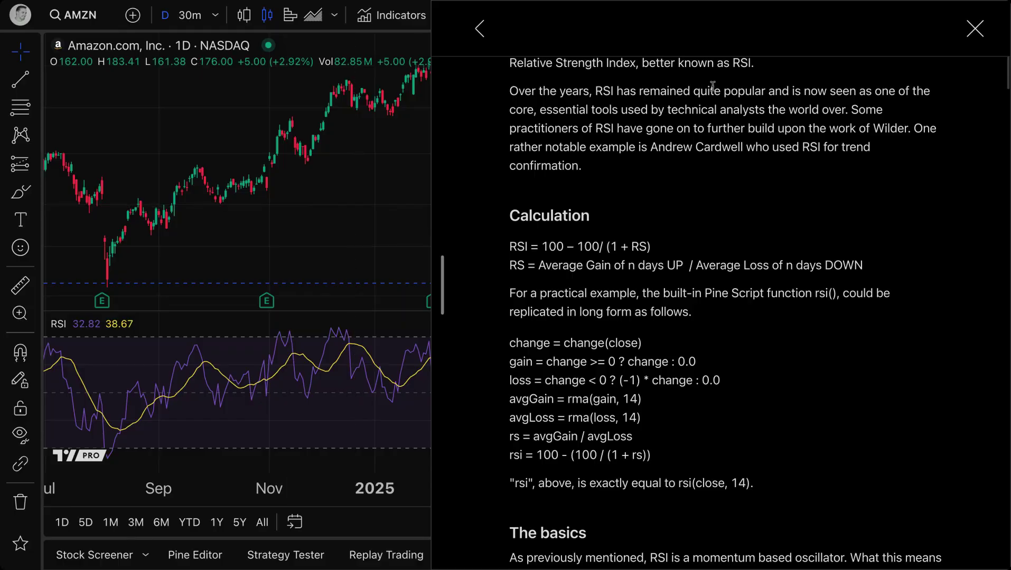
Set the RSI Length to 25 in the RSI indicator's settings and apply the change
{"action": "left_click", "coordinate": [277, 349]}
{"action": "double_click", "coordinate": [277, 349]}
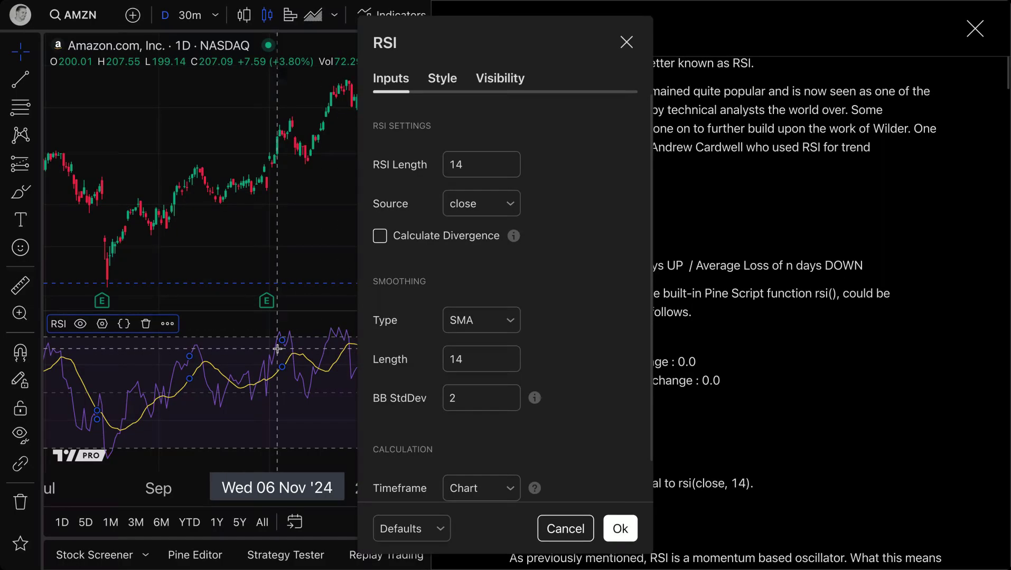
{"action": "left_click", "coordinate": [466, 165]}
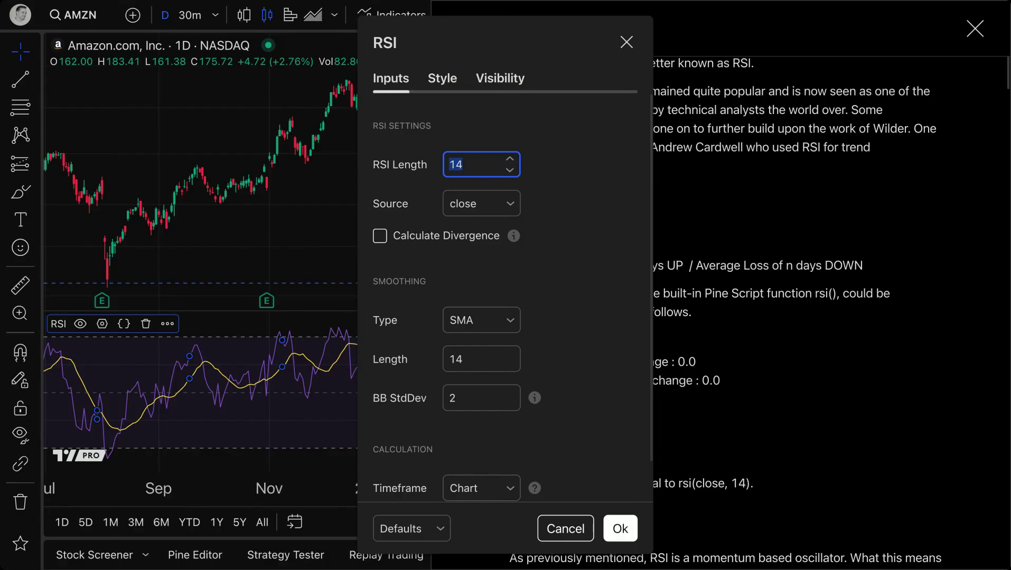
{"action": "left_click", "coordinate": [463, 164]}
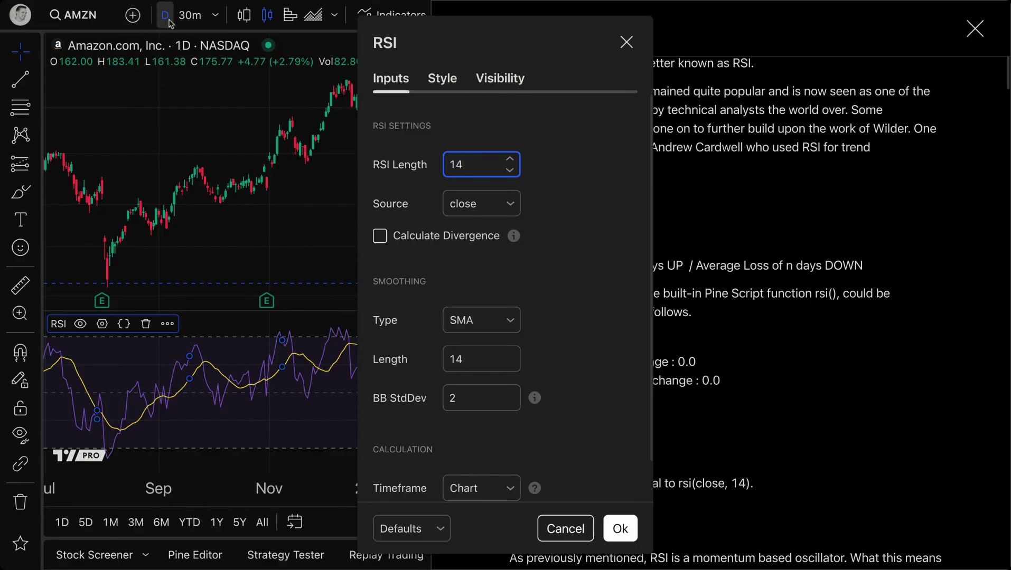
{"action": "double_click", "coordinate": [476, 167]}
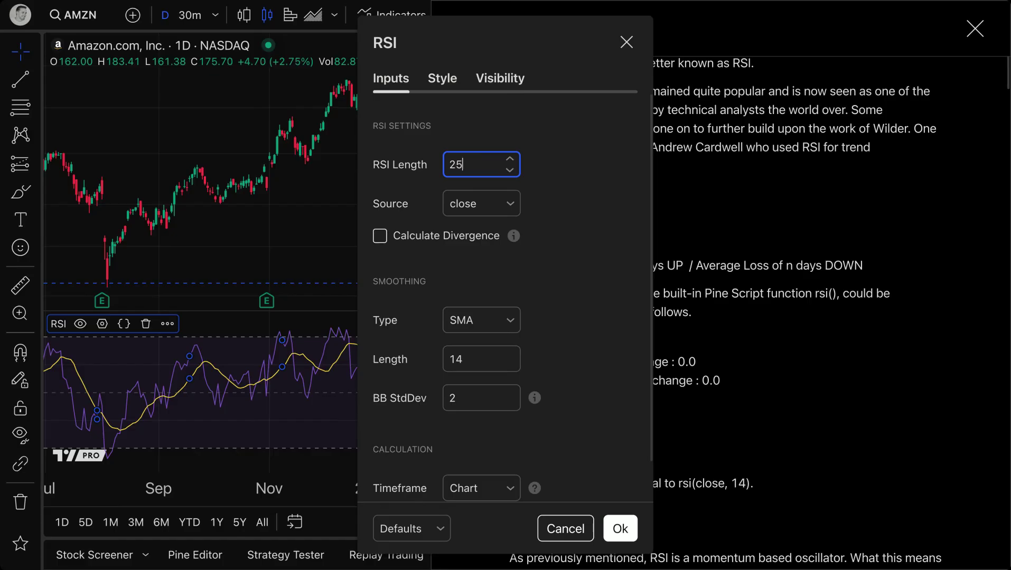
{"action": "left_click", "coordinate": [566, 163]}
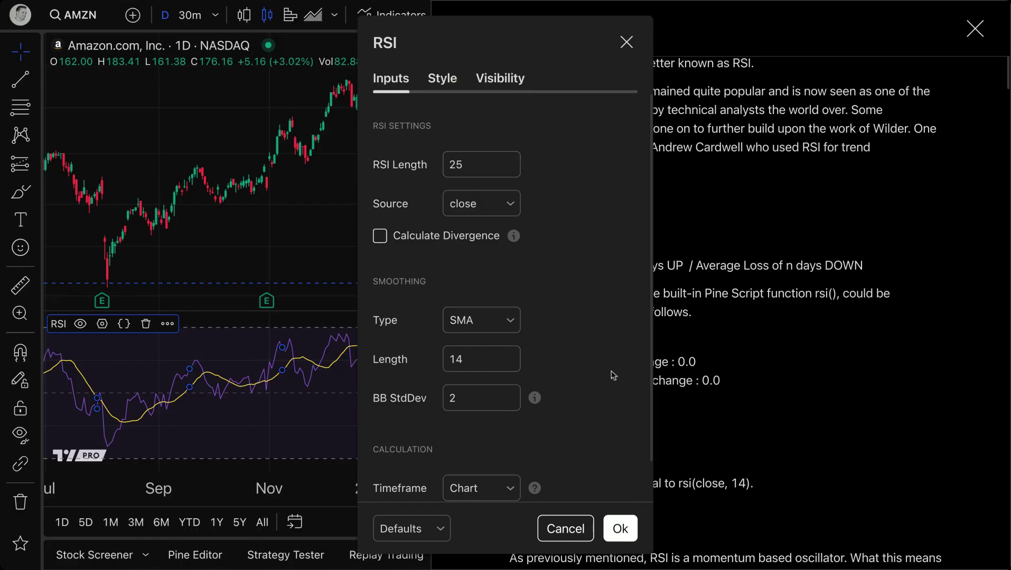
{"action": "left_click", "coordinate": [621, 529]}
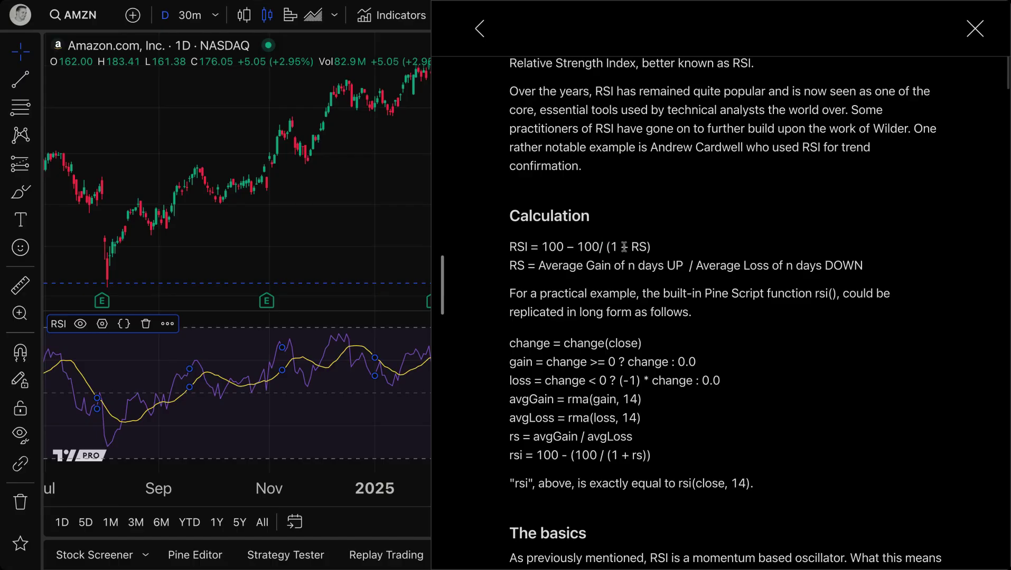
Review how the RS term in the RSI formula relates to its average gain and average loss definition
{"action": "double_click", "coordinate": [638, 247]}
{"action": "left_click", "coordinate": [646, 248]}
{"action": "left_click_drag", "start_coordinate": [510, 270], "coordinate": [867, 272]}
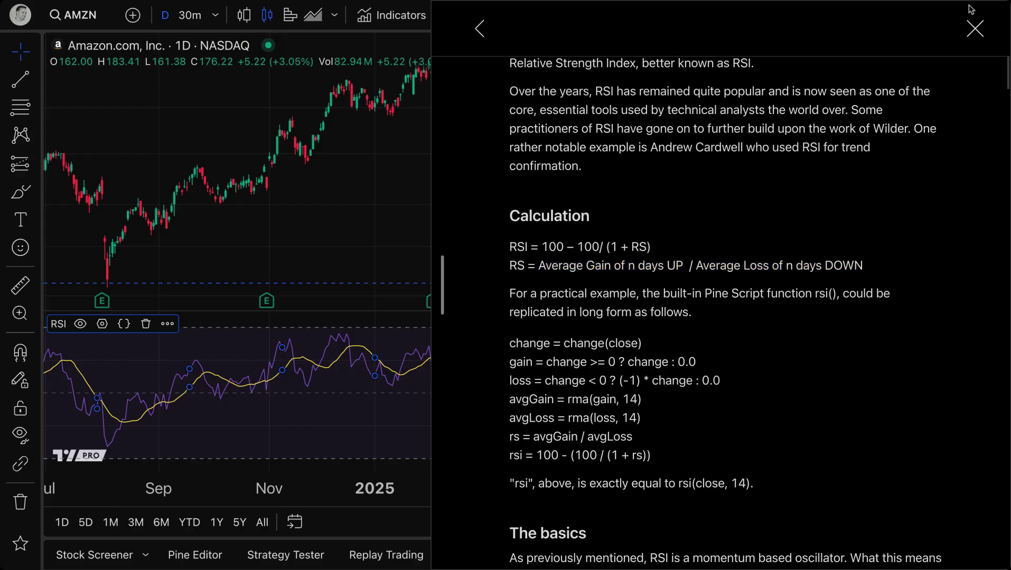
Close the RSI help article and return to the AMZN chart with its RSI pane
{"action": "left_click", "coordinate": [975, 28]}
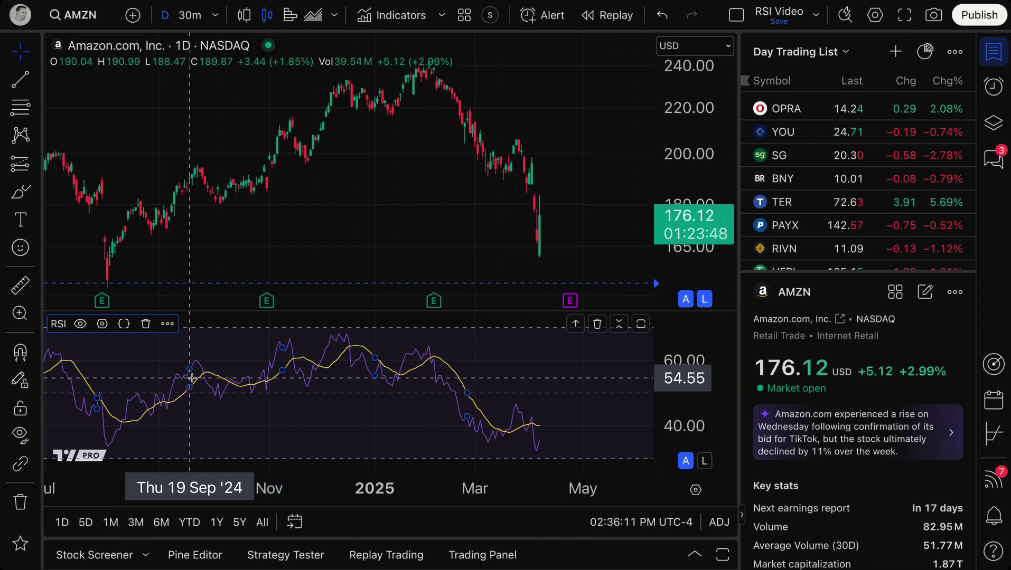
{"action": "left_click_drag", "start_coordinate": [332, 402], "coordinate": [362, 405]}
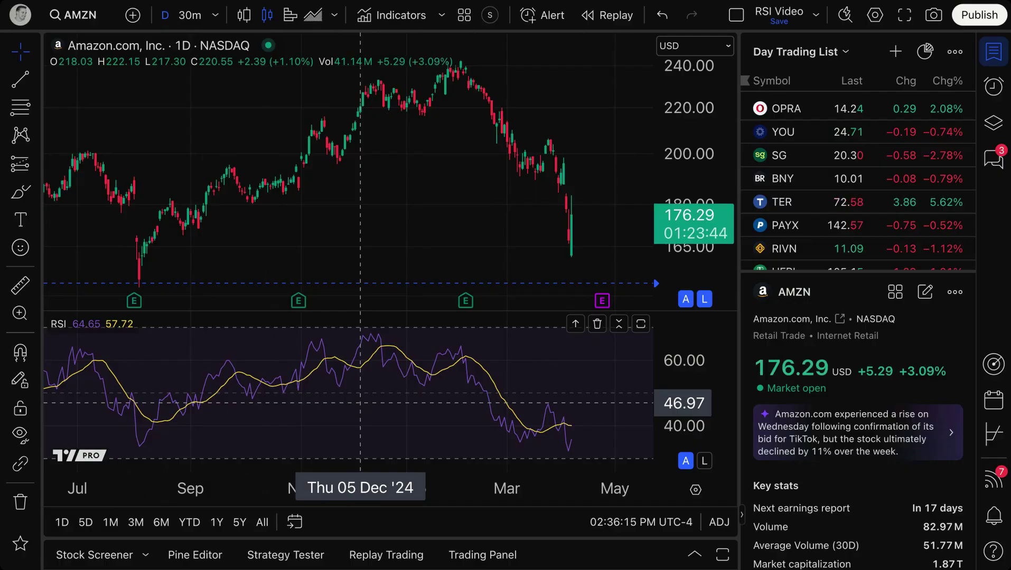
Annotate the RSI line's early-2025 decline and its April 2025 low with Brush strokes, removing each mark
{"action": "left_click", "coordinate": [20, 192]}
{"action": "mouse_move", "coordinate": [452, 343]}
{"action": "left_mouse_down"}
{"action": "mouse_move", "coordinate": [569, 424]}
{"action": "mouse_move", "coordinate": [565, 395]}
{"action": "mouse_move", "coordinate": [569, 420]}
{"action": "mouse_move", "coordinate": [589, 423]}
{"action": "left_mouse_up"}
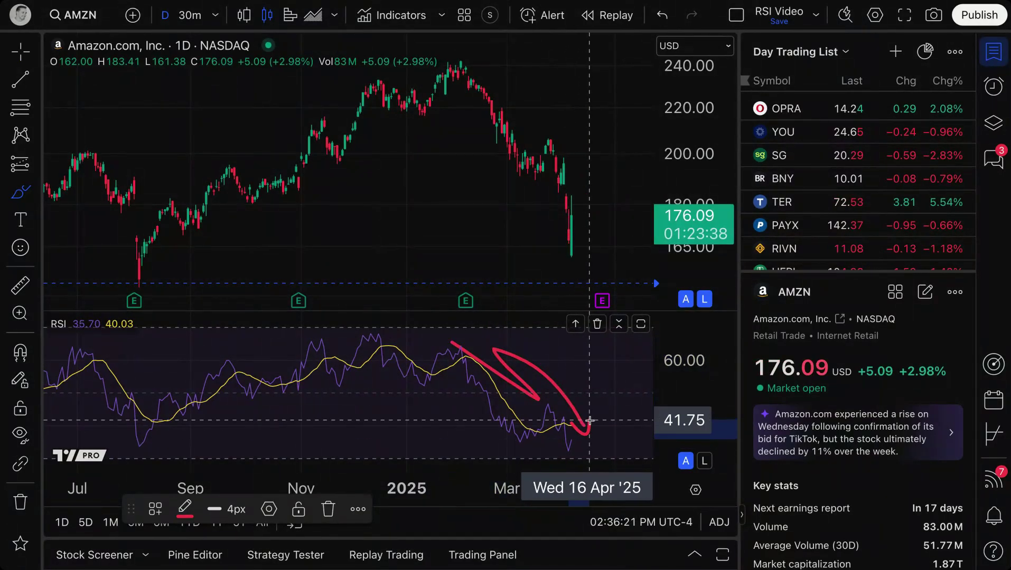
{"action": "key", "text": "ctrl+z"}
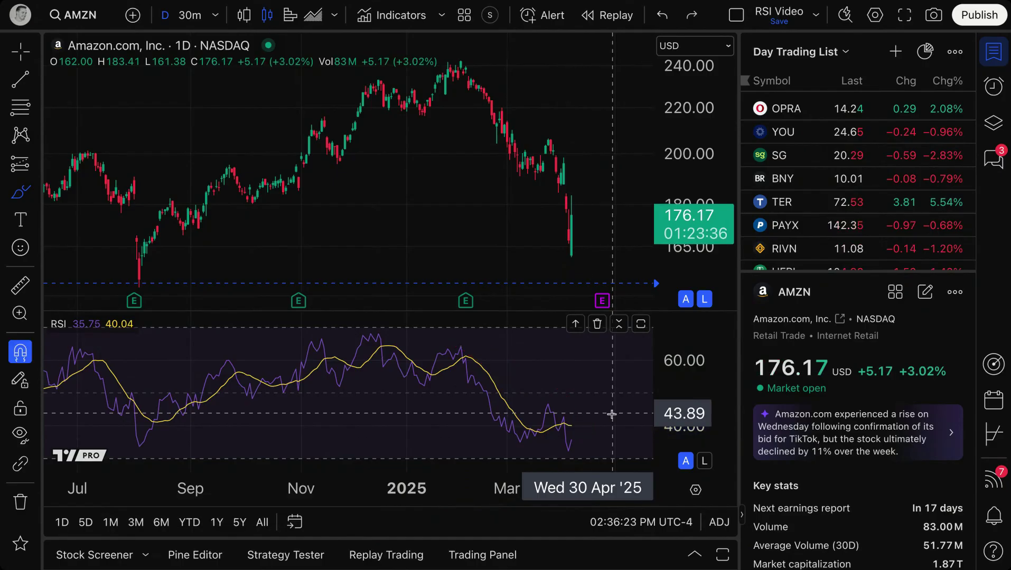
{"action": "mouse_move", "coordinate": [565, 440]}
{"action": "left_mouse_down"}
{"action": "mouse_move", "coordinate": [580, 448]}
{"action": "mouse_move", "coordinate": [562, 458]}
{"action": "mouse_move", "coordinate": [568, 439]}
{"action": "mouse_move", "coordinate": [577, 453]}
{"action": "left_mouse_up"}
{"action": "scroll", "coordinate": [577, 452], "scroll_direction": "down", "scroll_amount": 10}
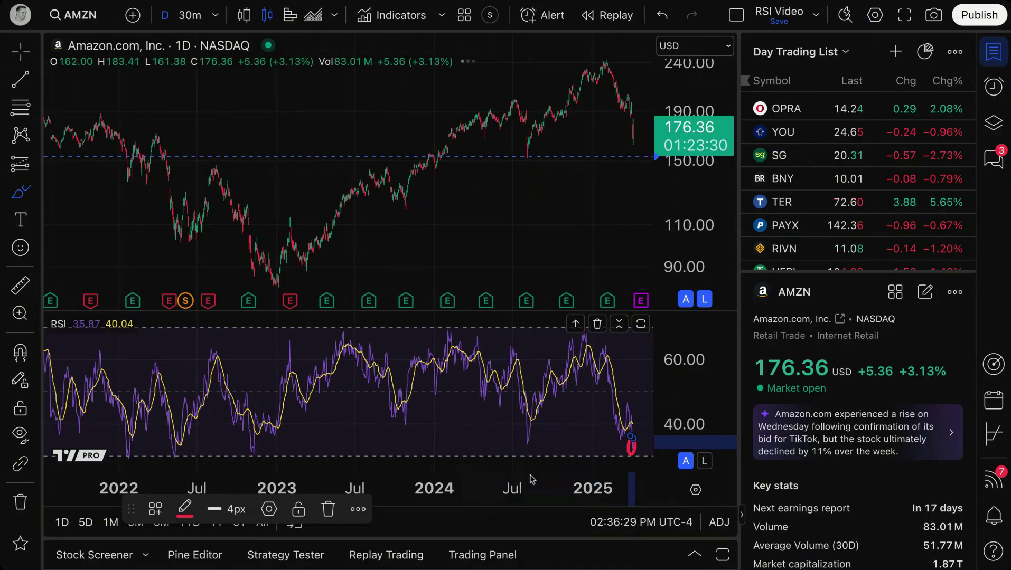
{"action": "key", "text": "Delete"}
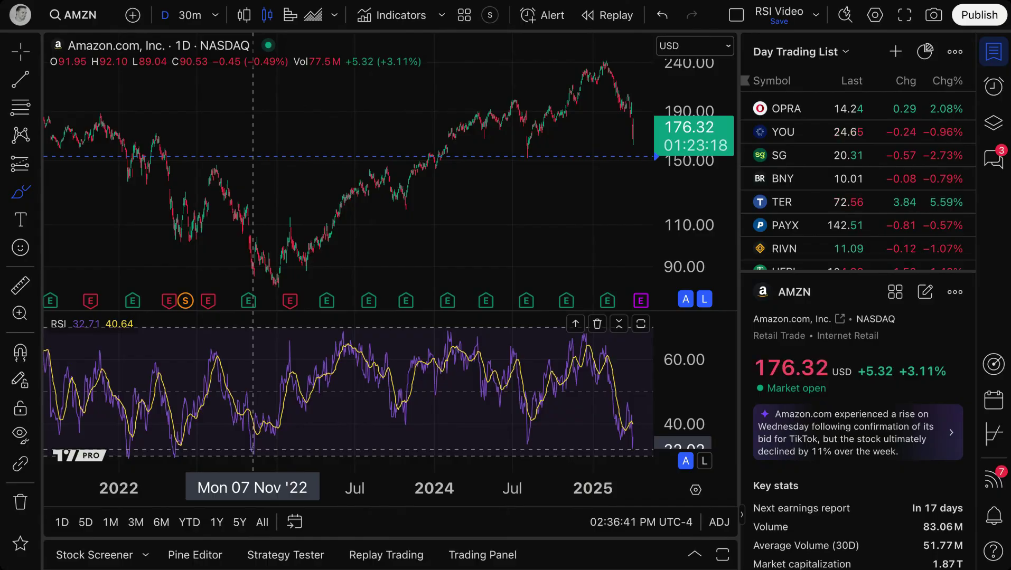
Brush a rising arrow from the August 2024 RSI low to the December 2024 peak, circle that peak, and undo both marks
{"action": "scroll", "coordinate": [317, 423], "scroll_direction": "up", "scroll_amount": 5}
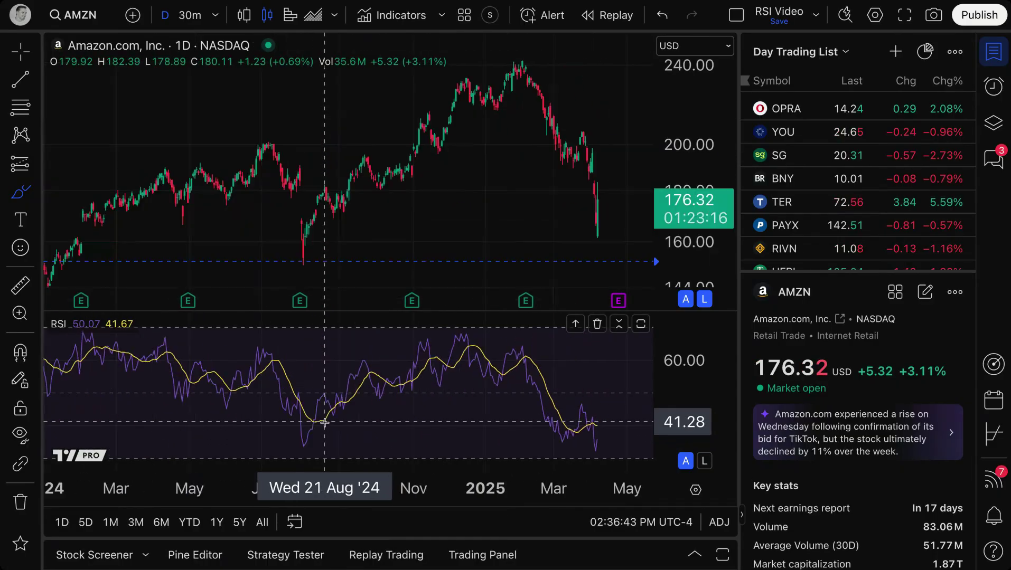
{"action": "scroll", "coordinate": [324, 422], "scroll_direction": "up", "scroll_amount": 4}
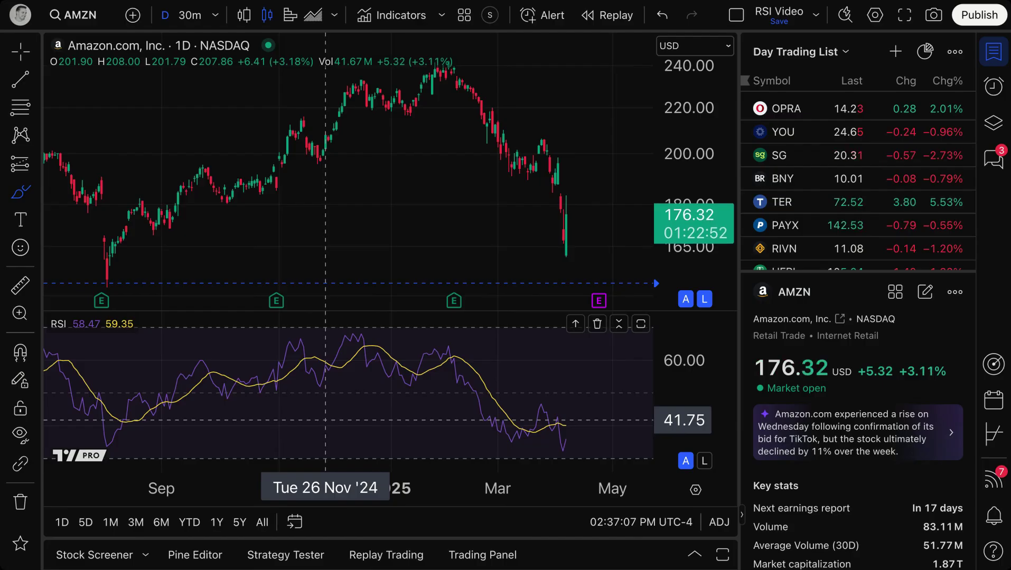
{"action": "scroll", "coordinate": [326, 420], "scroll_direction": "down", "scroll_amount": 10}
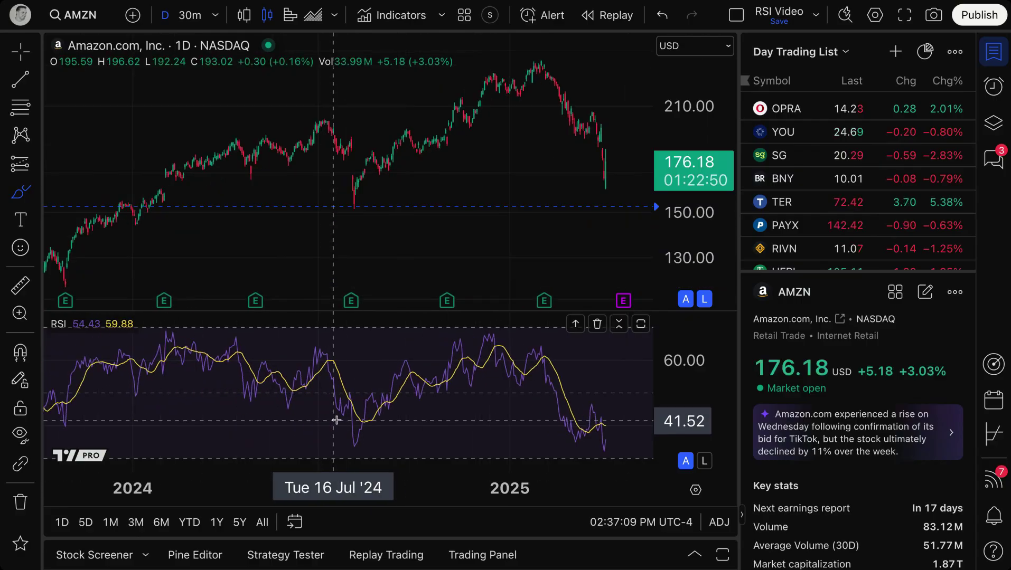
{"action": "mouse_move", "coordinate": [365, 441]}
{"action": "left_mouse_down"}
{"action": "mouse_move", "coordinate": [468, 363]}
{"action": "mouse_move", "coordinate": [487, 376]}
{"action": "left_mouse_up"}
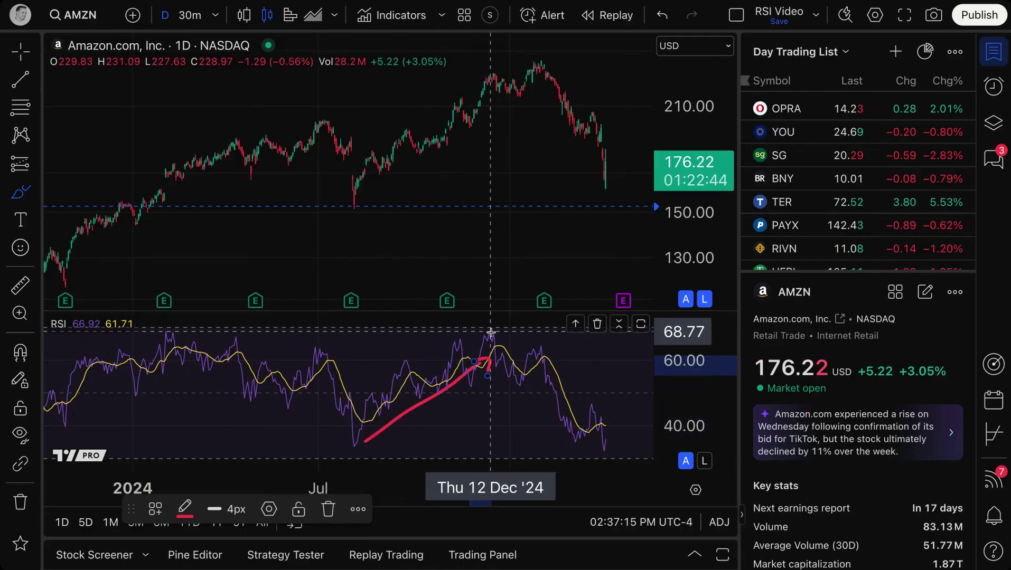
{"action": "mouse_move", "coordinate": [492, 334]}
{"action": "left_mouse_down"}
{"action": "mouse_move", "coordinate": [478, 345]}
{"action": "mouse_move", "coordinate": [494, 328]}
{"action": "left_mouse_up"}
{"action": "key", "text": "super"}
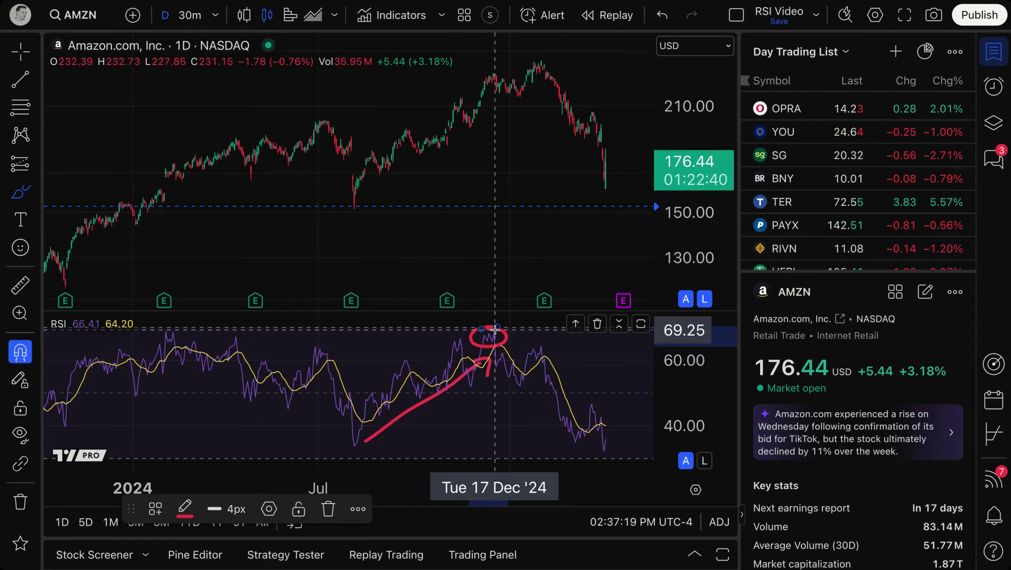
{"action": "key", "text": "super+z"}
{"action": "key", "text": "super+z"}
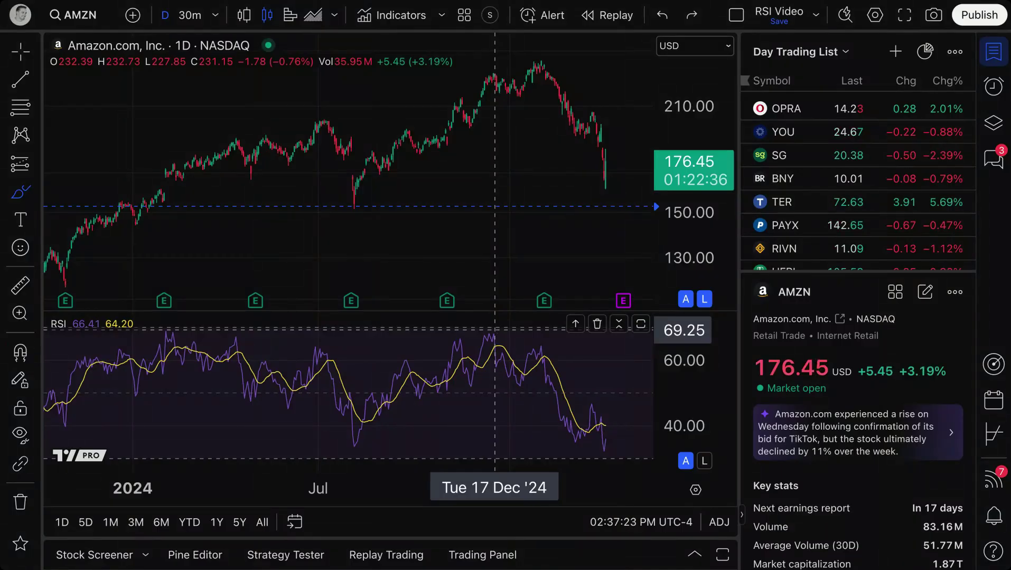
Circle the late-2024 RSI peaks and trace the price highs into February 2025 with the Brush, clearing all the marks
{"action": "mouse_move", "coordinate": [460, 336]}
{"action": "left_mouse_down"}
{"action": "mouse_move", "coordinate": [450, 341]}
{"action": "mouse_move", "coordinate": [469, 348]}
{"action": "mouse_move", "coordinate": [467, 335]}
{"action": "mouse_move", "coordinate": [514, 336]}
{"action": "mouse_move", "coordinate": [519, 325]}
{"action": "left_mouse_up"}
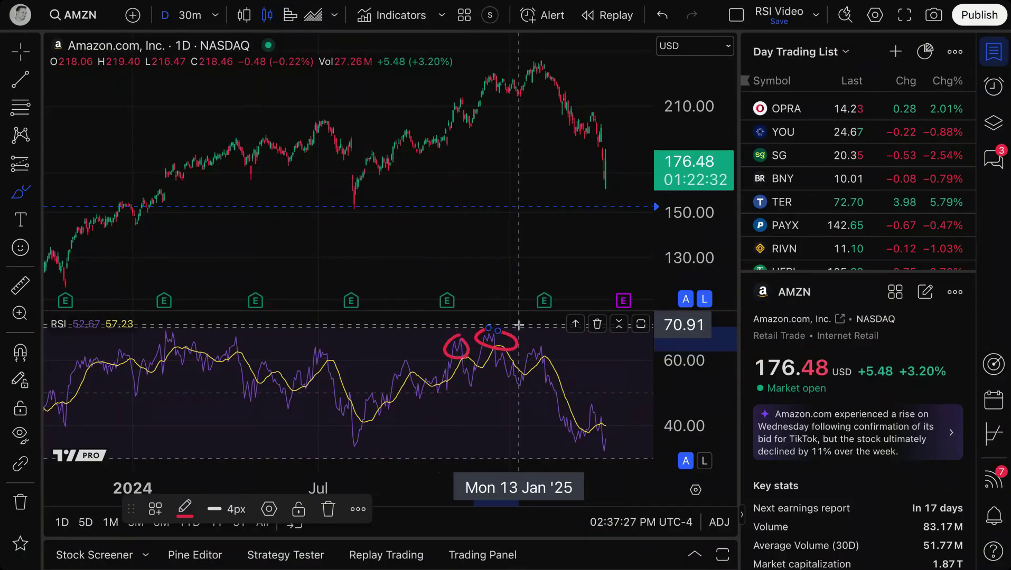
{"action": "key", "text": "ctrl+z"}
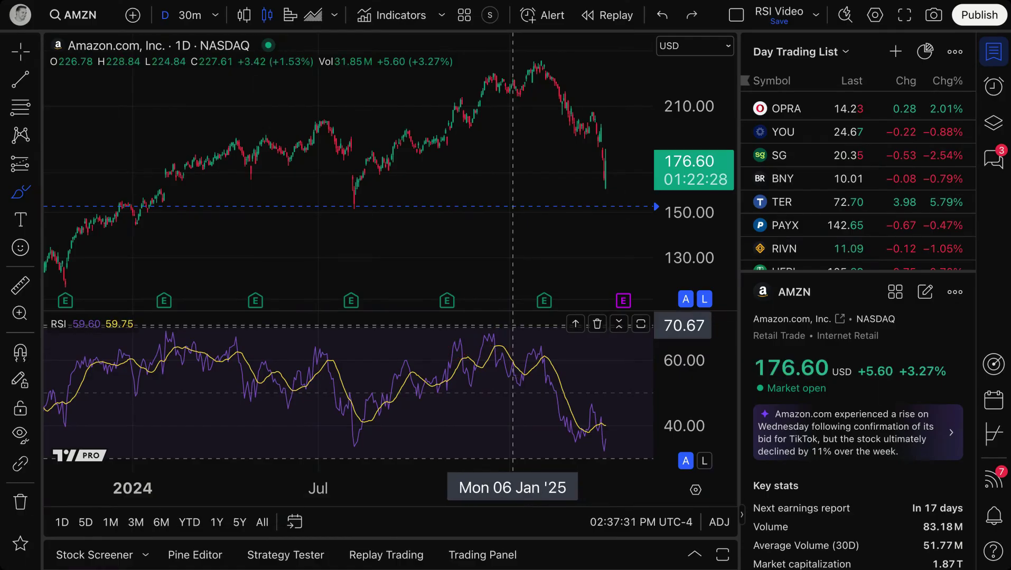
{"action": "mouse_move", "coordinate": [493, 331]}
{"action": "left_mouse_down"}
{"action": "mouse_move", "coordinate": [465, 338]}
{"action": "mouse_move", "coordinate": [507, 339]}
{"action": "mouse_move", "coordinate": [500, 331]}
{"action": "left_mouse_up"}
{"action": "mouse_move", "coordinate": [491, 74]}
{"action": "left_mouse_down"}
{"action": "mouse_move", "coordinate": [481, 79]}
{"action": "mouse_move", "coordinate": [520, 95]}
{"action": "mouse_move", "coordinate": [539, 61]}
{"action": "mouse_move", "coordinate": [546, 69]}
{"action": "left_mouse_up"}
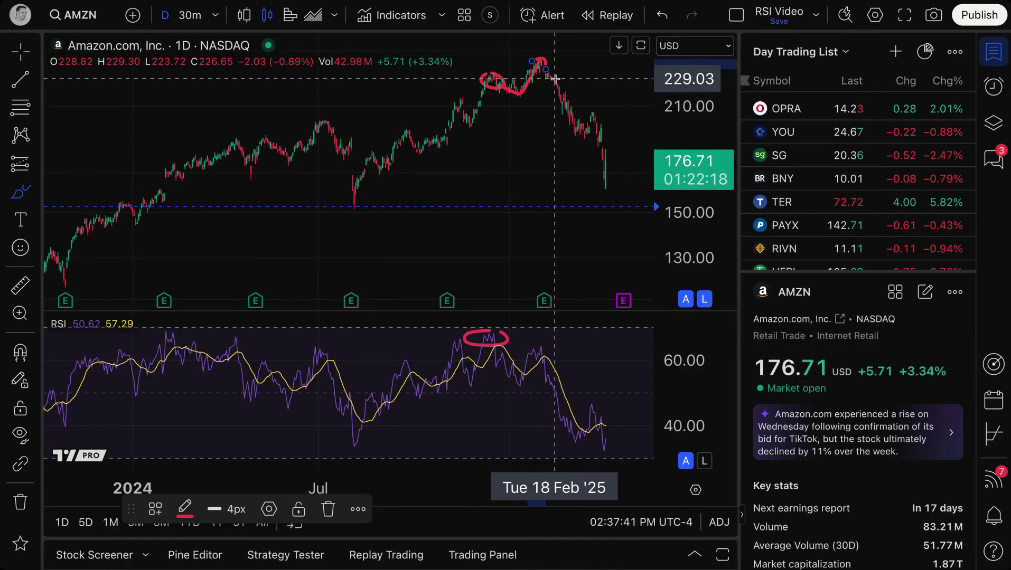
{"action": "key", "text": "super+z"}
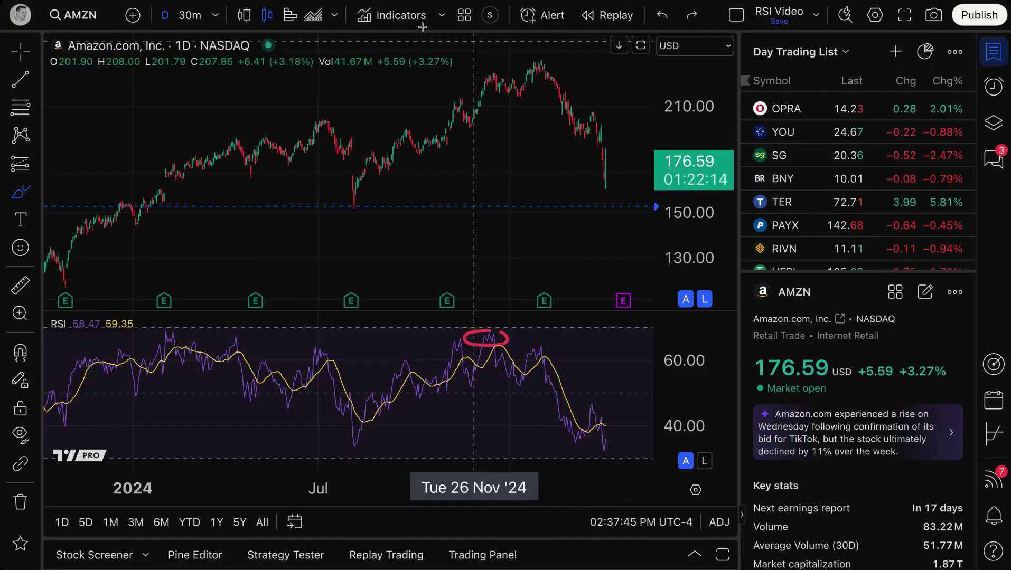
{"action": "left_click", "coordinate": [21, 51]}
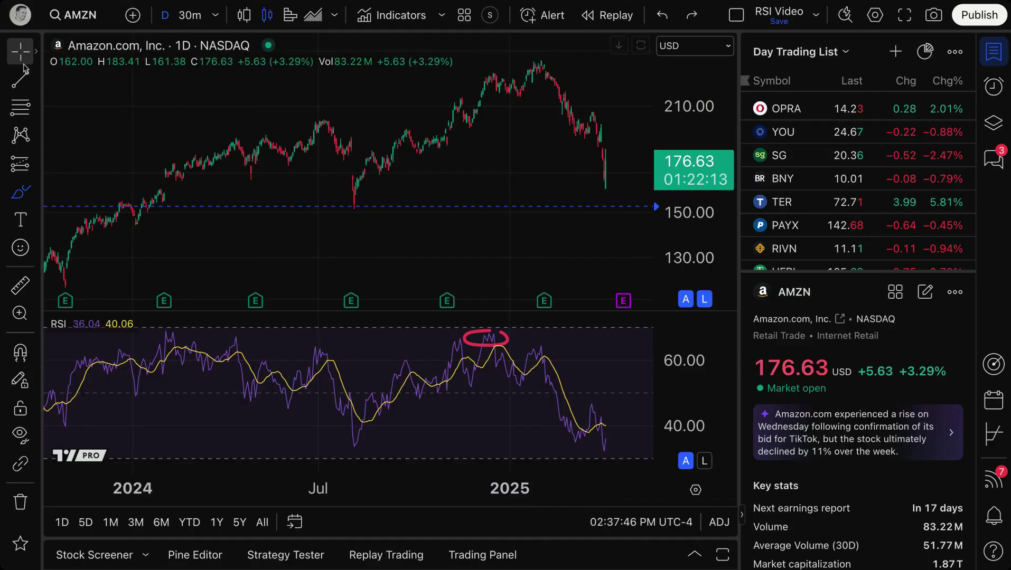
{"action": "left_click", "coordinate": [504, 338]}
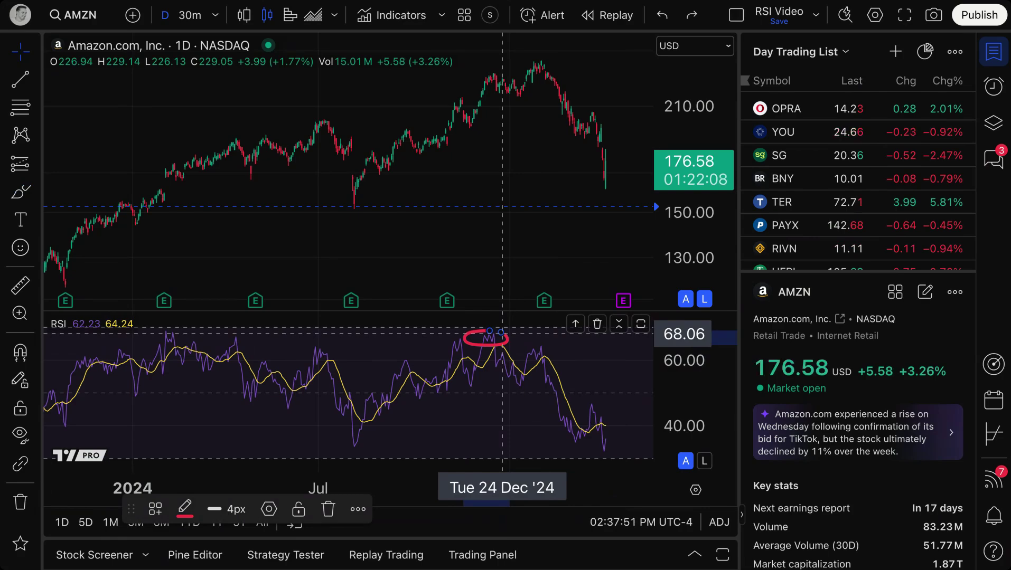
{"action": "key", "text": "Delete"}
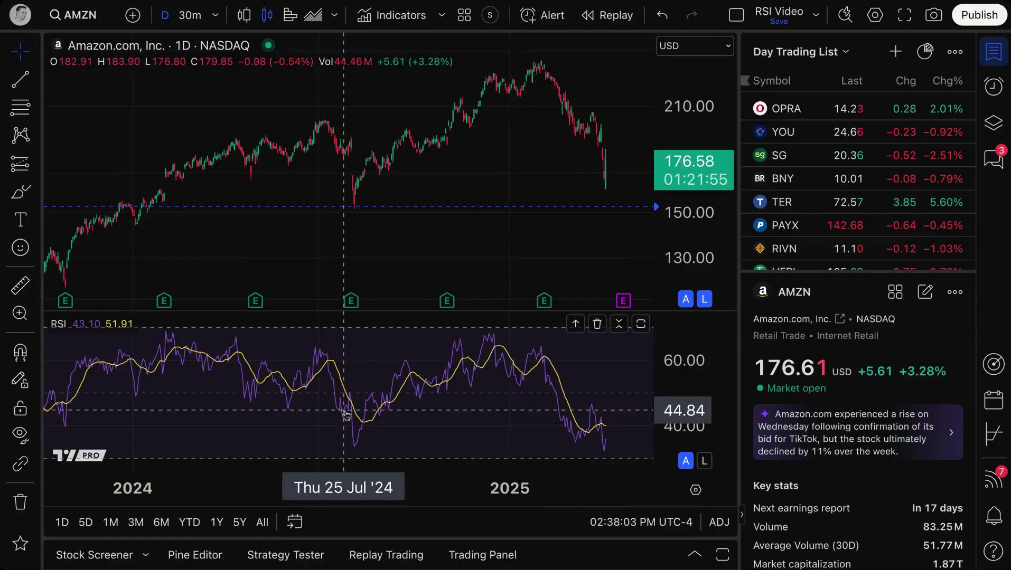
Underline the April 2025 RSI low and brush projected falls of the RSI and the price, undoing all the strokes
{"action": "scroll", "coordinate": [346, 415], "scroll_direction": "up", "scroll_amount": 6}
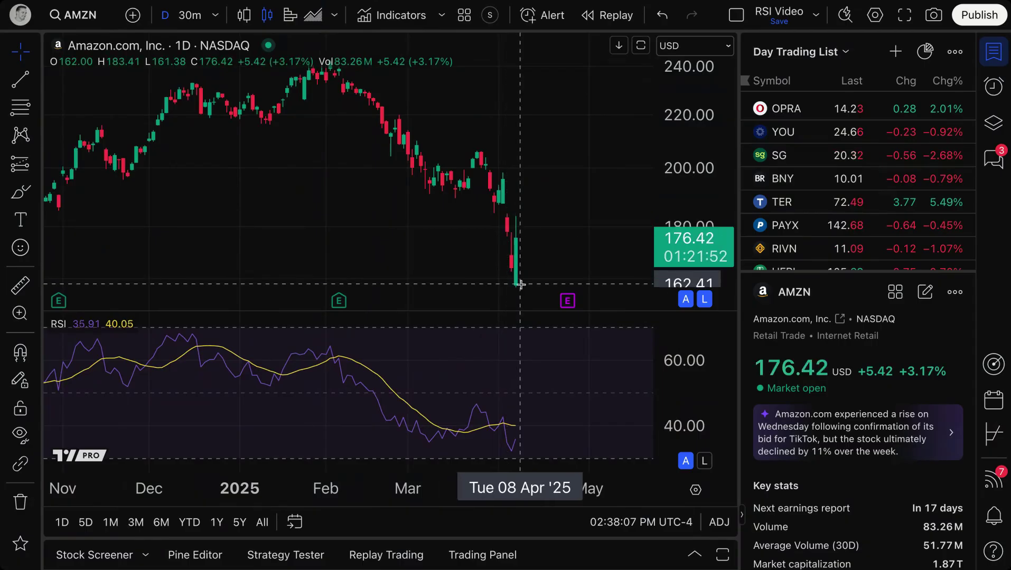
{"action": "left_click", "coordinate": [20, 192]}
{"action": "left_click_drag", "start_coordinate": [494, 454], "coordinate": [529, 453]}
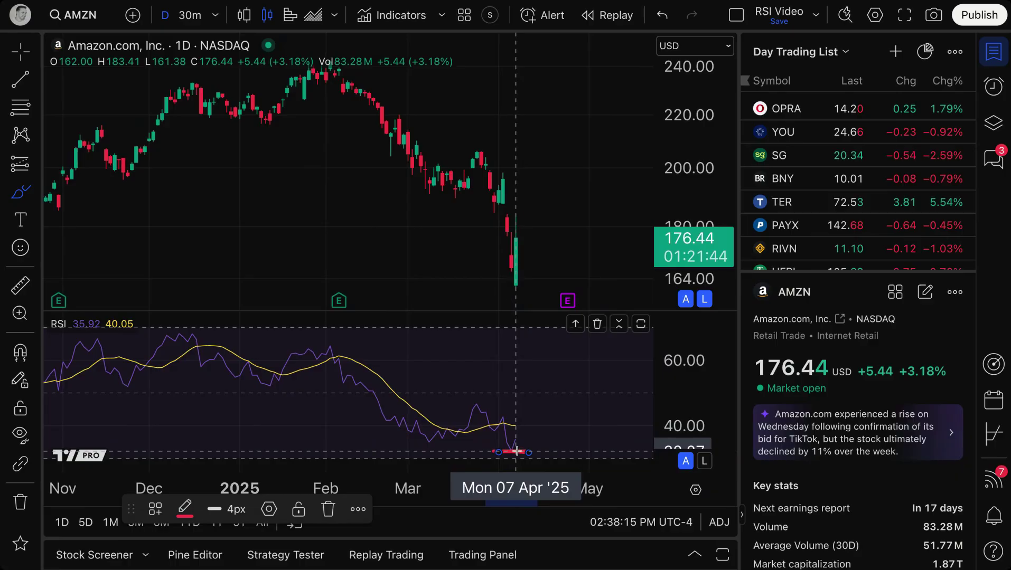
{"action": "mouse_move", "coordinate": [512, 449]}
{"action": "left_mouse_down"}
{"action": "mouse_move", "coordinate": [543, 442]}
{"action": "mouse_move", "coordinate": [607, 467]}
{"action": "mouse_move", "coordinate": [566, 464]}
{"action": "mouse_move", "coordinate": [611, 453]}
{"action": "left_mouse_up"}
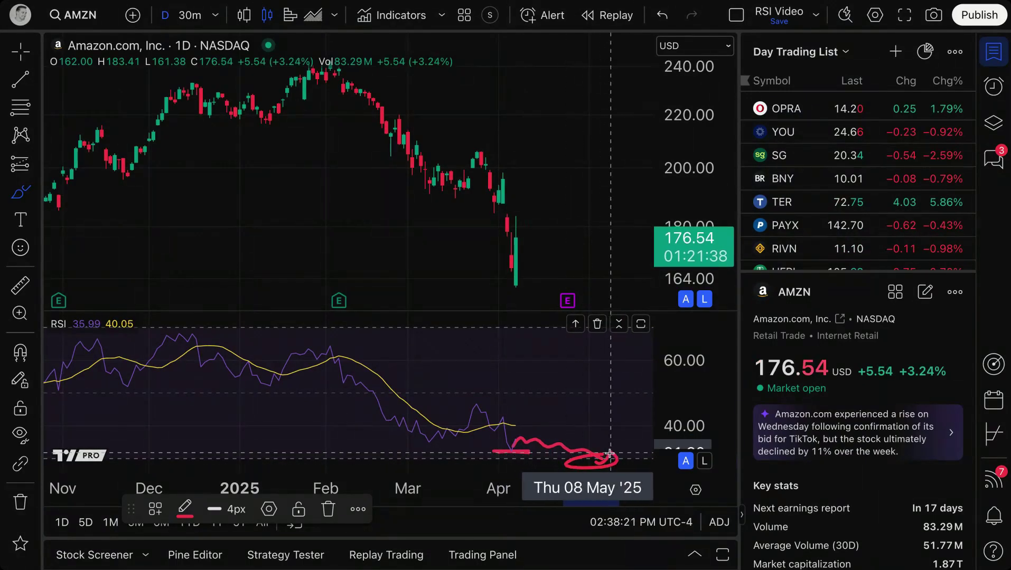
{"action": "mouse_move", "coordinate": [517, 242]}
{"action": "left_mouse_down"}
{"action": "mouse_move", "coordinate": [547, 258]}
{"action": "mouse_move", "coordinate": [550, 292]}
{"action": "left_mouse_up"}
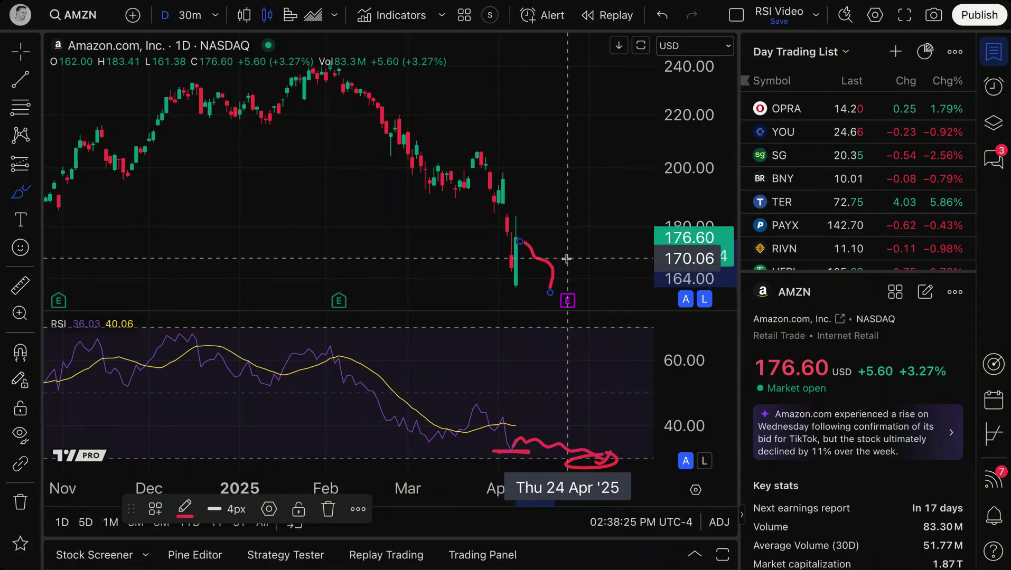
{"action": "key", "text": "ctrl+z"}
{"action": "key", "text": "ctrl+z"}
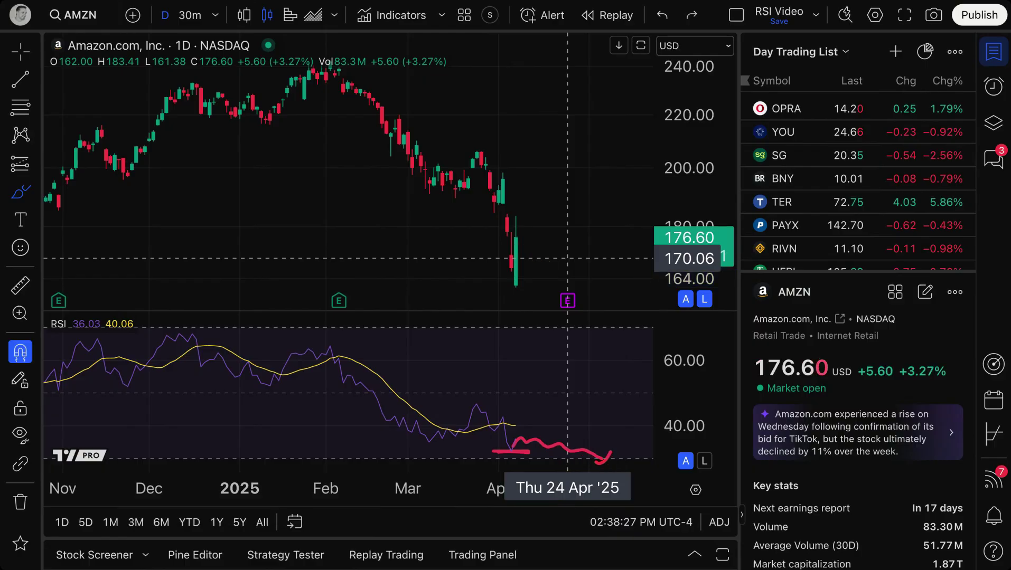
{"action": "key", "text": "ctrl+z"}
{"action": "key", "text": "ctrl+z"}
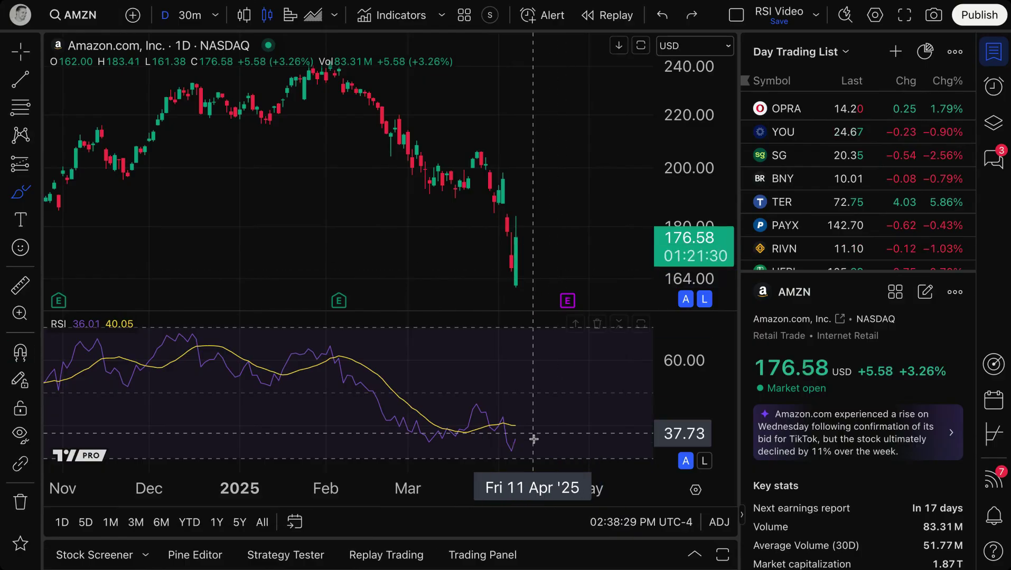
Underline the April 2025 RSI low and brush an arrow rising from it to the middle band, and undo both strokes
{"action": "left_click_drag", "start_coordinate": [499, 455], "coordinate": [535, 452]}
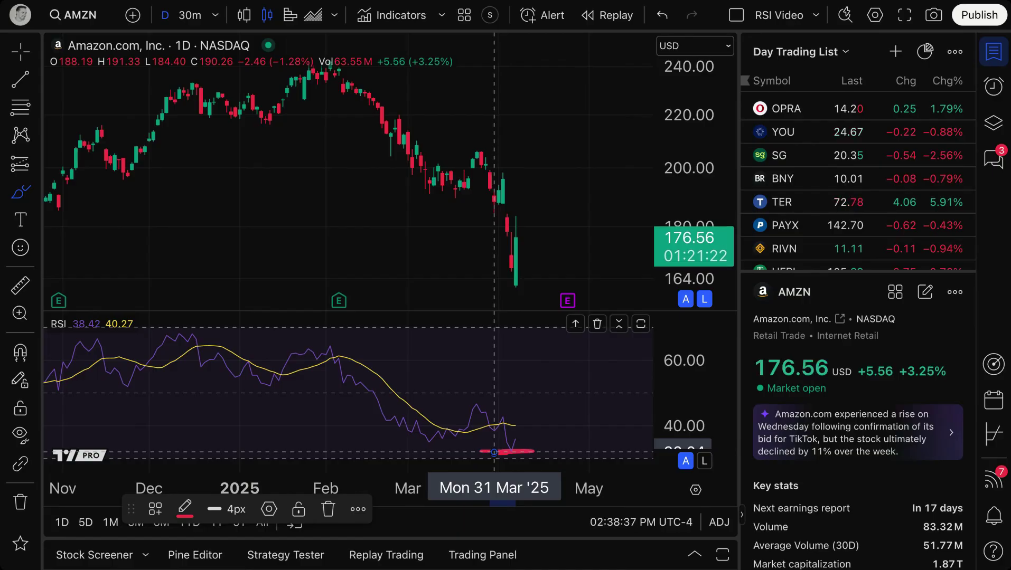
{"action": "mouse_move", "coordinate": [511, 449]}
{"action": "left_mouse_down"}
{"action": "mouse_move", "coordinate": [534, 390]}
{"action": "mouse_move", "coordinate": [538, 401]}
{"action": "left_mouse_up"}
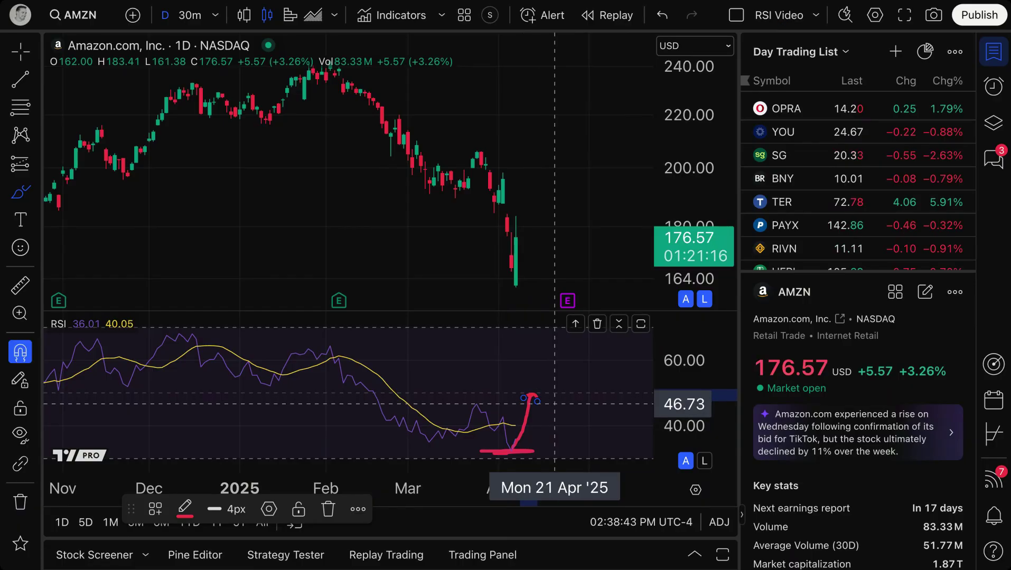
{"action": "key", "text": "ctrl+z"}
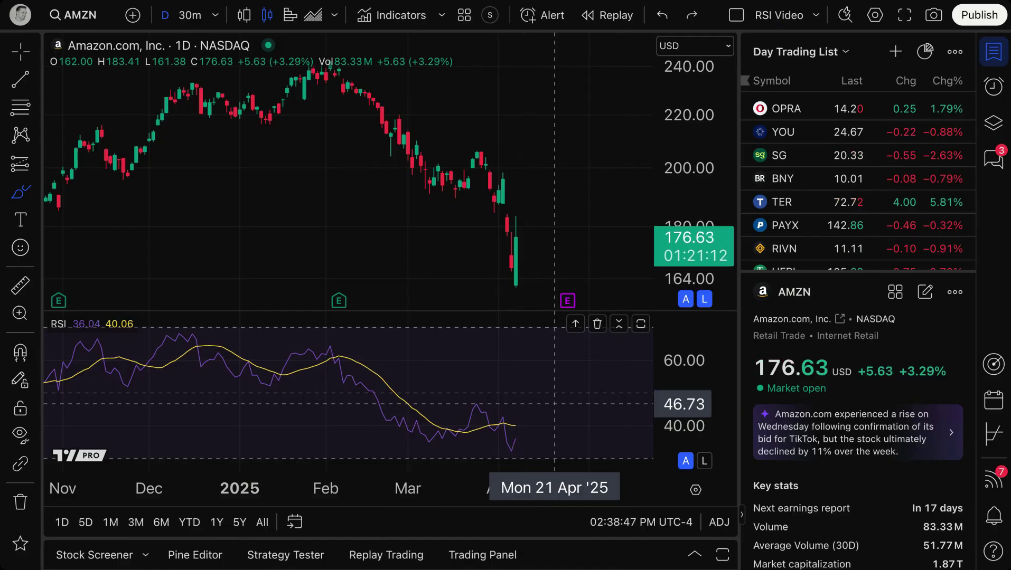
Set the RSI's source to ohlc4 in its input settings and apply the change to the AMZN chart
{"action": "scroll", "coordinate": [526, 396], "scroll_direction": "down", "scroll_amount": 2}
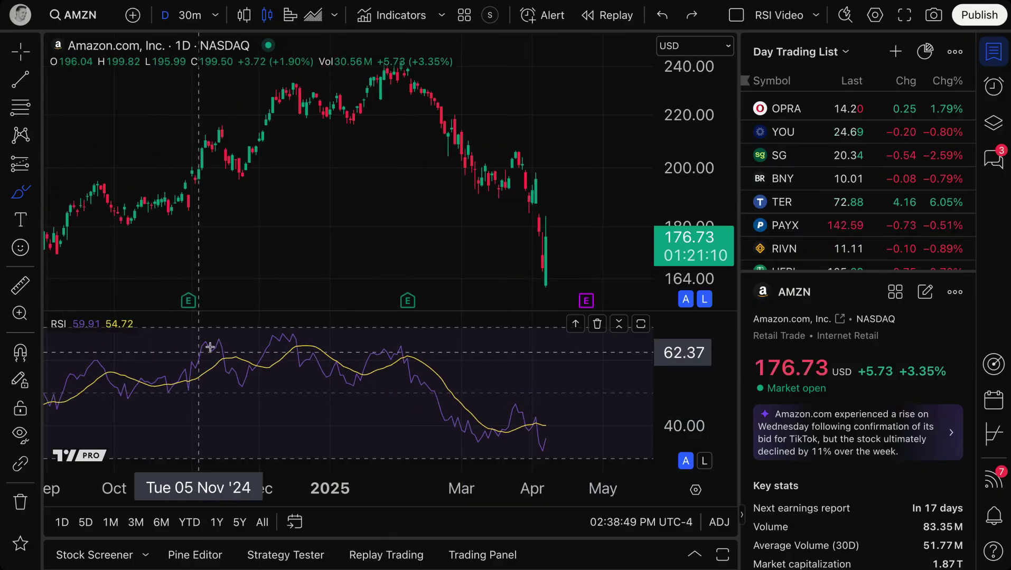
{"action": "scroll", "coordinate": [345, 392], "scroll_direction": "down", "scroll_amount": 3}
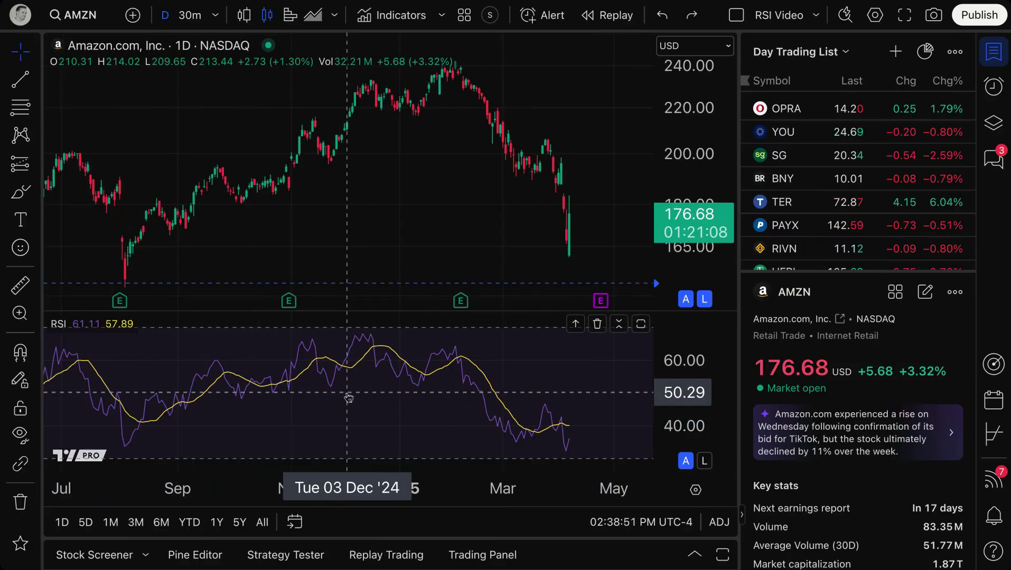
{"action": "scroll", "coordinate": [346, 392], "scroll_direction": "down", "scroll_amount": 1}
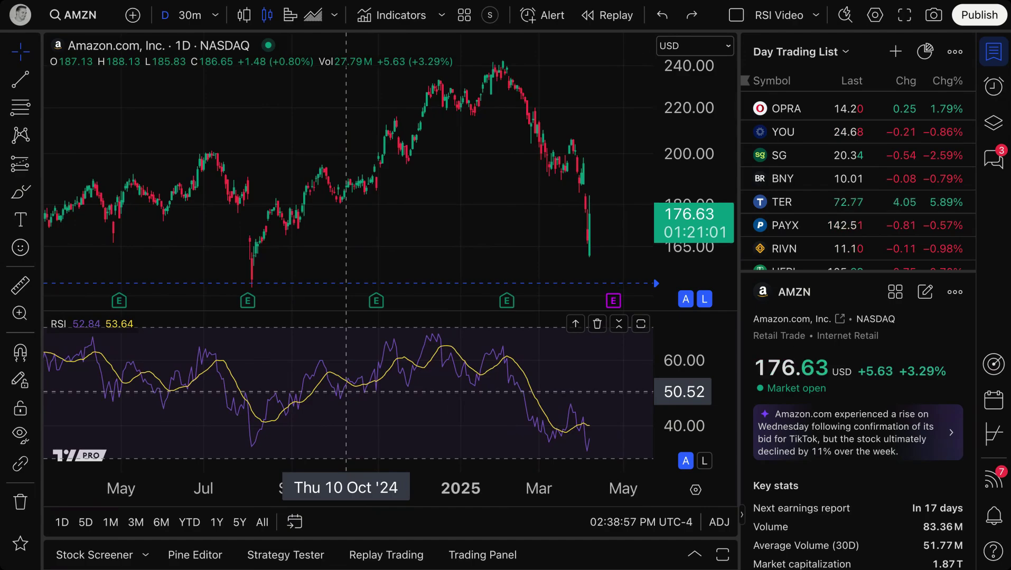
{"action": "scroll", "coordinate": [346, 392], "scroll_direction": "down", "scroll_amount": 2}
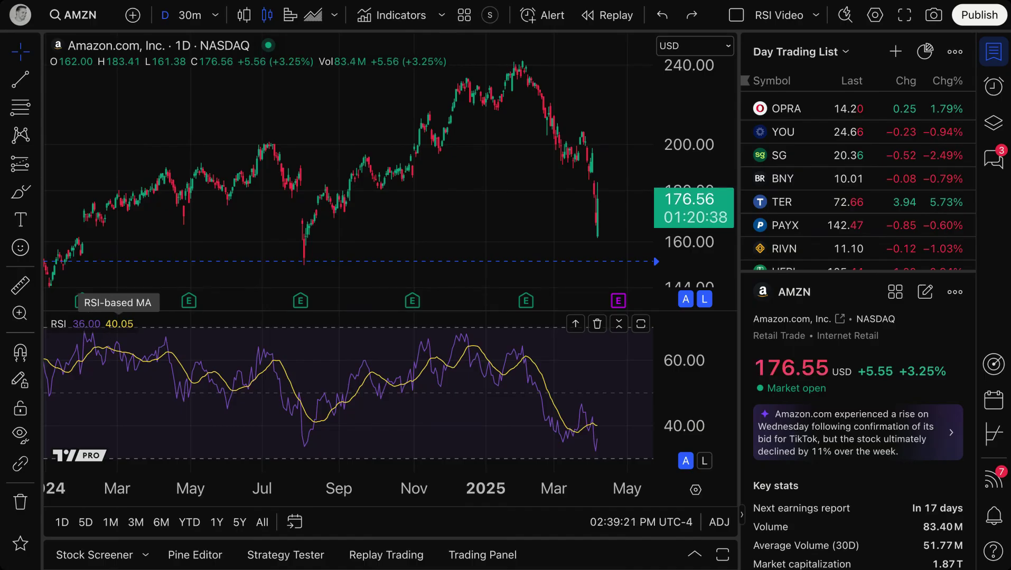
{"action": "double_click", "coordinate": [429, 354]}
{"action": "left_click_drag", "start_coordinate": [556, 55], "coordinate": [263, 38]}
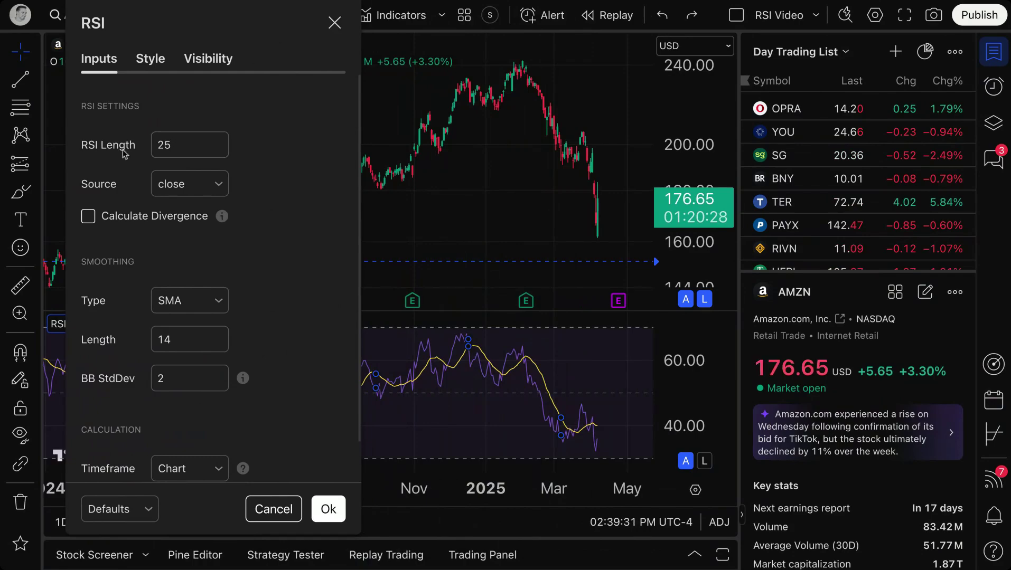
{"action": "double_click", "coordinate": [157, 141]}
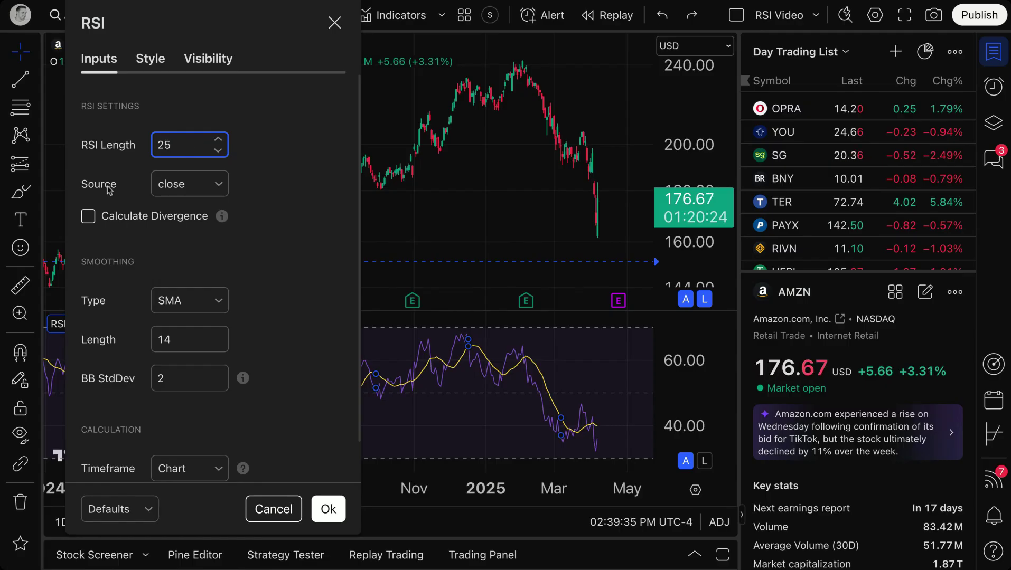
{"action": "left_click", "coordinate": [162, 188]}
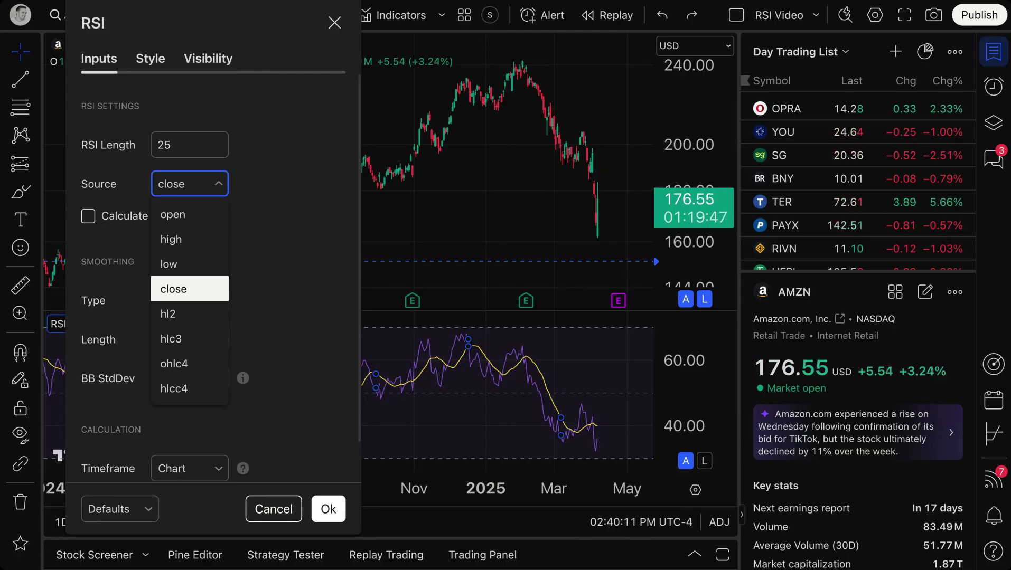
{"action": "left_click", "coordinate": [171, 364]}
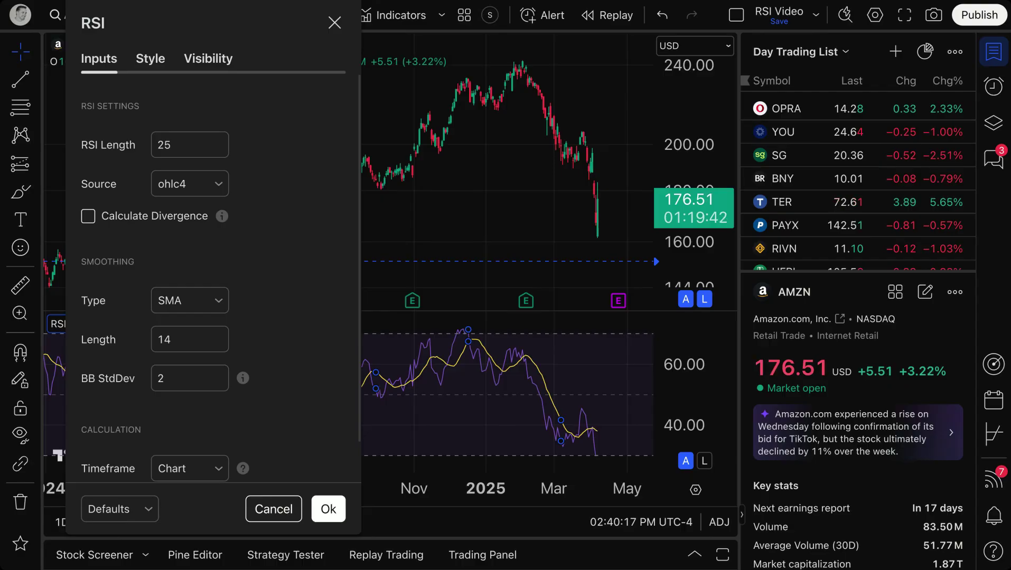
{"action": "left_click", "coordinate": [327, 509]}
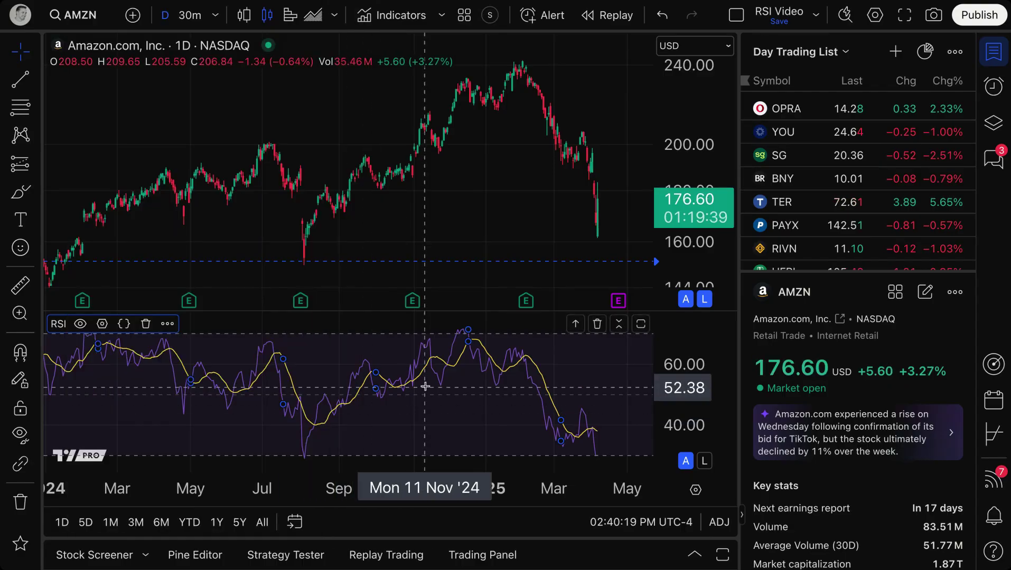
Circle the April 2025 and August 2024 RSI lows with the Brush and undo both marks
{"action": "left_click", "coordinate": [24, 201]}
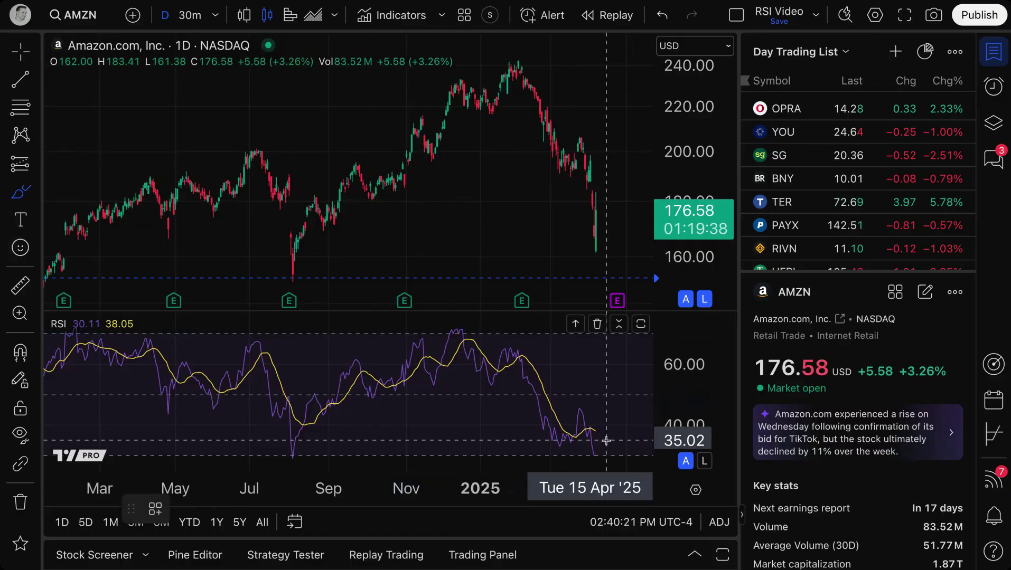
{"action": "mouse_move", "coordinate": [595, 449]}
{"action": "left_mouse_down"}
{"action": "mouse_move", "coordinate": [583, 455]}
{"action": "mouse_move", "coordinate": [607, 453]}
{"action": "mouse_move", "coordinate": [592, 447]}
{"action": "left_mouse_up"}
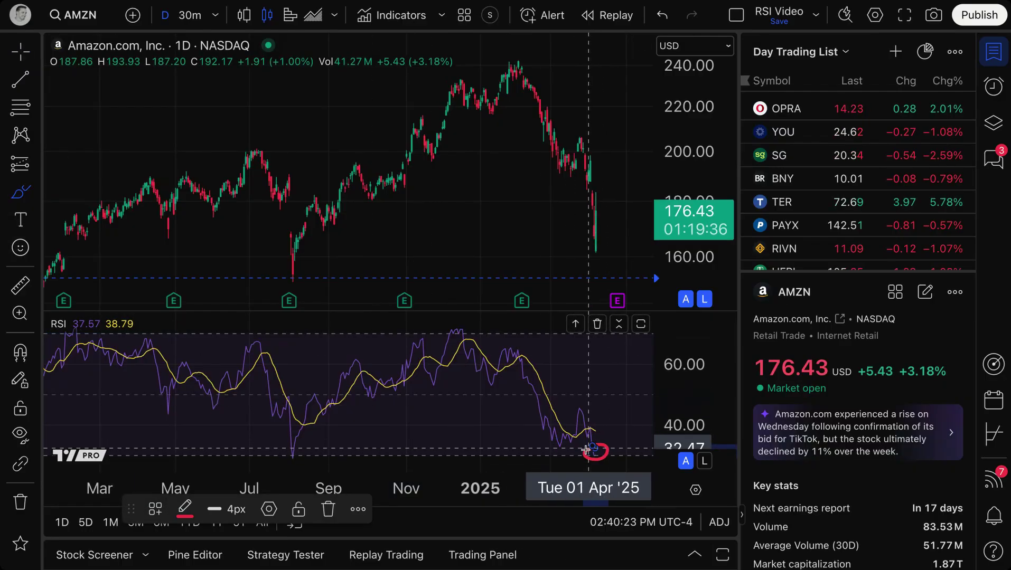
{"action": "mouse_move", "coordinate": [296, 452]}
{"action": "left_mouse_down"}
{"action": "mouse_move", "coordinate": [282, 459]}
{"action": "mouse_move", "coordinate": [305, 454]}
{"action": "left_mouse_up"}
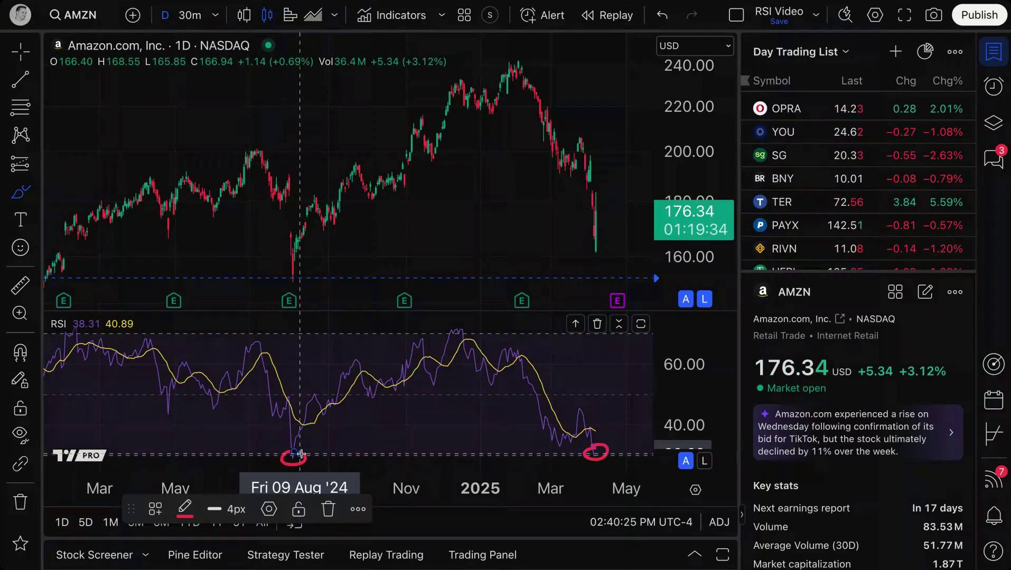
{"action": "key", "text": "ctrl+z"}
{"action": "key", "text": "ctrl+z"}
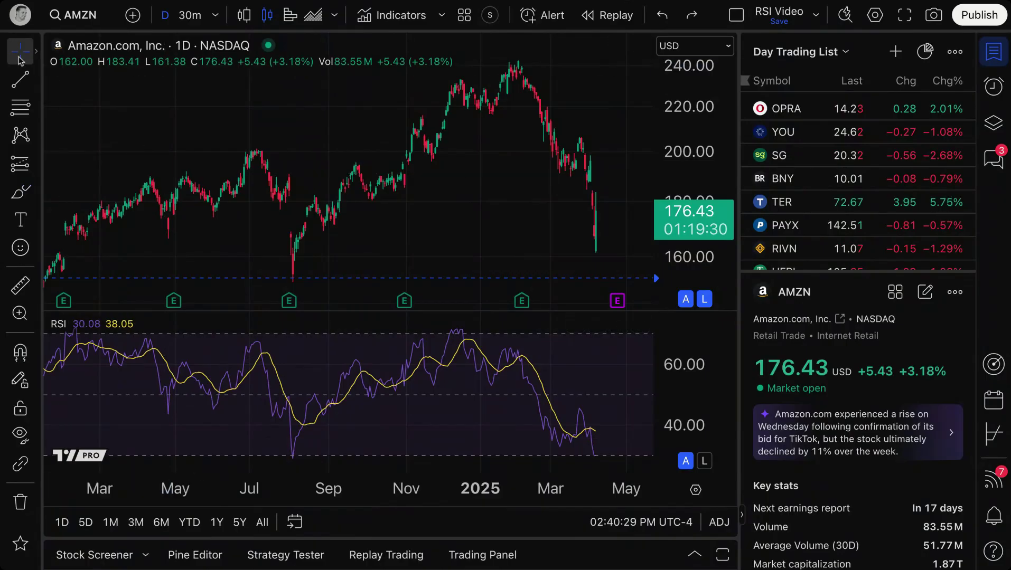
Set the RSI's source to close, keeping the indicator's recent values in view beside its settings
{"action": "double_click", "coordinate": [426, 353]}
{"action": "left_click", "coordinate": [484, 204]}
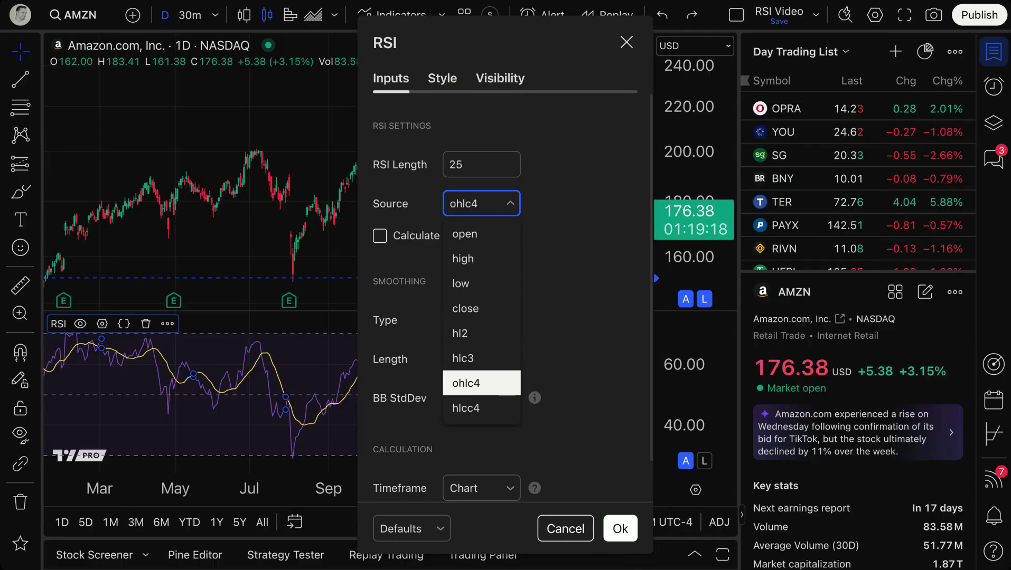
{"action": "left_click", "coordinate": [465, 309]}
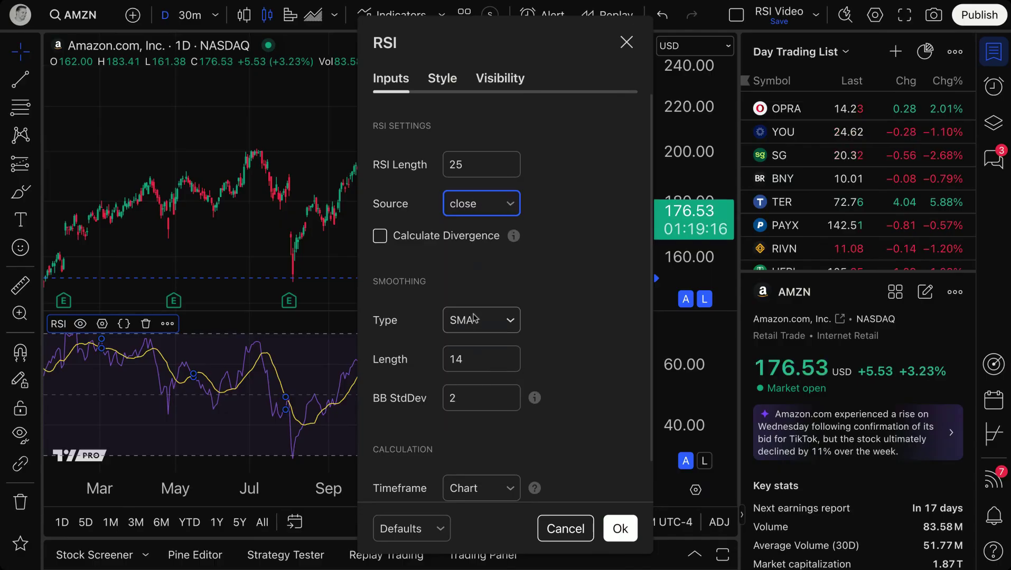
{"action": "left_click_drag", "start_coordinate": [557, 56], "coordinate": [265, 52]}
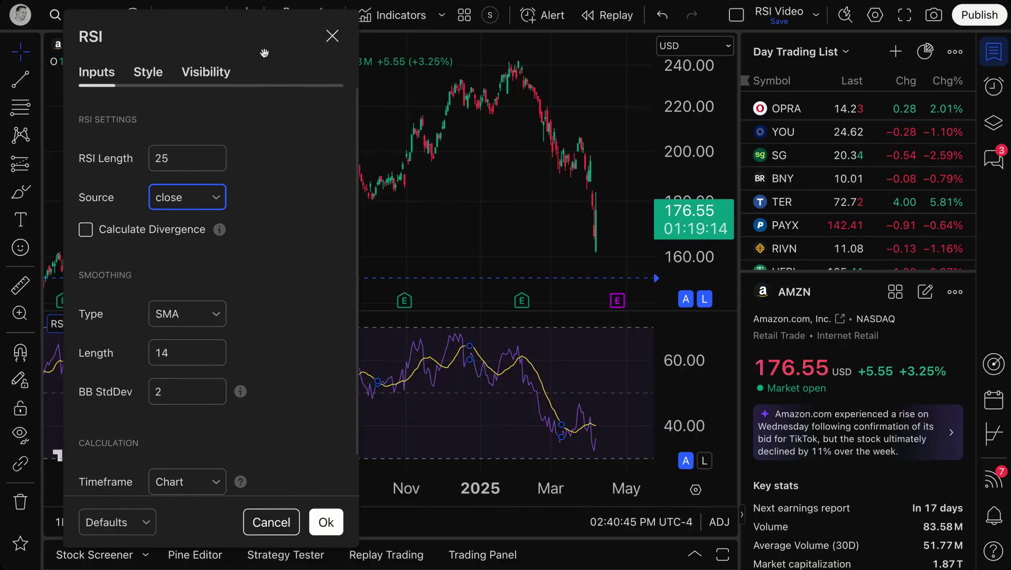
Enable Calculate Divergence for the RSI and close its settings
{"action": "left_click", "coordinate": [136, 235]}
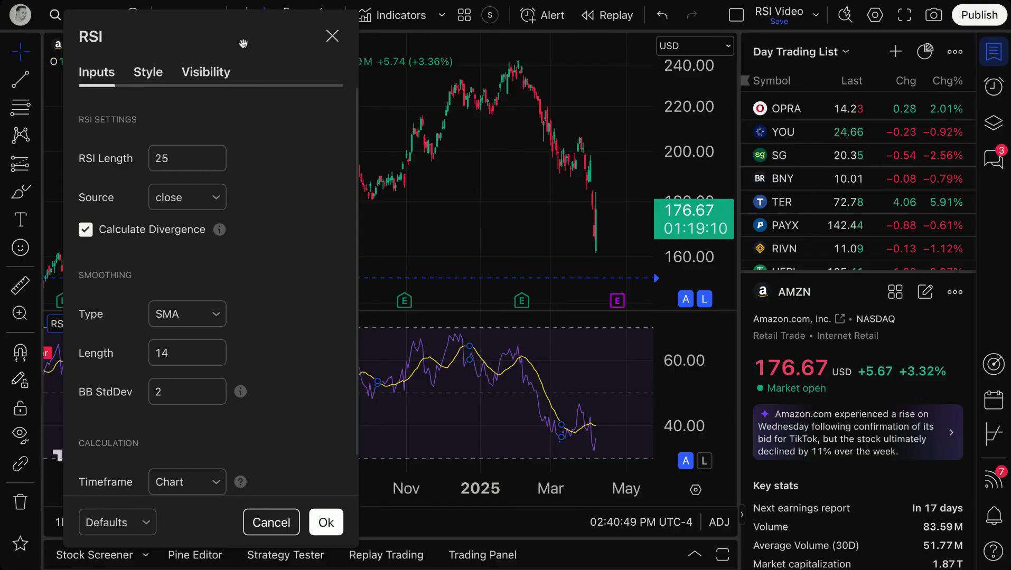
{"action": "left_click_drag", "start_coordinate": [243, 43], "coordinate": [400, 52]}
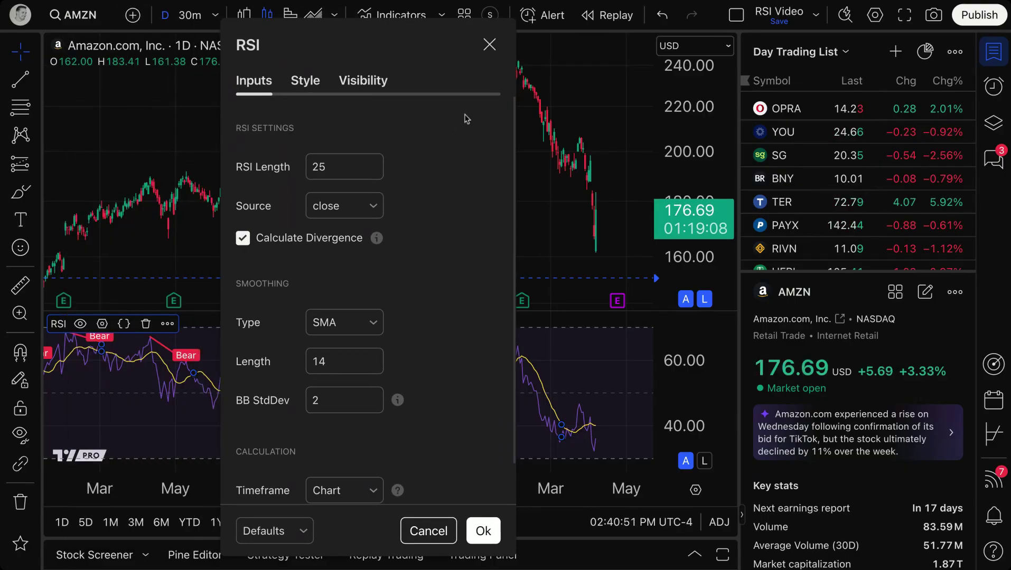
{"action": "left_click", "coordinate": [490, 44]}
Examine the Bear and Bull divergence labels along the RSI from 2020 to 2025 against the price
{"action": "scroll", "coordinate": [400, 405], "scroll_direction": "down", "scroll_amount": 10}
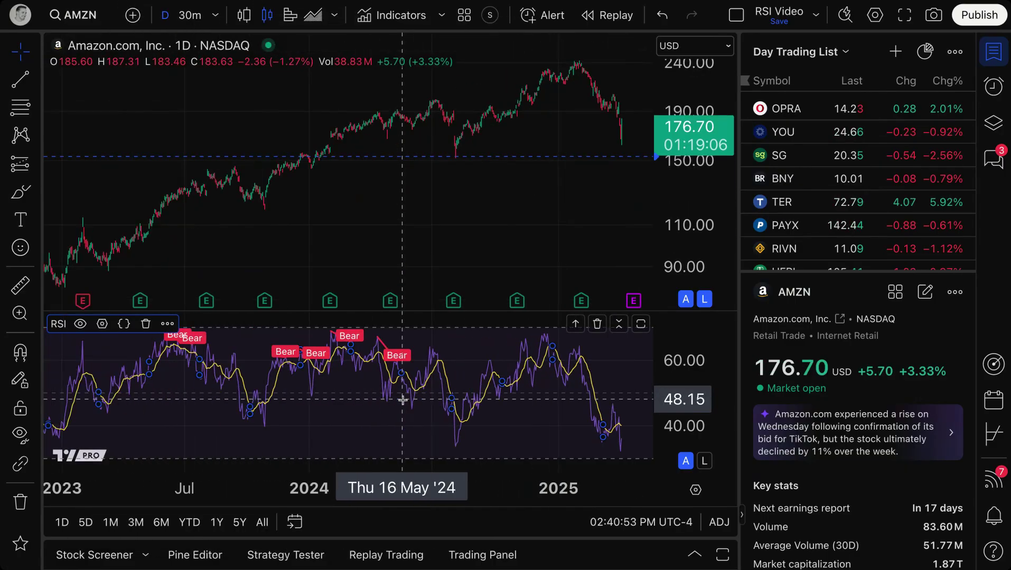
{"action": "scroll", "coordinate": [400, 404], "scroll_direction": "down", "scroll_amount": 3}
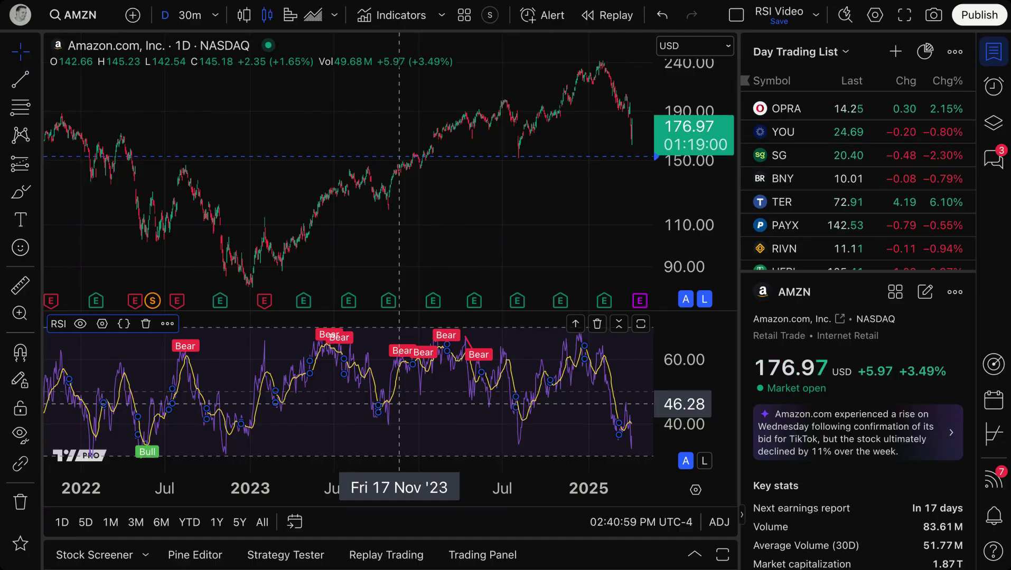
{"action": "scroll", "coordinate": [384, 417], "scroll_direction": "up", "scroll_amount": 6}
{"action": "left_click_drag", "start_coordinate": [341, 431], "coordinate": [534, 419]}
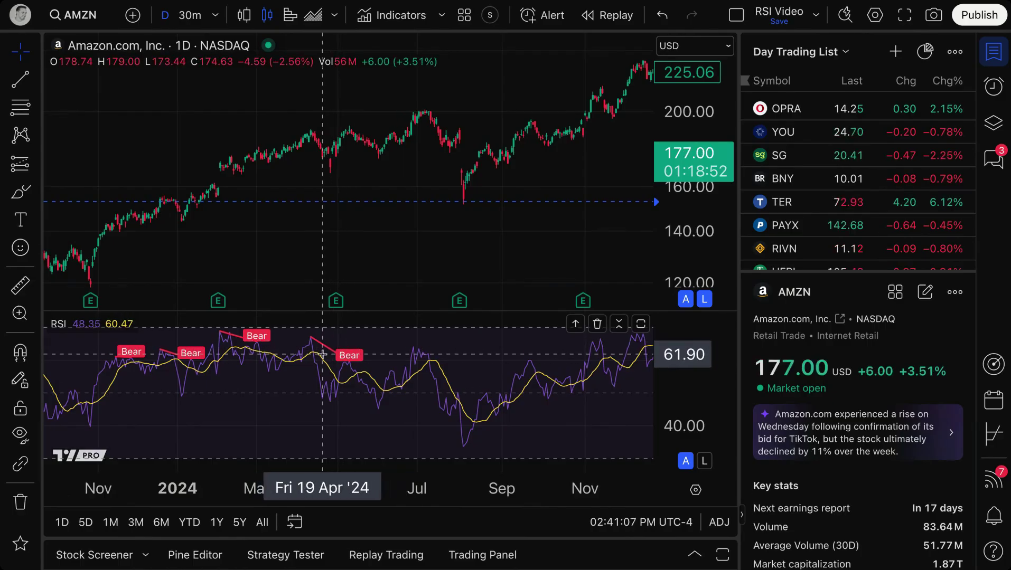
{"action": "scroll", "coordinate": [354, 370], "scroll_direction": "down", "scroll_amount": 4}
{"action": "scroll", "coordinate": [358, 371], "scroll_direction": "down", "scroll_amount": 5}
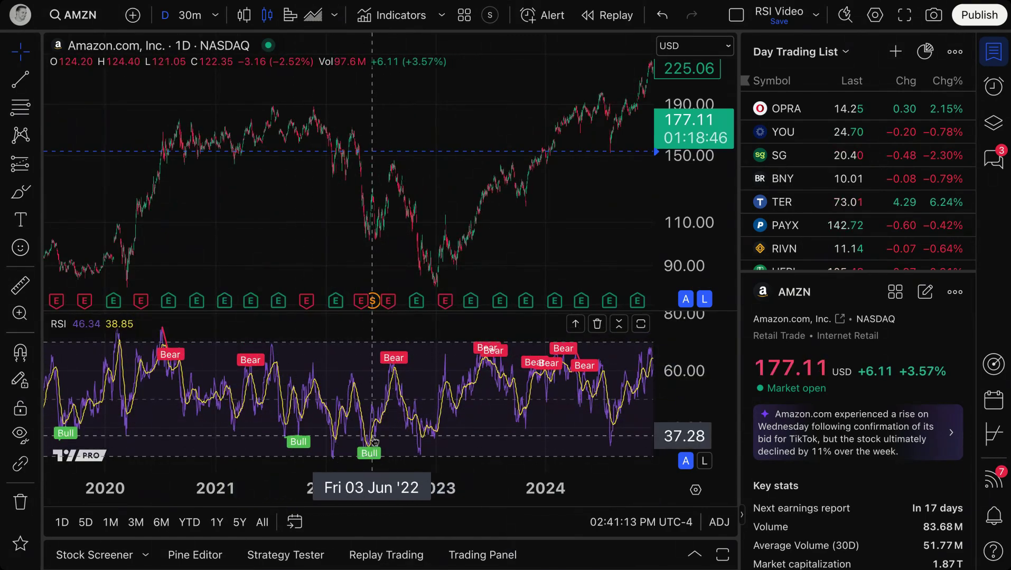
{"action": "scroll", "coordinate": [372, 436], "scroll_direction": "up", "scroll_amount": 5}
{"action": "scroll", "coordinate": [436, 400], "scroll_direction": "up", "scroll_amount": 3}
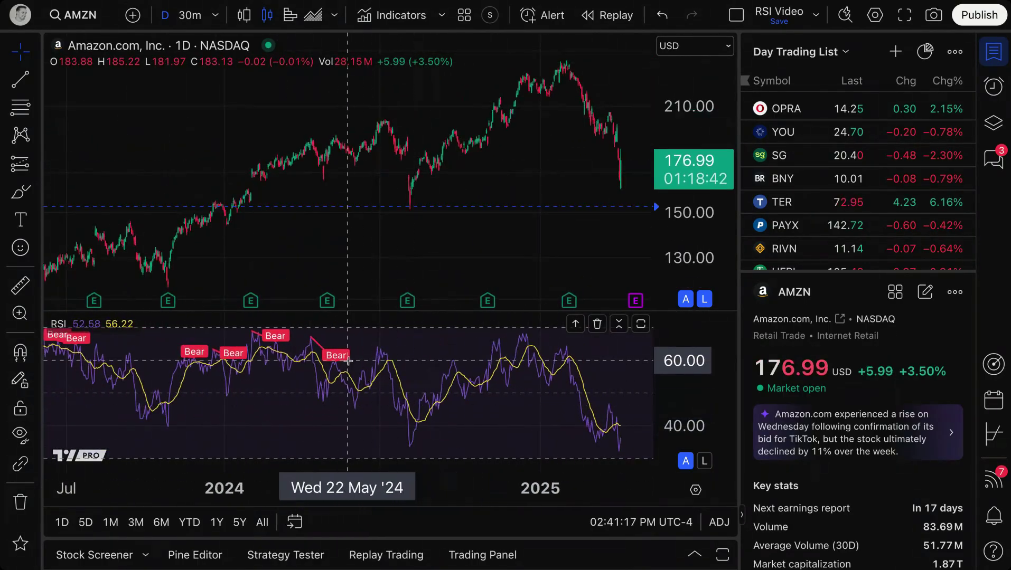
Read the explanation of Calculate Divergence in the RSI settings and disable the option
{"action": "double_click", "coordinate": [338, 357]}
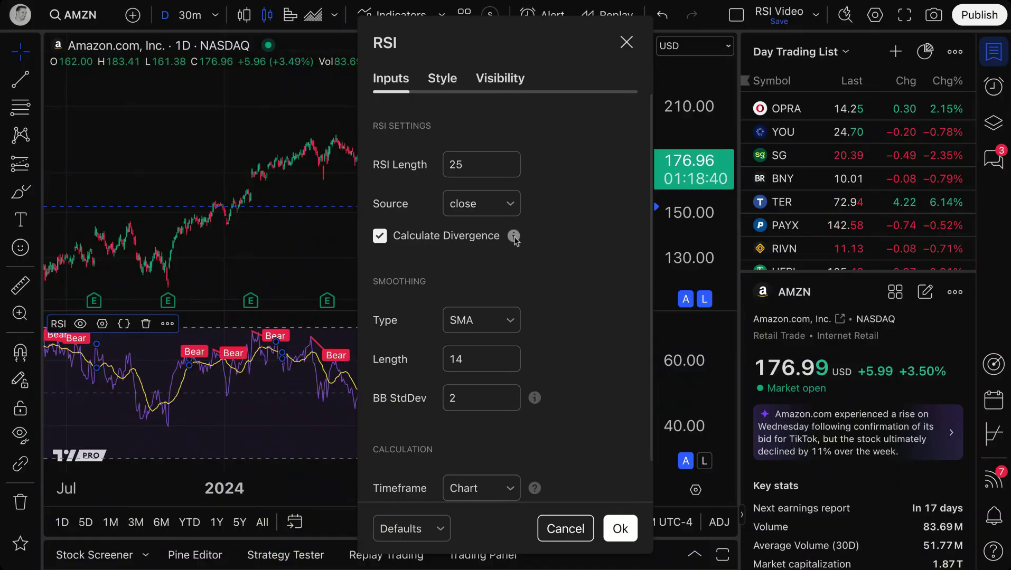
{"action": "mouse_move", "coordinate": [515, 240]}
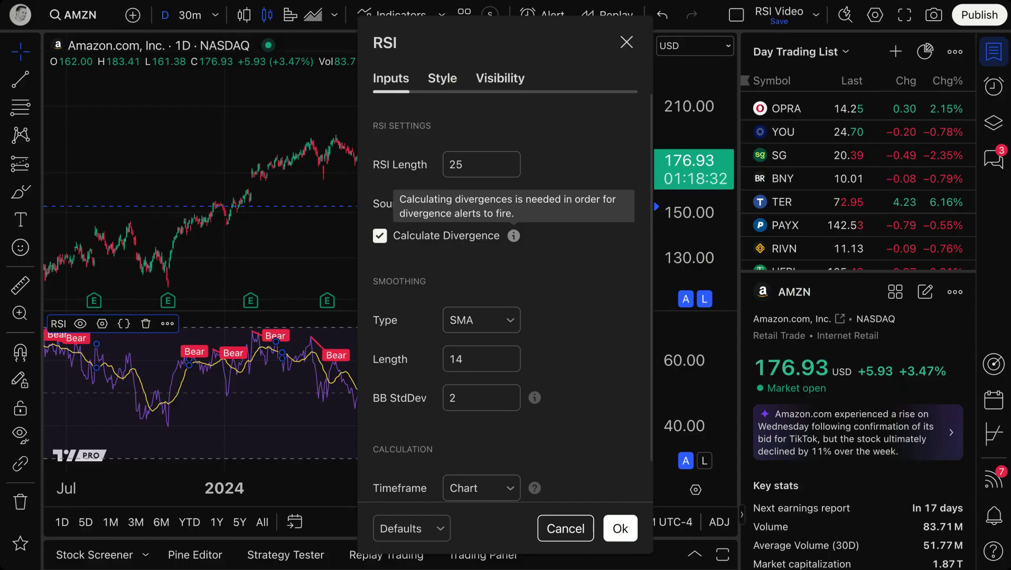
{"action": "left_click", "coordinate": [436, 238]}
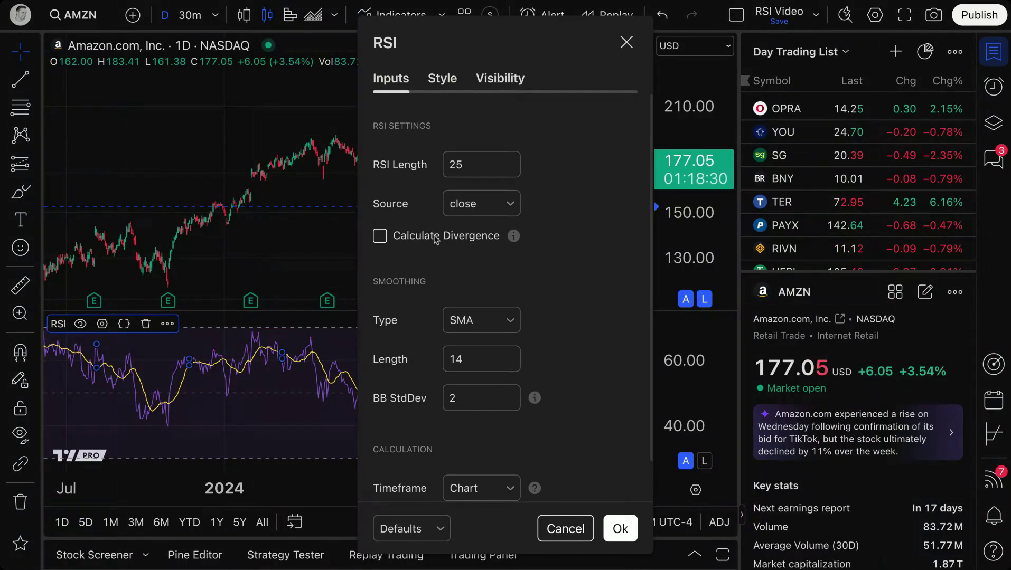
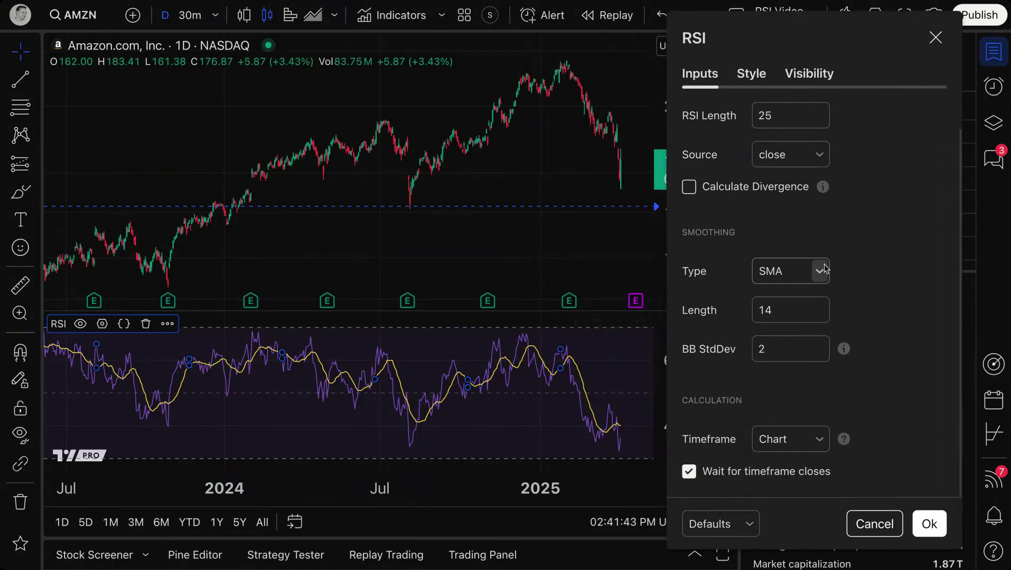
Set the RSI's smoothing type to SMA + Bollinger Bands with a smoothing length of 25
{"action": "left_click", "coordinate": [788, 274]}
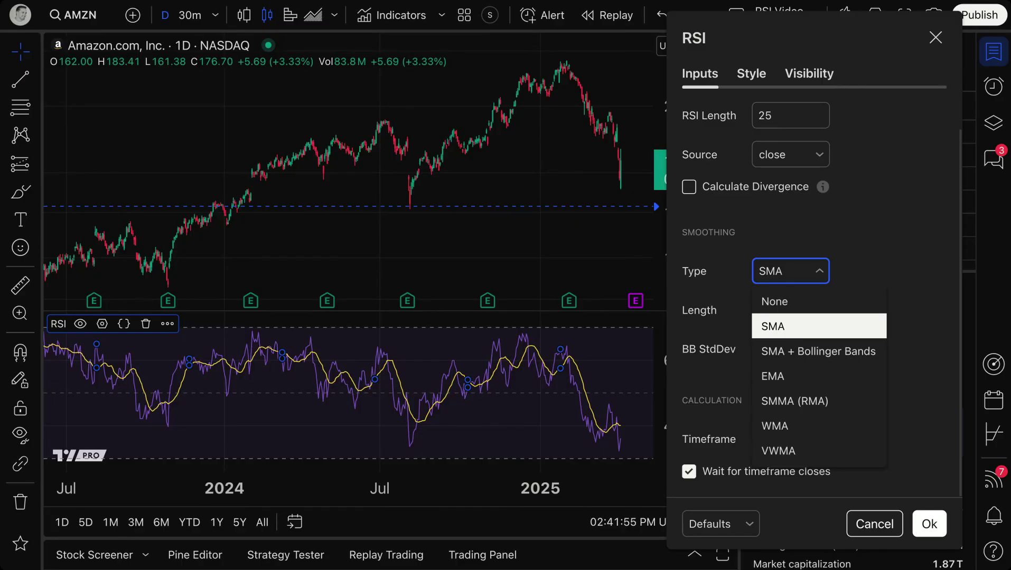
{"action": "left_click", "coordinate": [807, 354]}
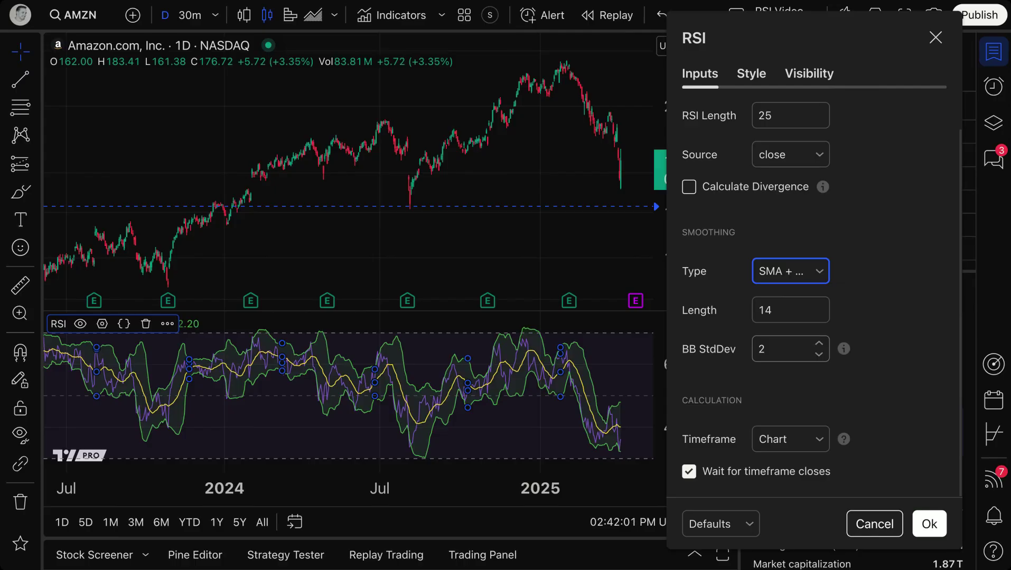
{"action": "double_click", "coordinate": [795, 311]}
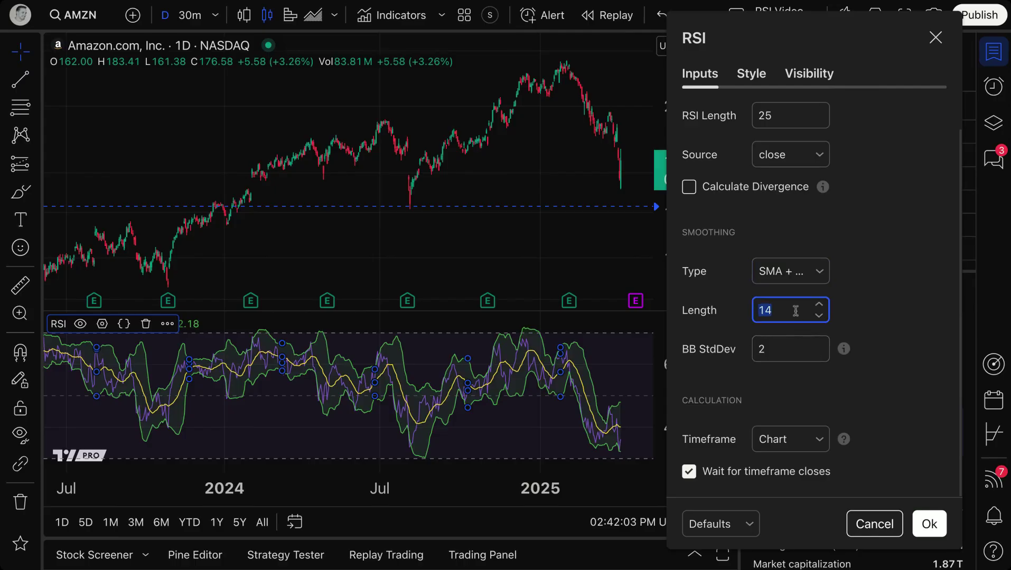
{"action": "type", "text": "25"}
{"action": "left_click", "coordinate": [878, 292]}
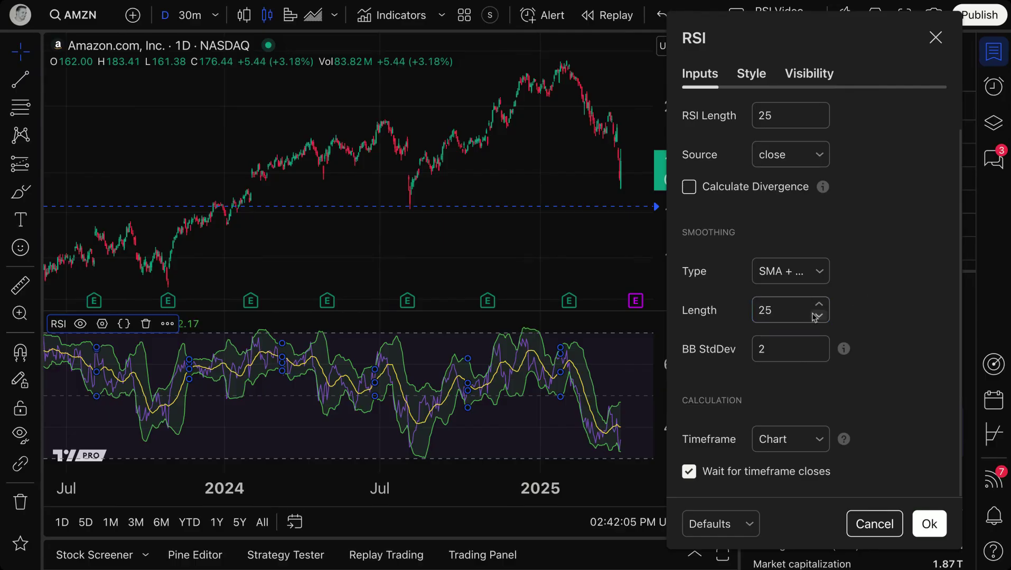
Review the smoothing length, RSI length and BB StdDev inputs against the Bollinger Bands drawn around the RSI
{"action": "double_click", "coordinate": [786, 309]}
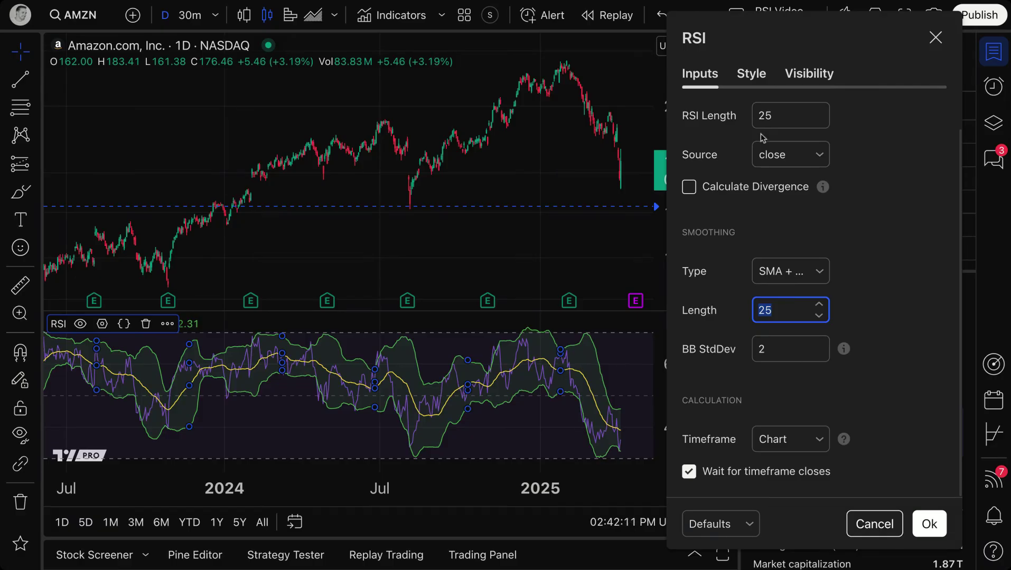
{"action": "left_click", "coordinate": [776, 116]}
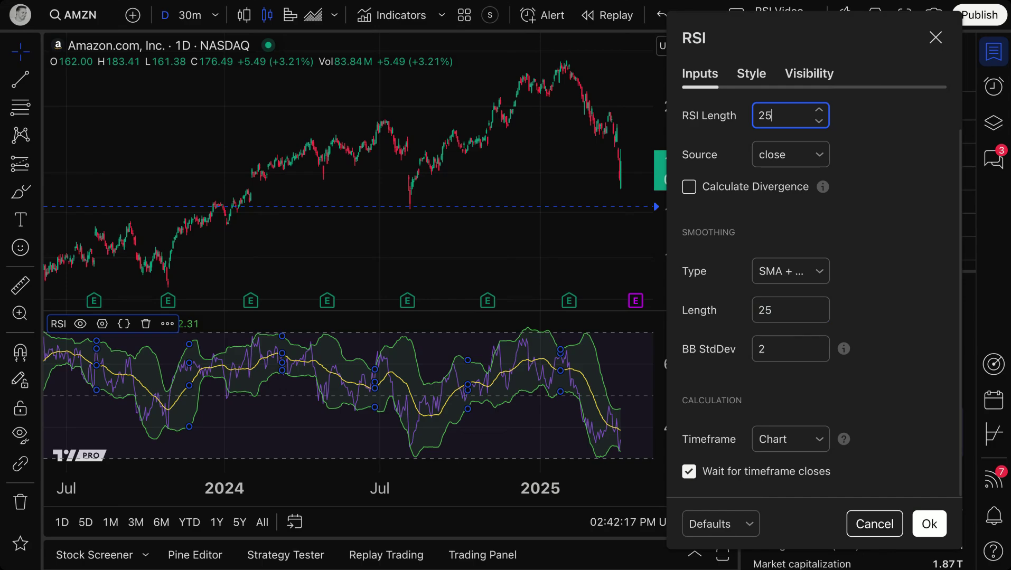
{"action": "left_click", "coordinate": [774, 310]}
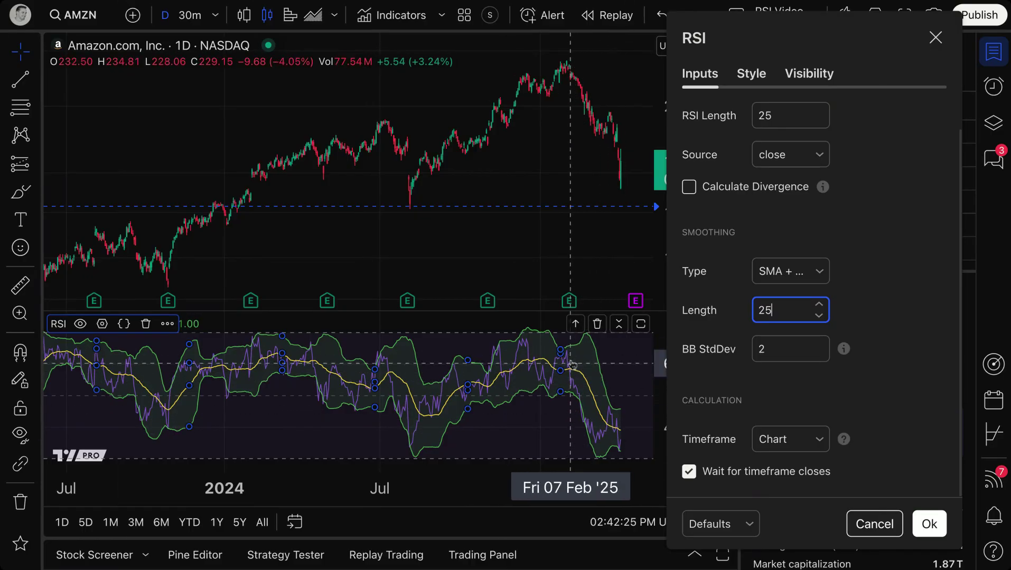
{"action": "left_click", "coordinate": [769, 342]}
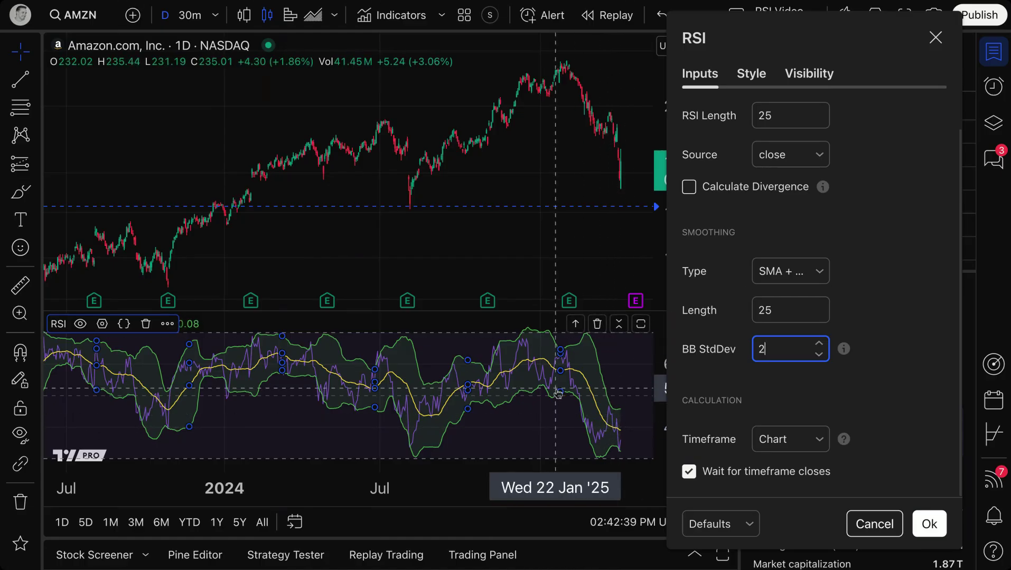
Apply the RSI settings and bring the price and RSI from September 2024 to April 2025 into view
{"action": "key", "text": "Return"}
{"action": "scroll", "coordinate": [545, 401], "scroll_direction": "up", "scroll_amount": 5}
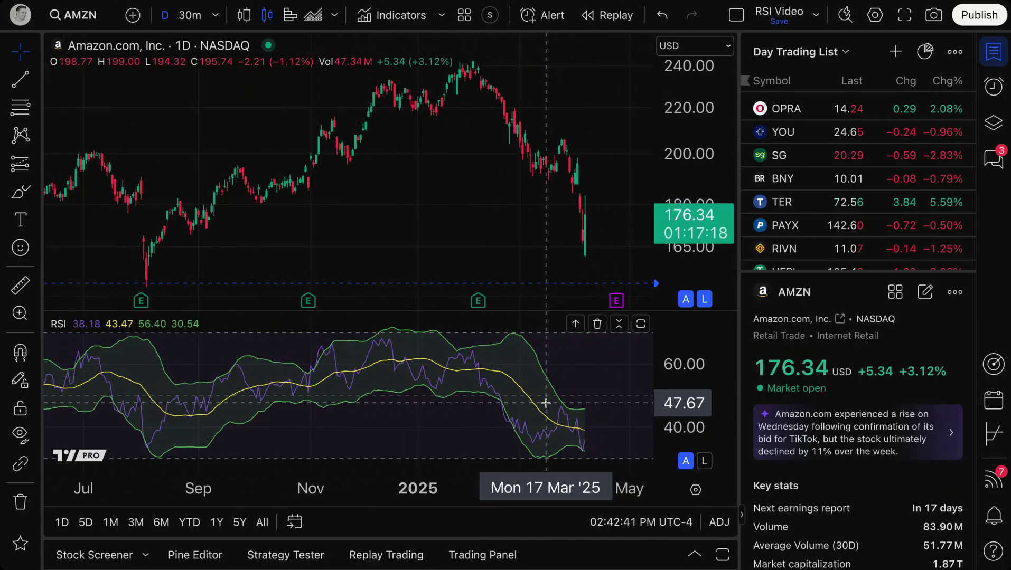
{"action": "scroll", "coordinate": [546, 403], "scroll_direction": "up", "scroll_amount": 2}
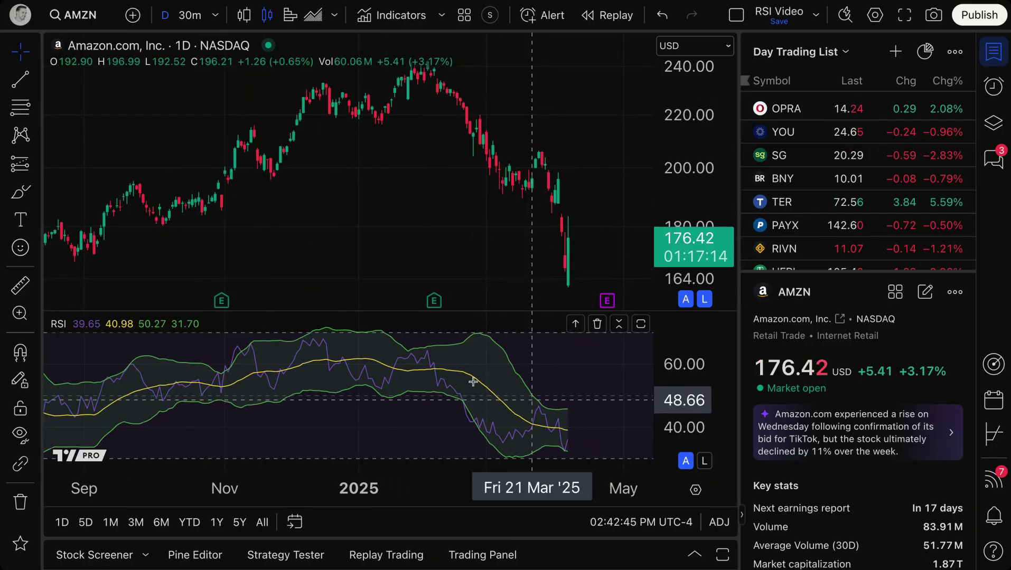
Circle the latest stretch where the RSI crosses its moving average with the Brush, and undo the mark
{"action": "left_click", "coordinate": [20, 192]}
{"action": "mouse_move", "coordinate": [576, 431]}
{"action": "left_mouse_down"}
{"action": "mouse_move", "coordinate": [557, 422]}
{"action": "mouse_move", "coordinate": [551, 438]}
{"action": "mouse_move", "coordinate": [574, 425]}
{"action": "left_mouse_up"}
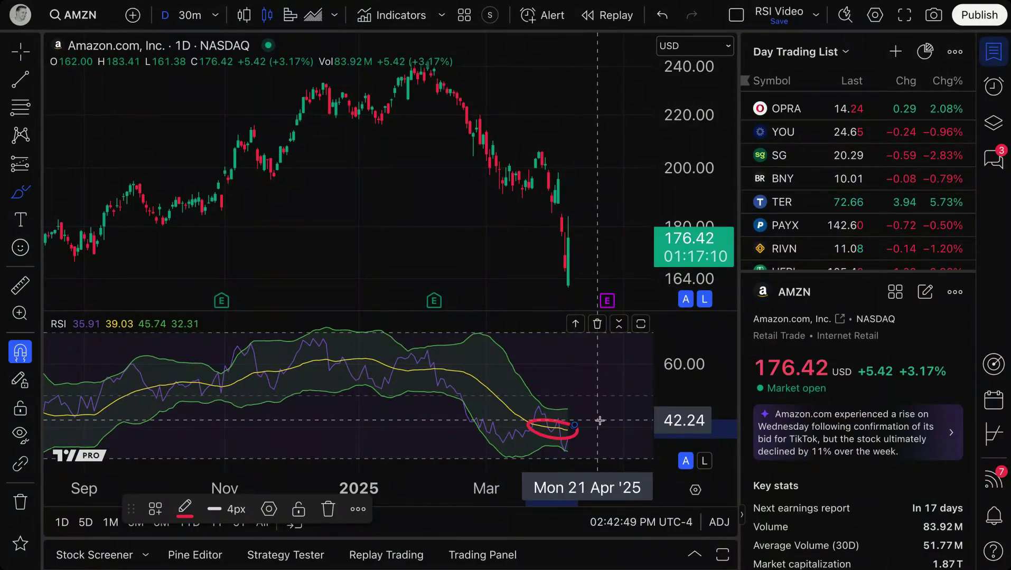
{"action": "key", "text": "ctrl+z"}
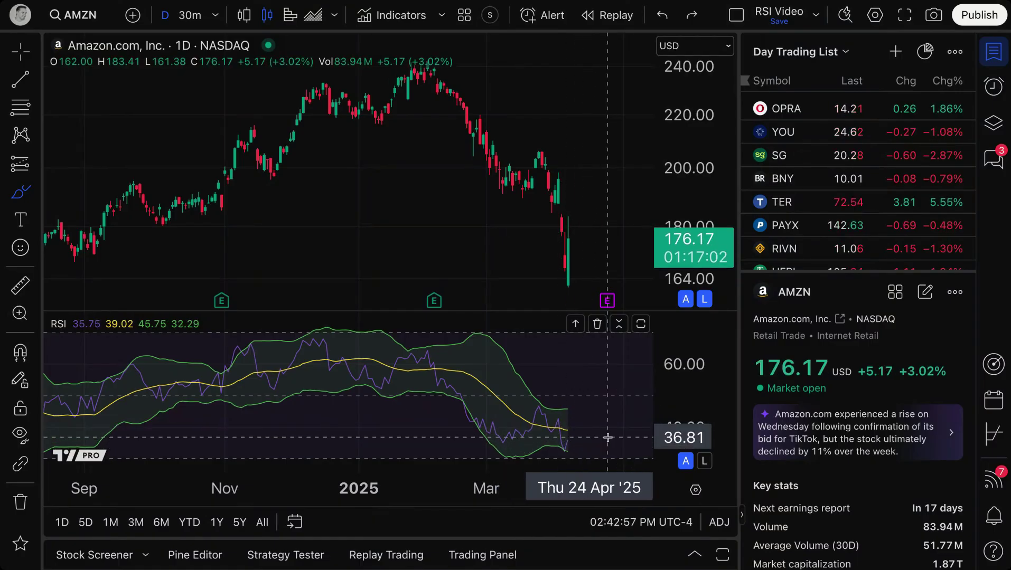
Circle the RSI's April 2025 touch of the lower Bollinger Band, compare it with earlier touches, and undo the mark
{"action": "left_click_drag", "start_coordinate": [569, 448], "coordinate": [558, 447]}
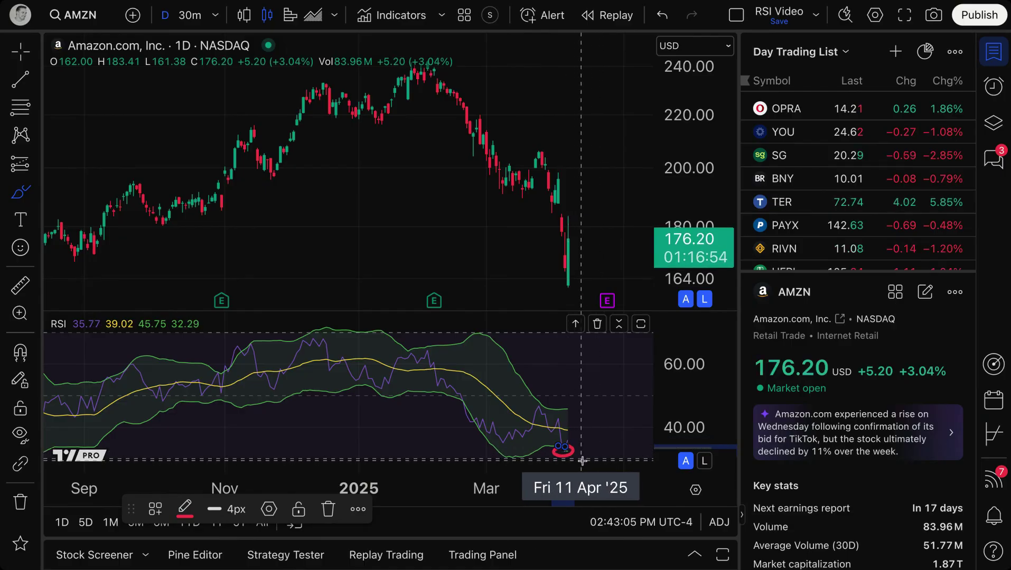
{"action": "scroll", "coordinate": [568, 444], "scroll_direction": "down", "scroll_amount": 5}
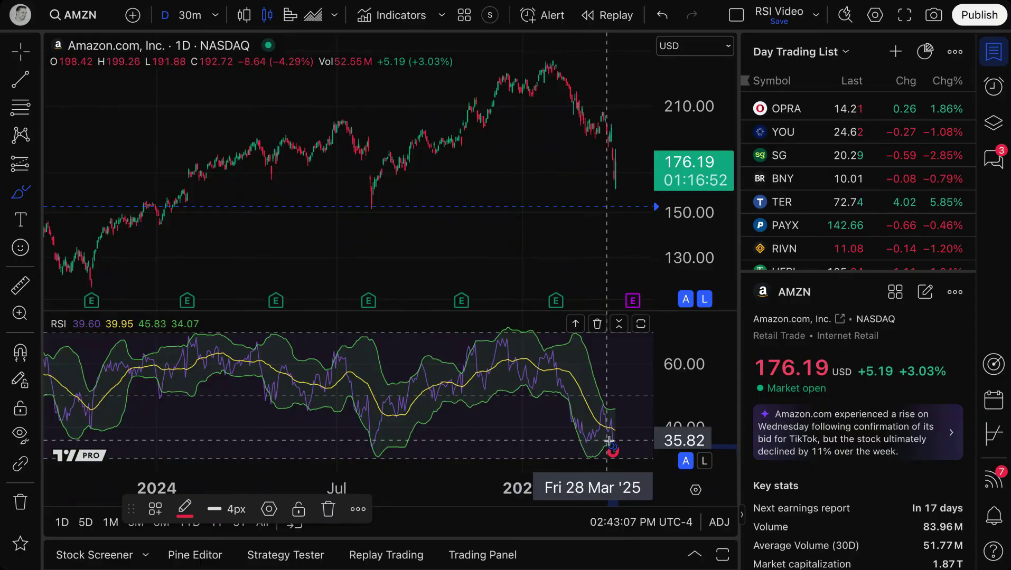
{"action": "scroll", "coordinate": [629, 456], "scroll_direction": "down", "scroll_amount": 2}
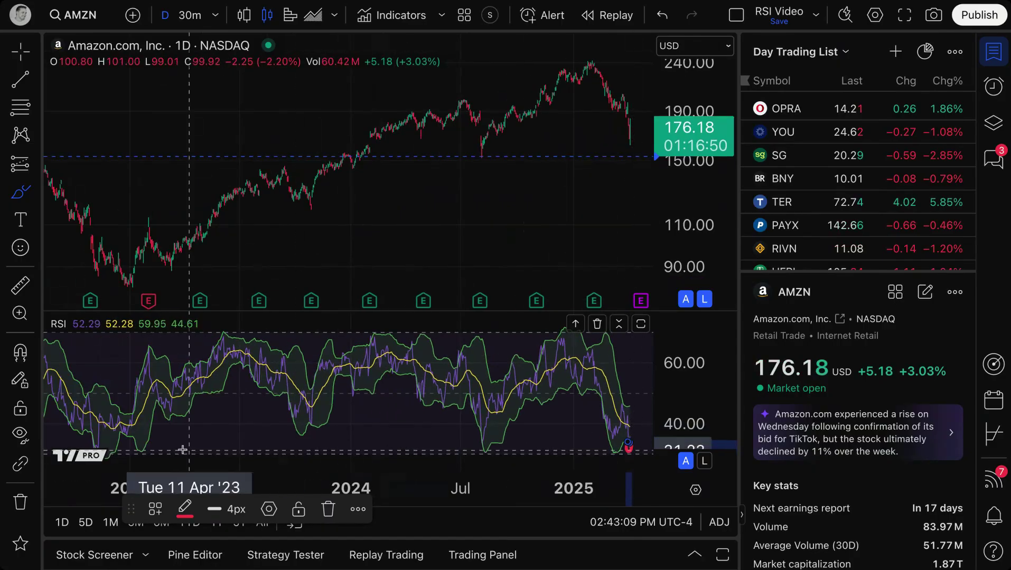
{"action": "scroll", "coordinate": [403, 450], "scroll_direction": "up", "scroll_amount": 3}
{"action": "scroll", "coordinate": [403, 449], "scroll_direction": "up", "scroll_amount": 5}
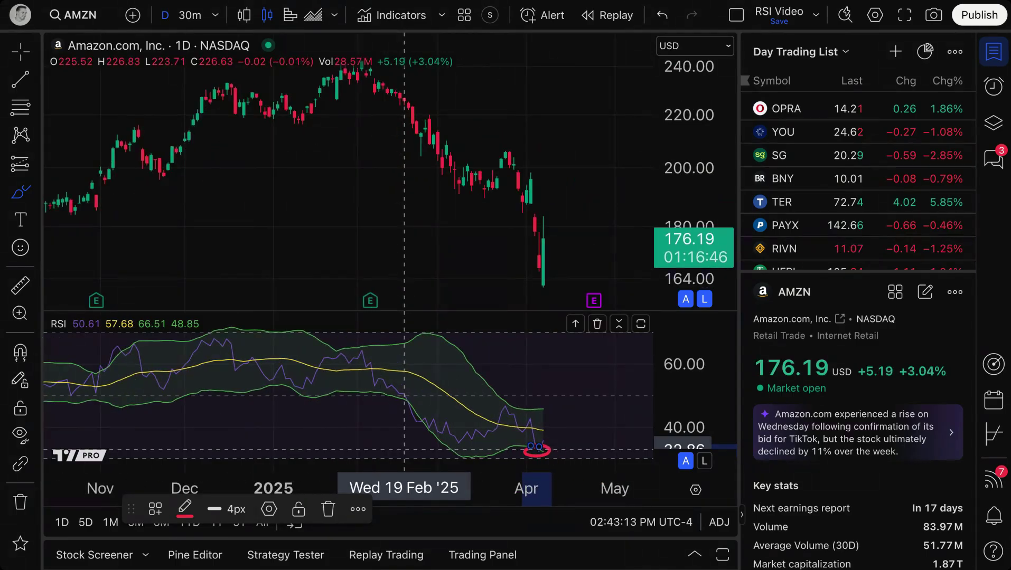
{"action": "key", "text": "ctrl+z"}
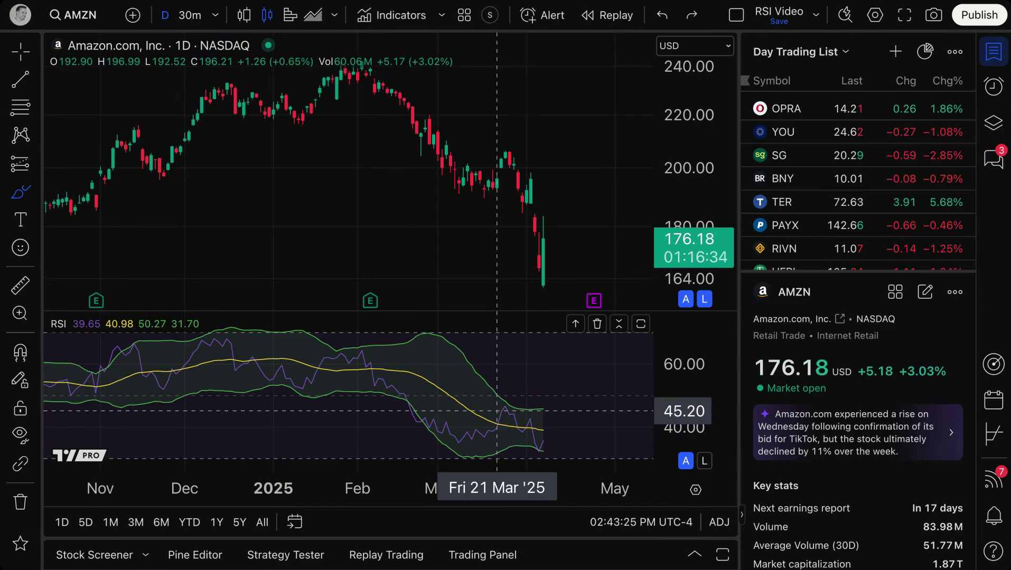
{"action": "key", "text": "Escape"}
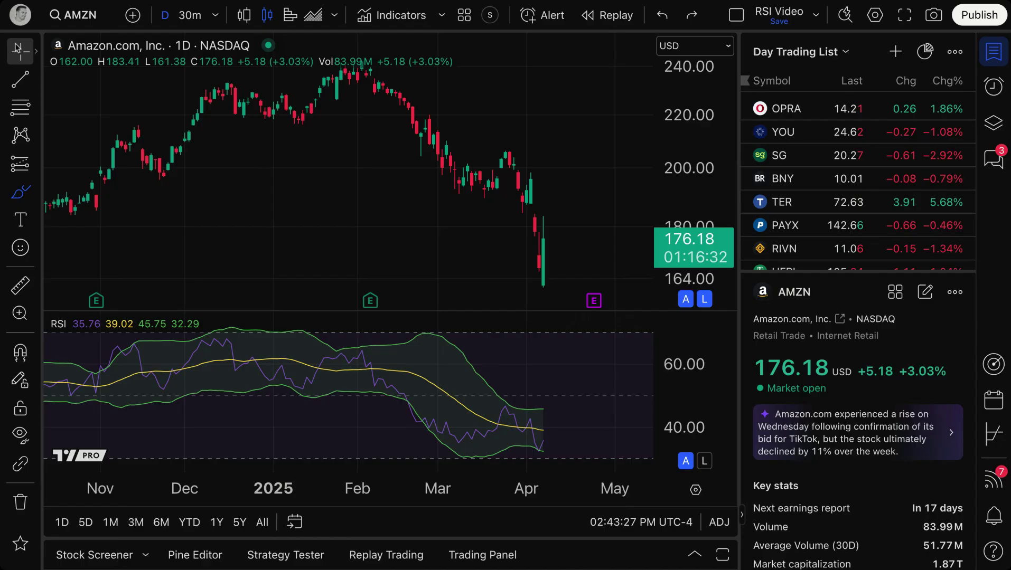
Open the RSI's style settings and move the dialog clear of the RSI pane
{"action": "double_click", "coordinate": [445, 395]}
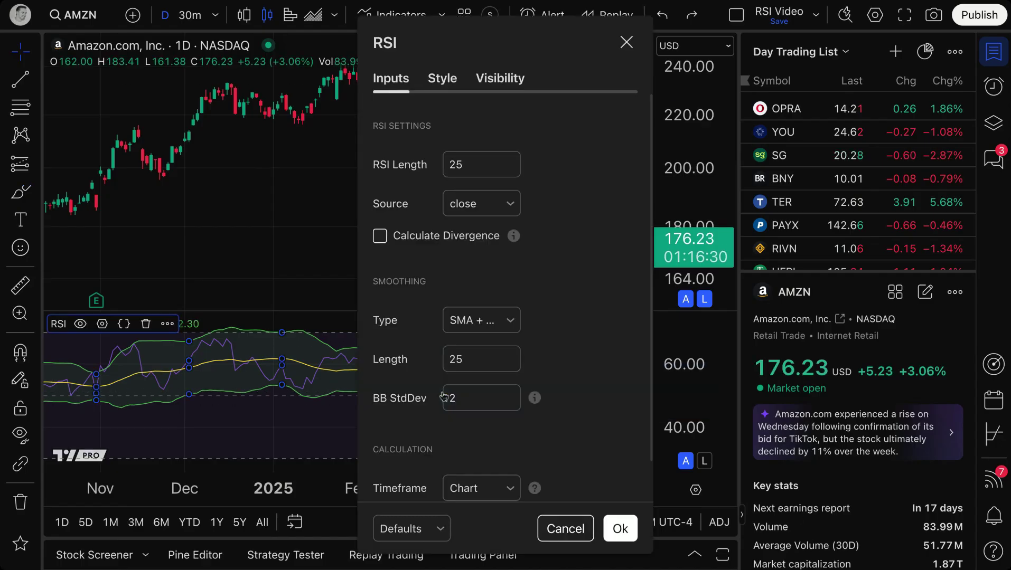
{"action": "scroll", "coordinate": [538, 378], "scroll_direction": "down", "scroll_amount": 2}
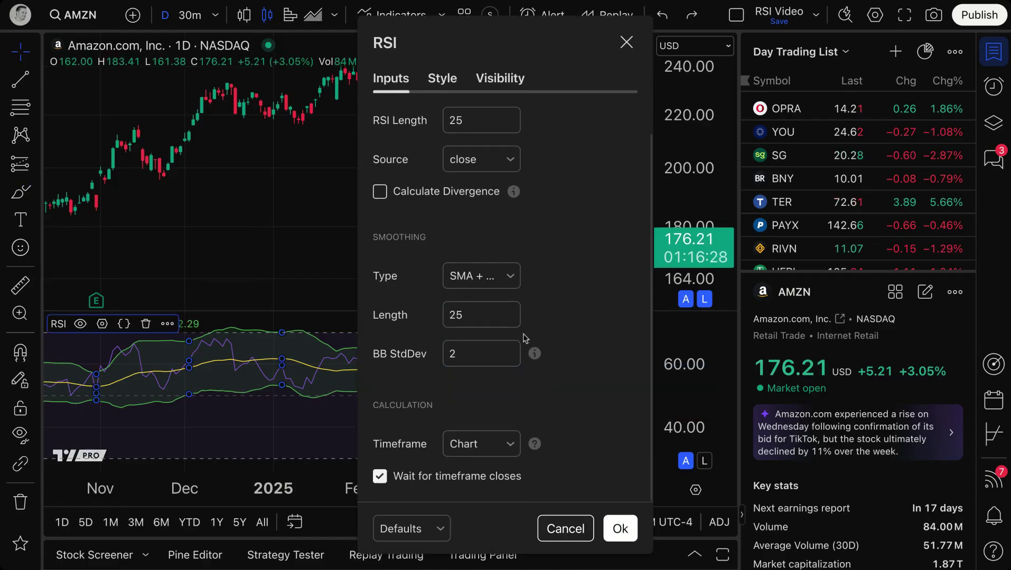
{"action": "left_click", "coordinate": [442, 80]}
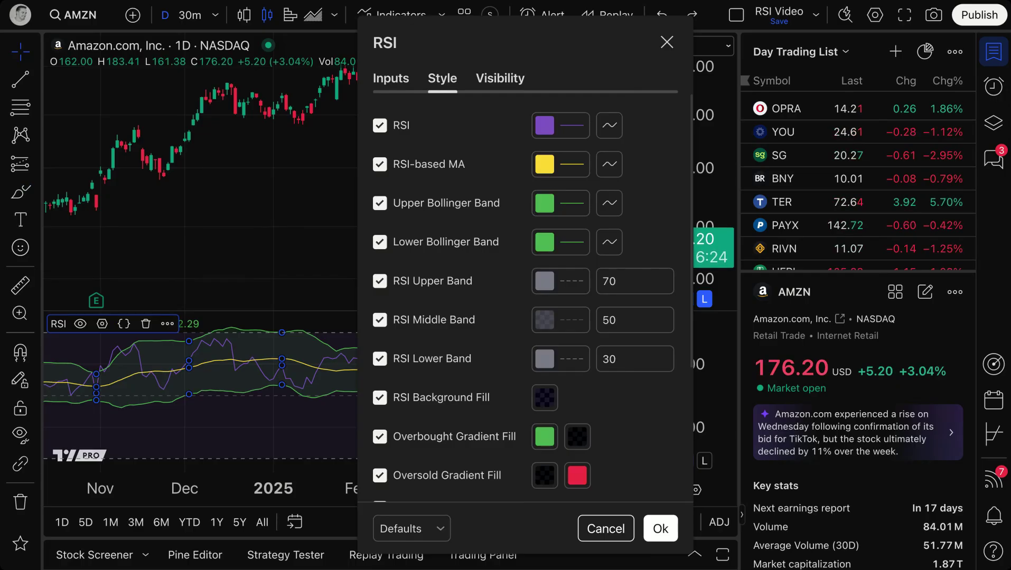
{"action": "left_click_drag", "start_coordinate": [451, 51], "coordinate": [745, 45]}
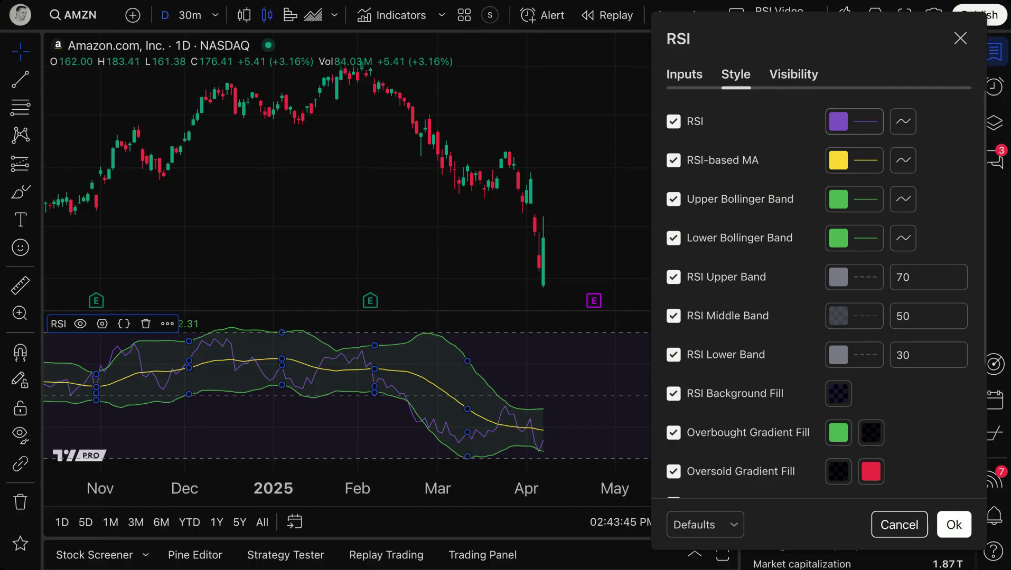
Hide the RSI-based MA, both Bollinger Bands, the RSI Upper, Middle and Lower Bands, and the RSI Background Fill
{"action": "left_click", "coordinate": [691, 161]}
{"action": "left_click", "coordinate": [703, 199]}
{"action": "left_click", "coordinate": [713, 238]}
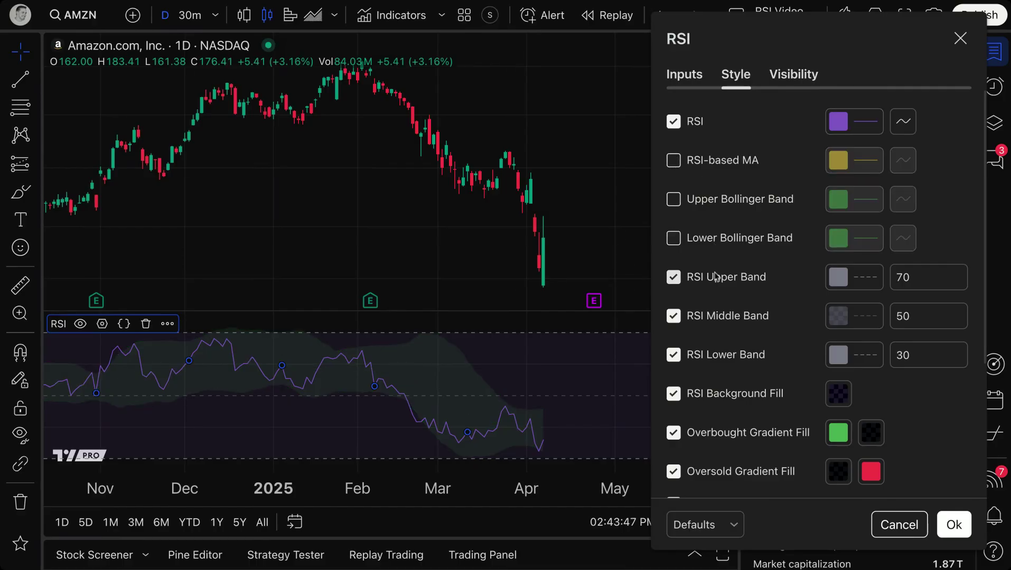
{"action": "left_click", "coordinate": [716, 277]}
{"action": "left_click", "coordinate": [722, 317]}
{"action": "left_click", "coordinate": [725, 355]}
{"action": "left_click", "coordinate": [726, 395]}
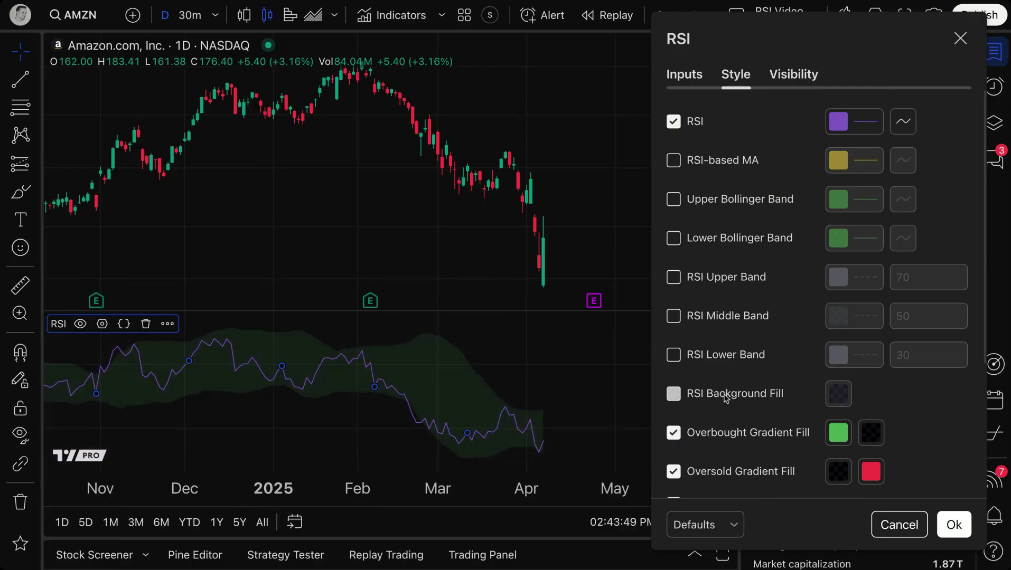
Hide the Overbought Gradient Fill, Oversold Gradient Fill and Bollinger Bands Background Fill so only the RSI line is drawn
{"action": "scroll", "coordinate": [726, 400], "scroll_direction": "down", "scroll_amount": 3}
{"action": "left_click", "coordinate": [719, 322]}
{"action": "left_click", "coordinate": [714, 360]}
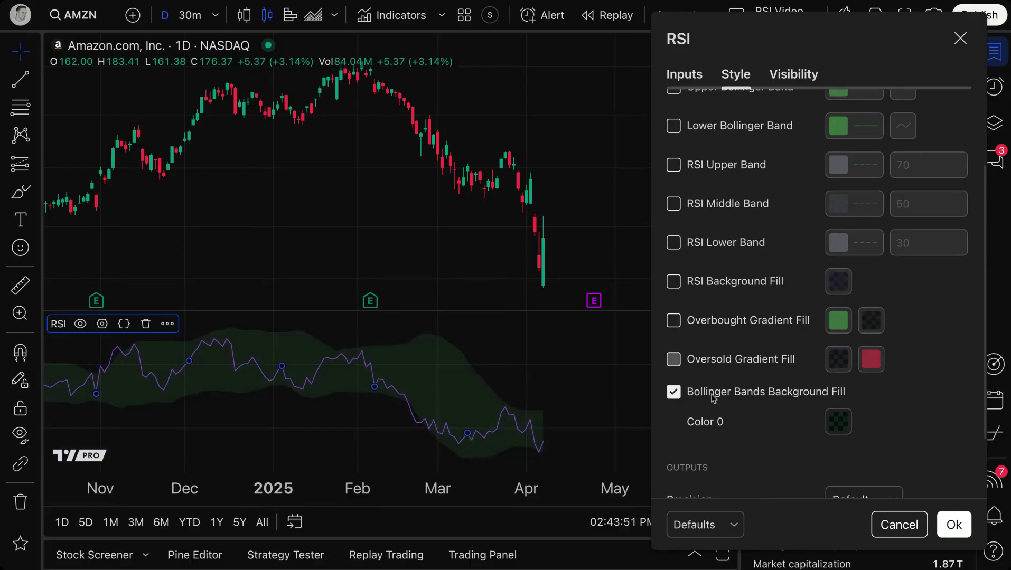
{"action": "left_click", "coordinate": [710, 393]}
{"action": "scroll", "coordinate": [491, 387], "scroll_direction": "down", "scroll_amount": 4}
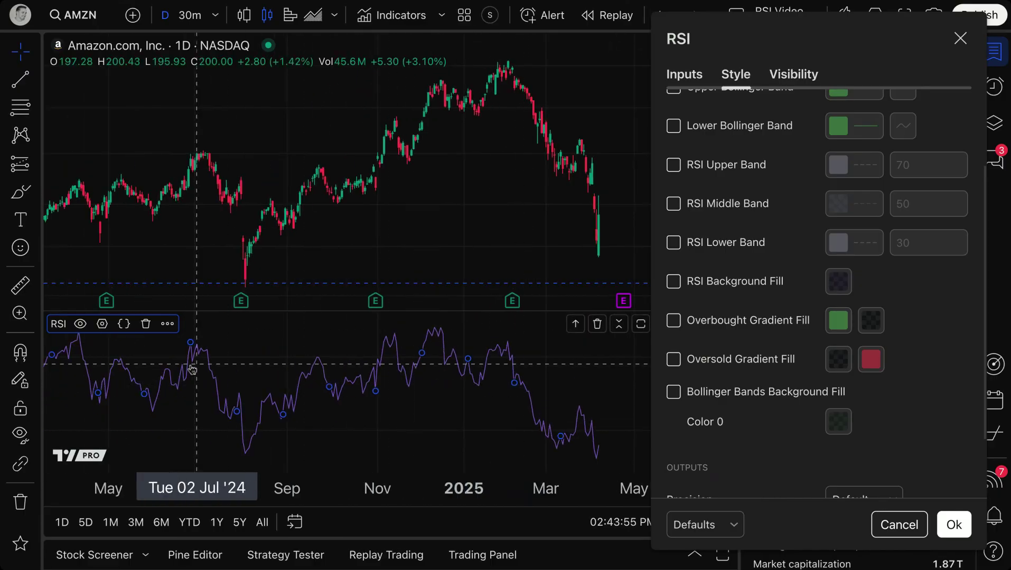
Set the RSI line to white at the third thickness and show the RSI-based MA again
{"action": "scroll", "coordinate": [723, 263], "scroll_direction": "up", "scroll_amount": 3}
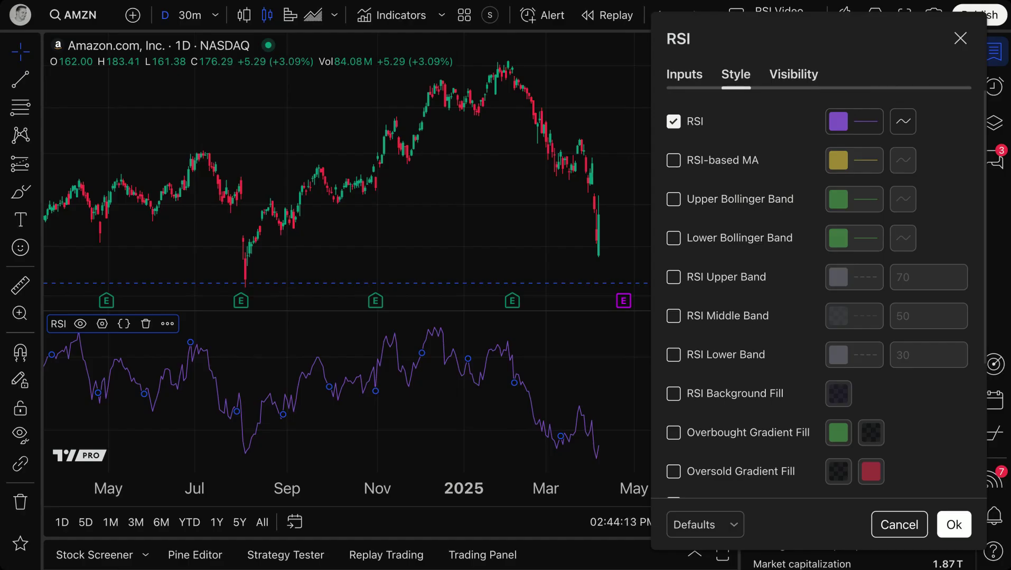
{"action": "left_click", "coordinate": [847, 124]}
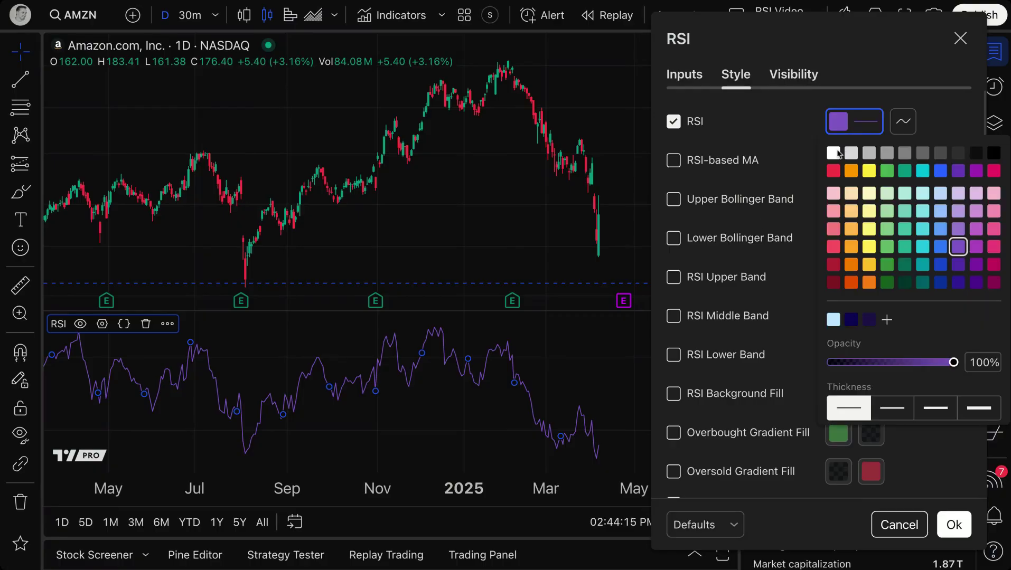
{"action": "left_click", "coordinate": [834, 154]}
{"action": "left_click", "coordinate": [925, 416]}
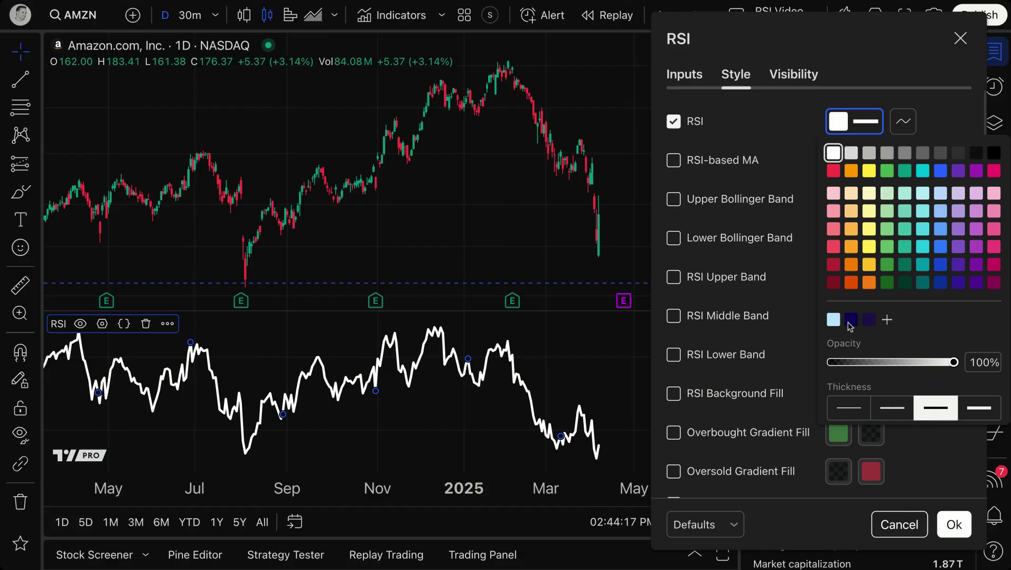
{"action": "left_click", "coordinate": [764, 133]}
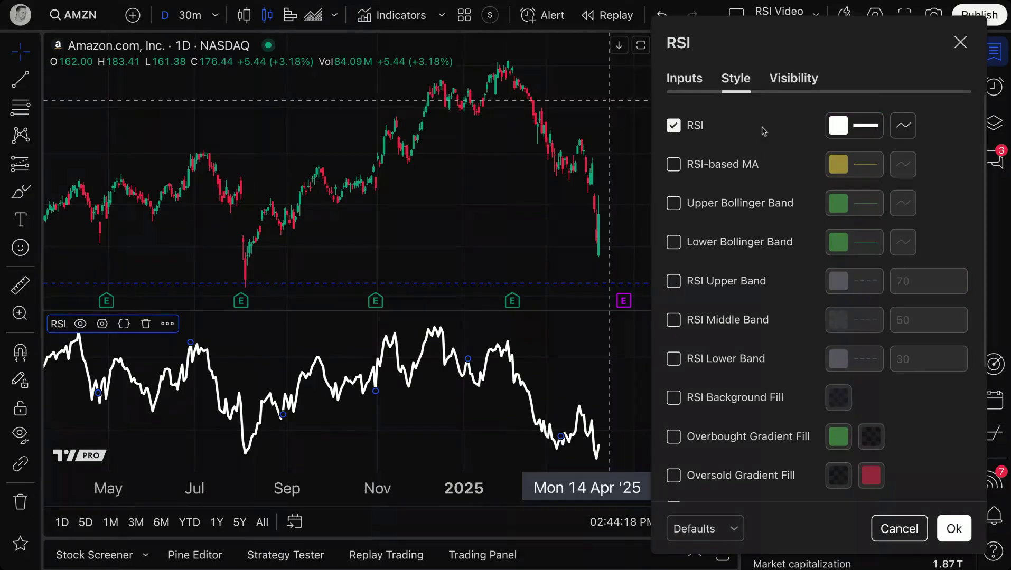
{"action": "left_click", "coordinate": [727, 165]}
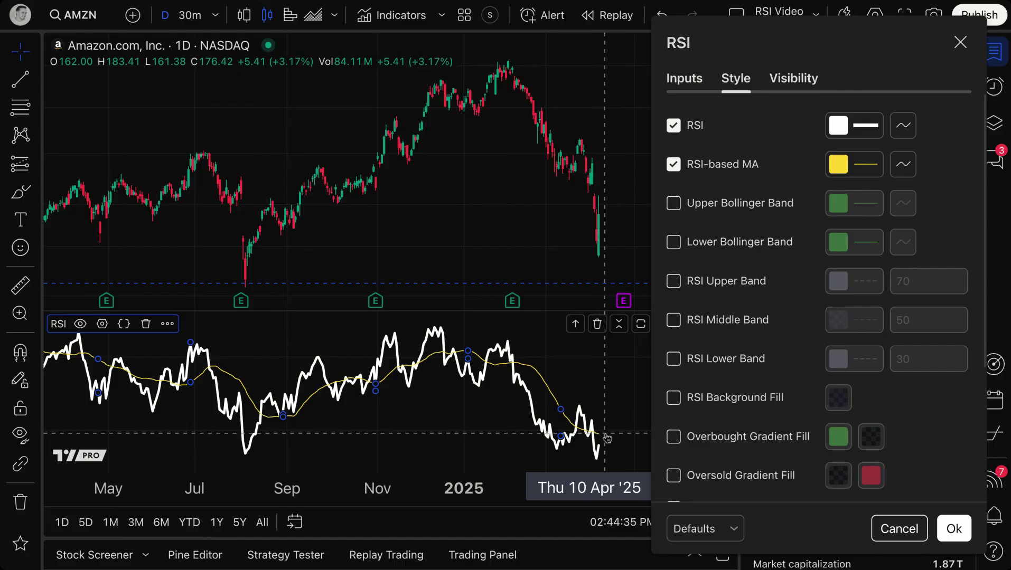
Show the Upper and Lower Bollinger Bands around the RSI for comparison, and hide both again
{"action": "left_click", "coordinate": [745, 206]}
{"action": "left_click", "coordinate": [745, 206]}
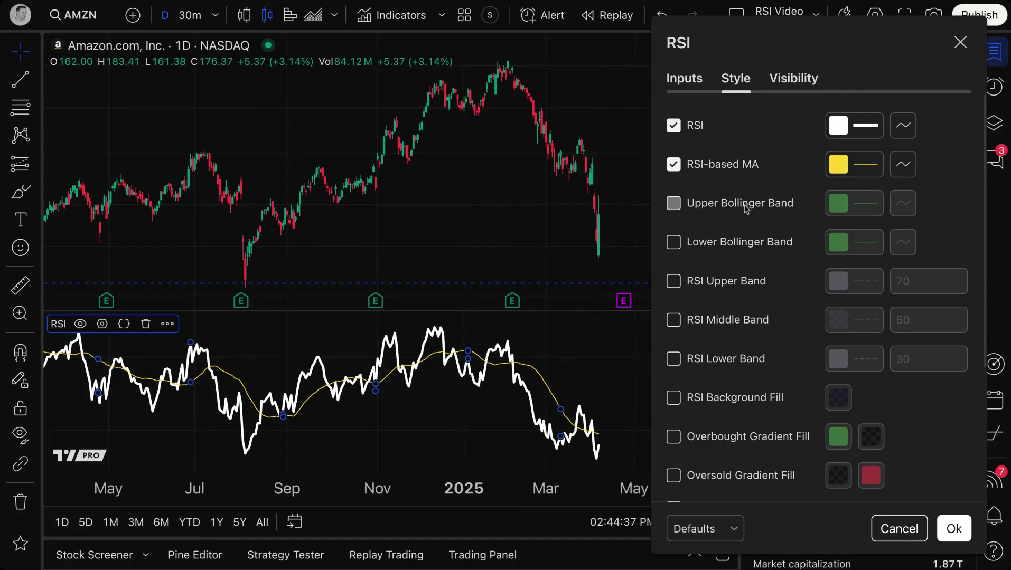
{"action": "left_click", "coordinate": [745, 243]}
{"action": "left_click", "coordinate": [745, 243]}
{"action": "left_click", "coordinate": [745, 206]}
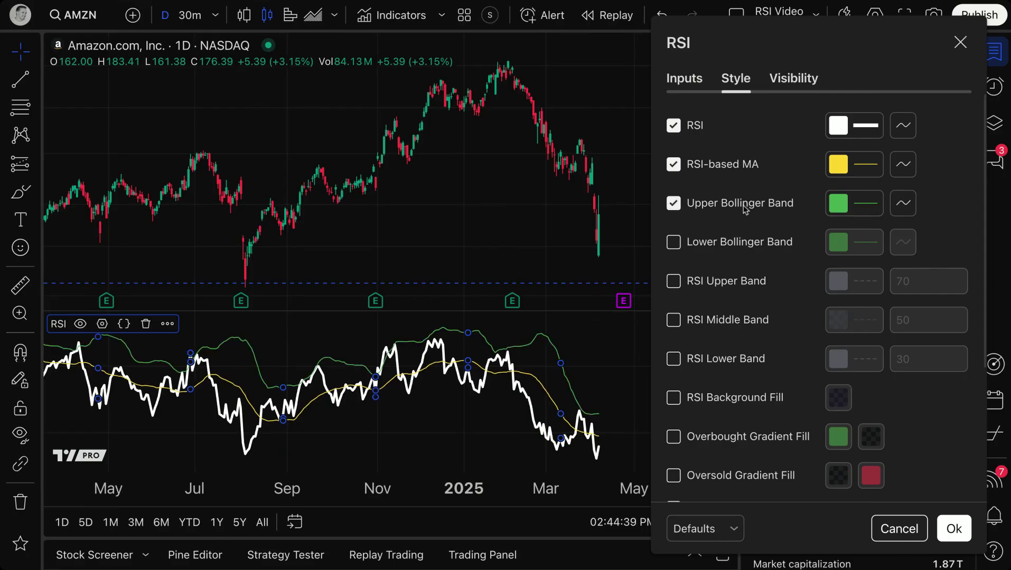
{"action": "left_click", "coordinate": [745, 244]}
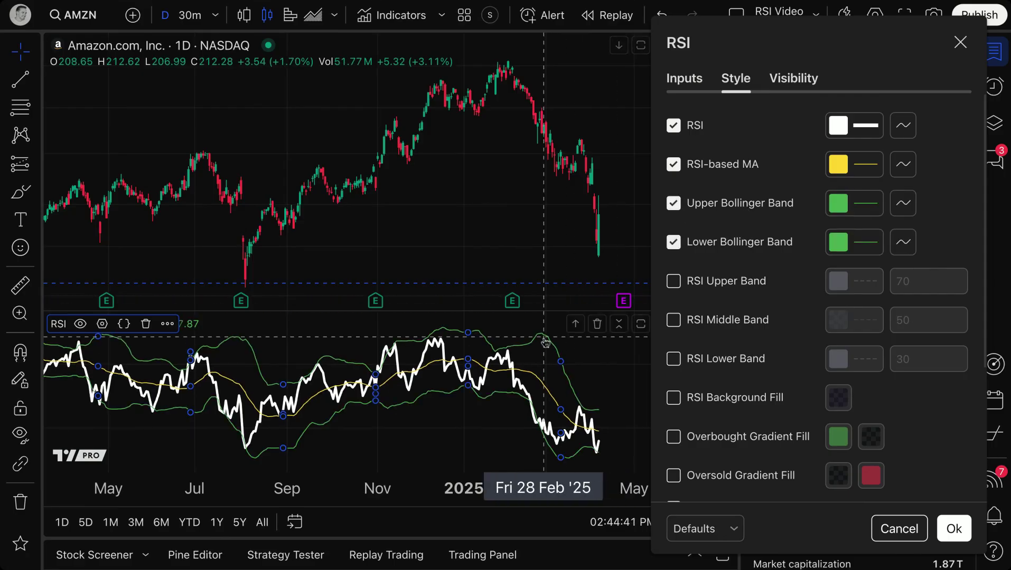
{"action": "left_click", "coordinate": [717, 210]}
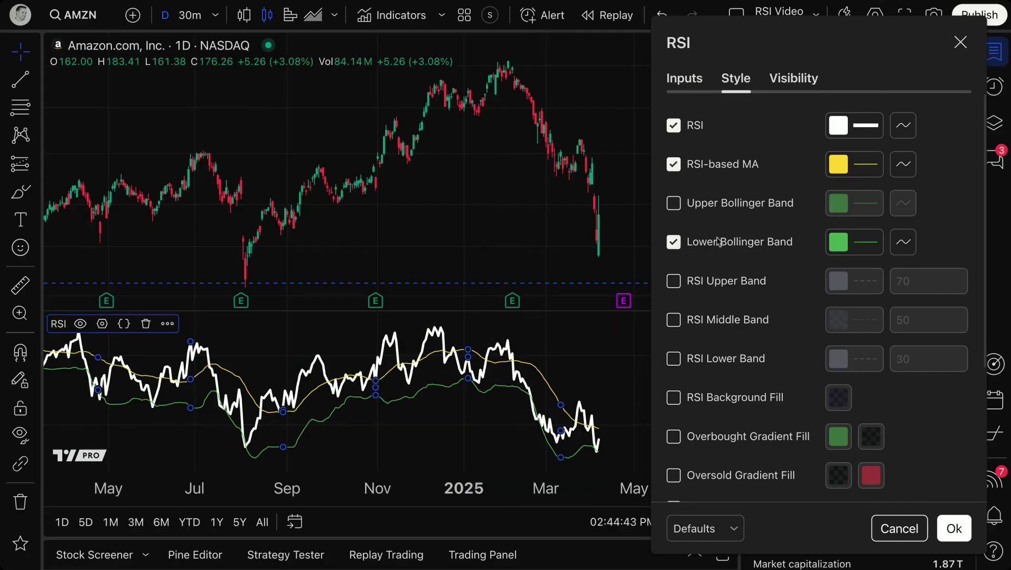
{"action": "left_click", "coordinate": [718, 243]}
Show the RSI Upper Band, RSI Middle Band and RSI Lower Band
{"action": "left_click", "coordinate": [729, 284]}
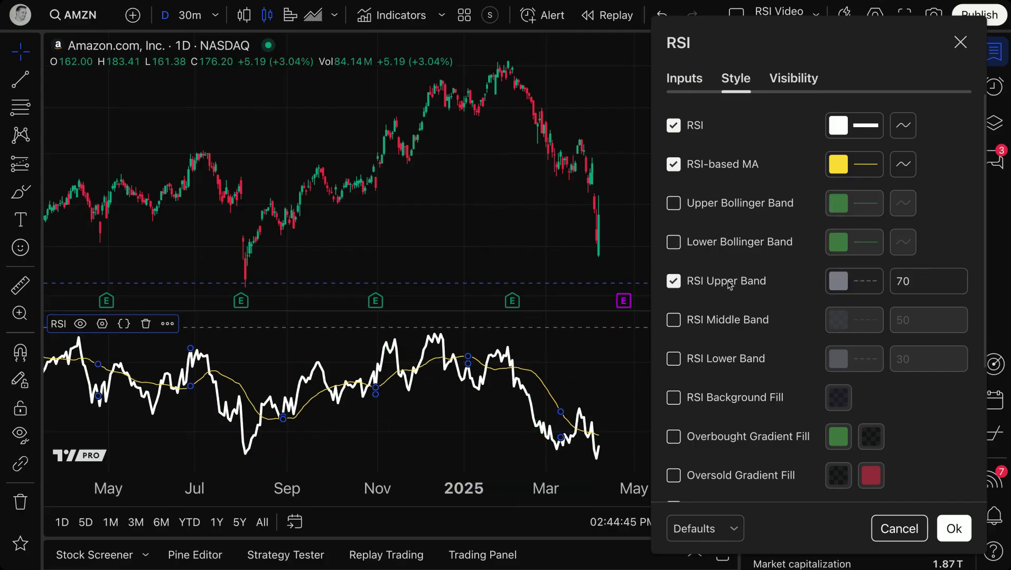
{"action": "left_click", "coordinate": [729, 284]}
{"action": "left_click", "coordinate": [729, 284]}
{"action": "left_click", "coordinate": [730, 360]}
{"action": "left_click", "coordinate": [731, 324]}
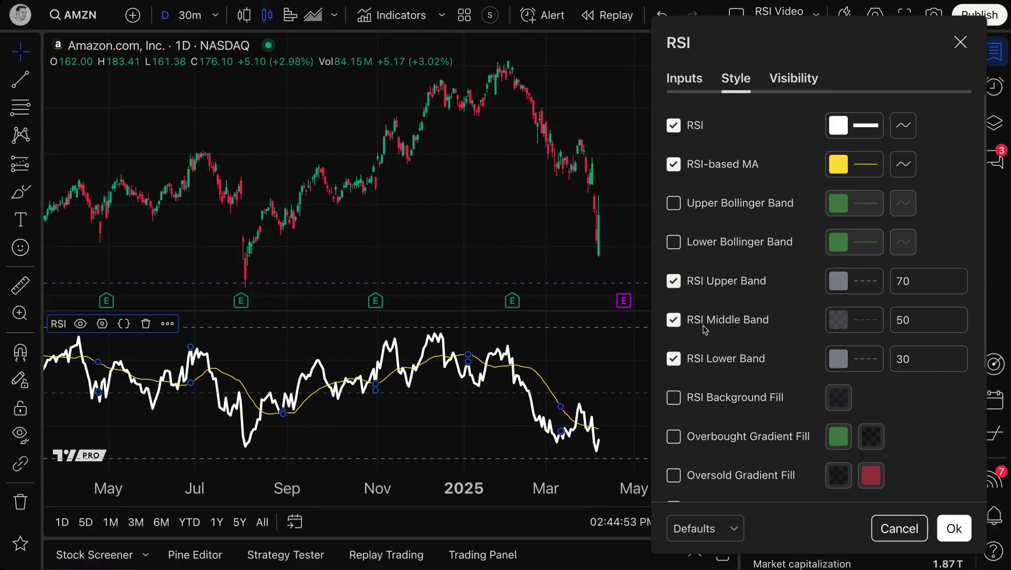
Move the RSI settings off the recent data and set the RSI Upper Band to 100
{"action": "left_click_drag", "start_coordinate": [817, 48], "coordinate": [725, 21]}
{"action": "scroll", "coordinate": [324, 453], "scroll_direction": "up", "scroll_amount": 3}
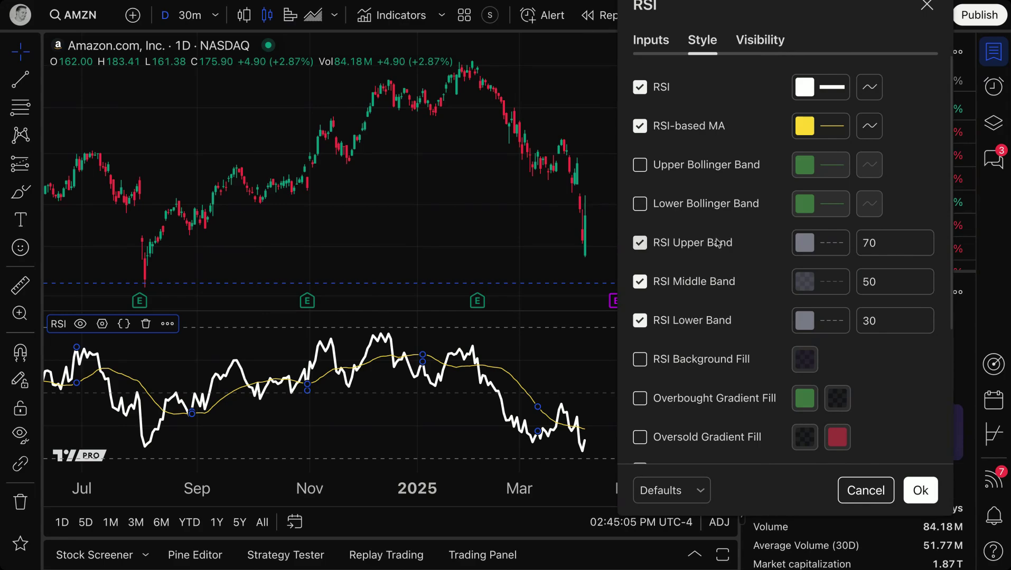
{"action": "left_click", "coordinate": [879, 239]}
{"action": "type", "text": "100"}
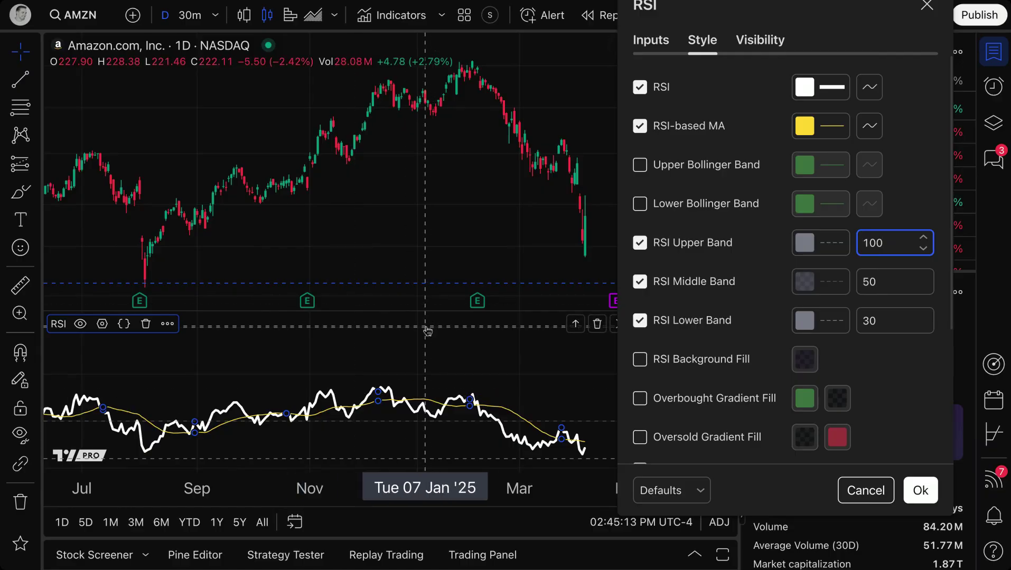
Apply the RSI style settings and examine the RSI against the upper band from 2020 to 2025
{"action": "scroll", "coordinate": [341, 393], "scroll_direction": "down", "scroll_amount": 5}
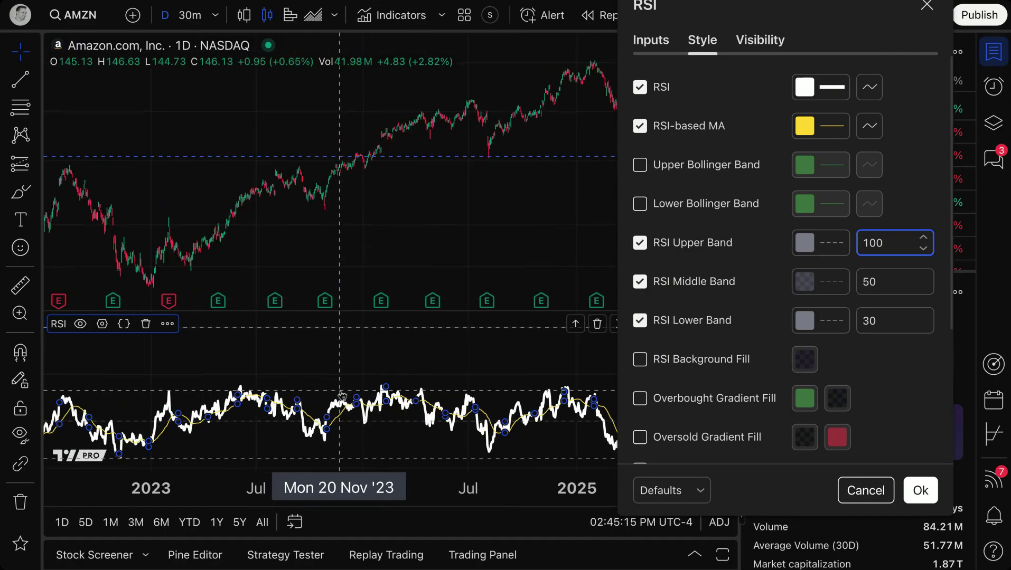
{"action": "scroll", "coordinate": [340, 393], "scroll_direction": "down", "scroll_amount": 2}
{"action": "key", "text": "Return"}
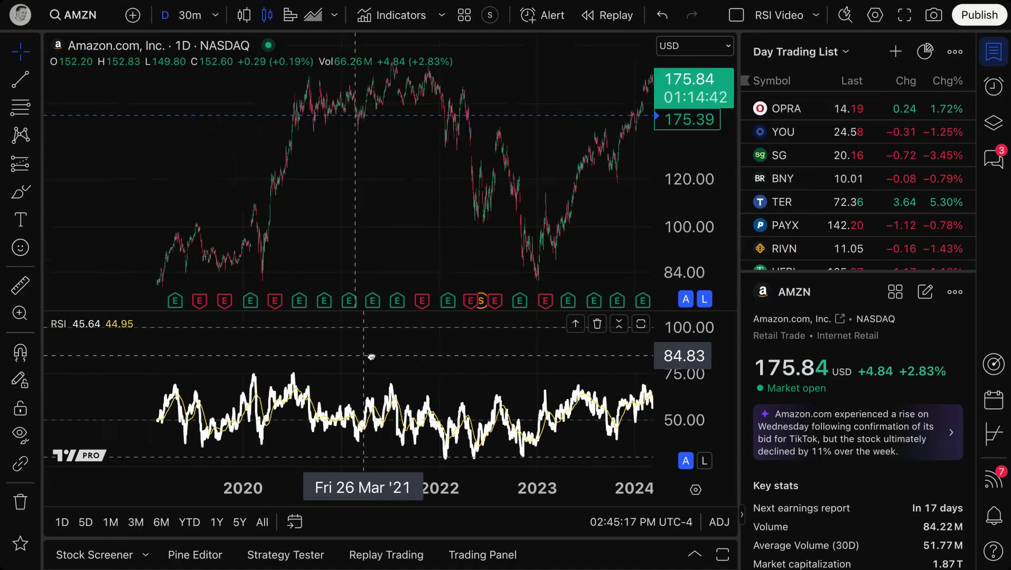
{"action": "scroll", "coordinate": [467, 374], "scroll_direction": "up", "scroll_amount": 5}
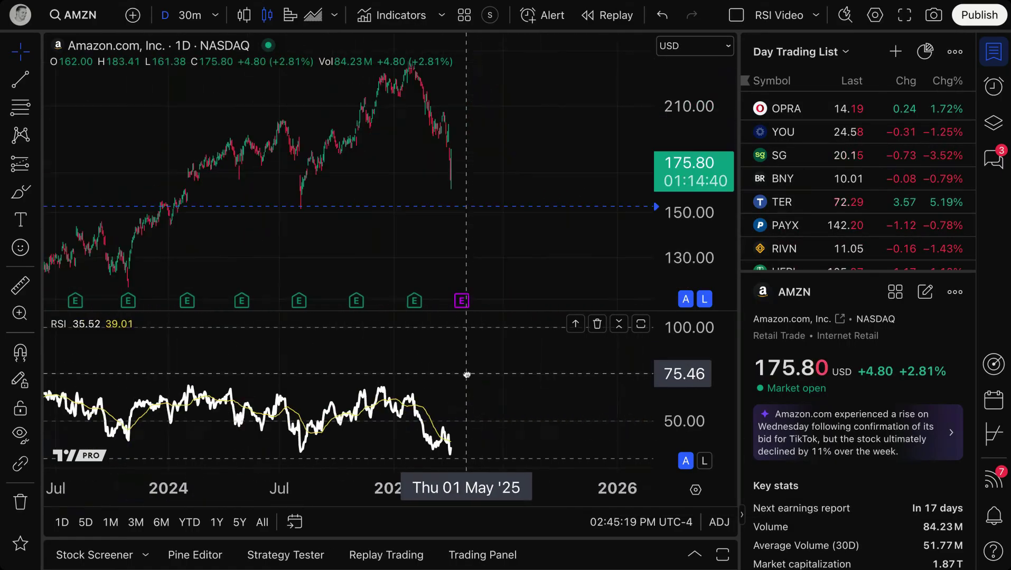
{"action": "scroll", "coordinate": [534, 372], "scroll_direction": "up", "scroll_amount": 2}
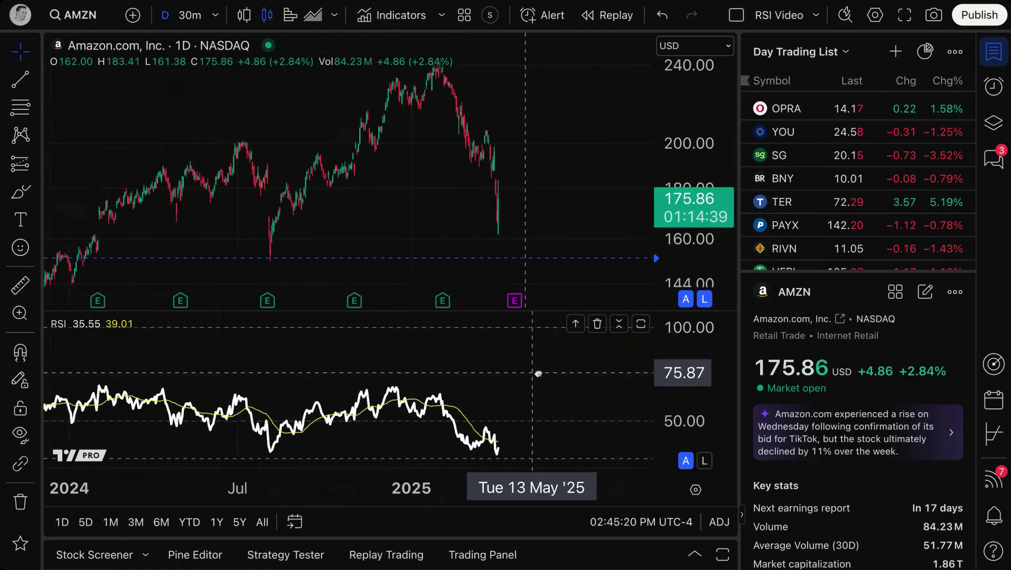
Reopen the RSI style settings, move them off the recent data and set the RSI Upper Band to 70
{"action": "left_click", "coordinate": [391, 404]}
{"action": "double_click", "coordinate": [390, 404]}
{"action": "left_click_drag", "start_coordinate": [577, 64], "coordinate": [844, 49]}
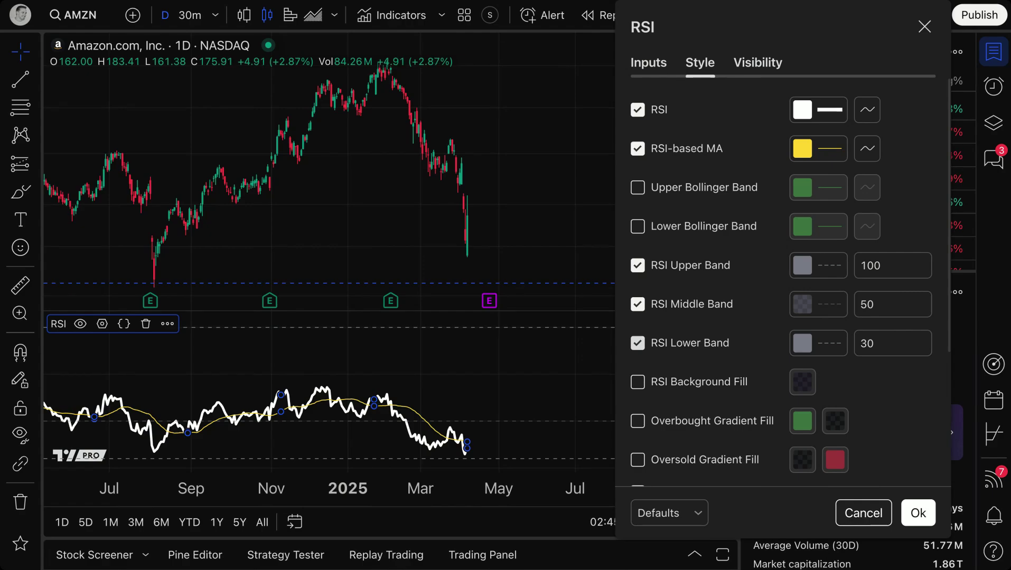
{"action": "left_click", "coordinate": [875, 272]}
{"action": "type", "text": "70"}
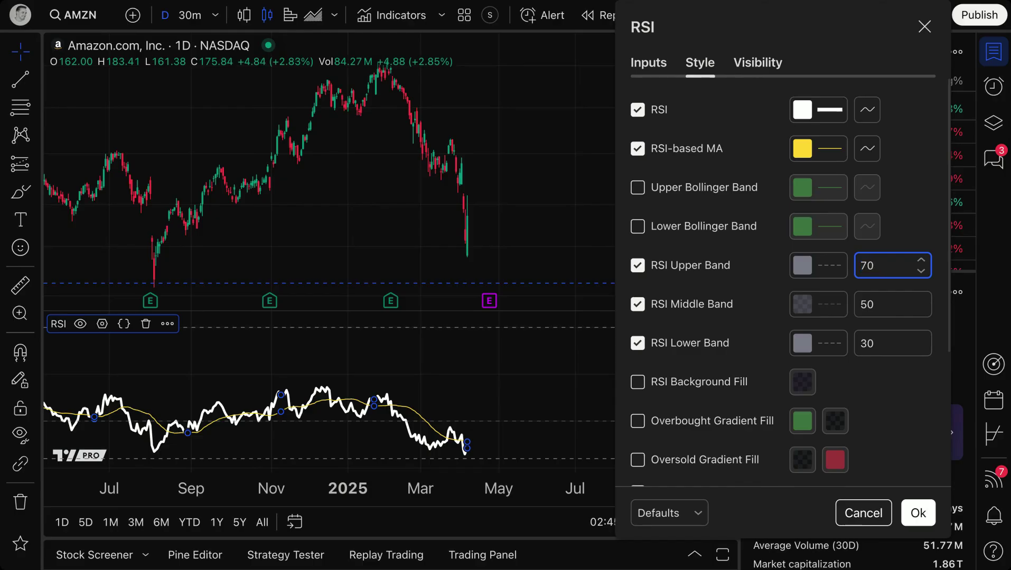
{"action": "left_click", "coordinate": [915, 235]}
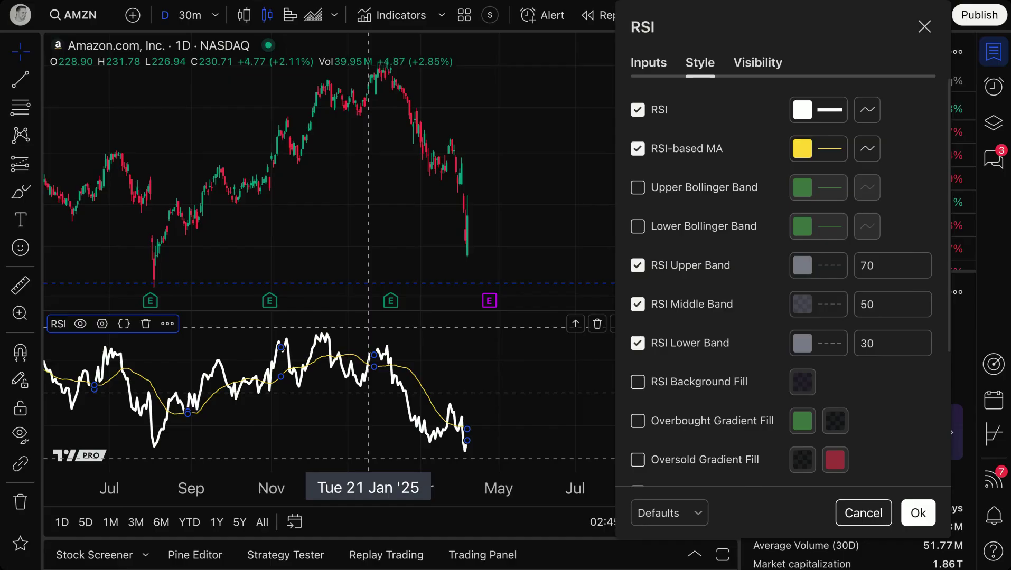
Color the RSI Upper Band line red
{"action": "scroll", "coordinate": [369, 327], "scroll_direction": "down", "scroll_amount": 5}
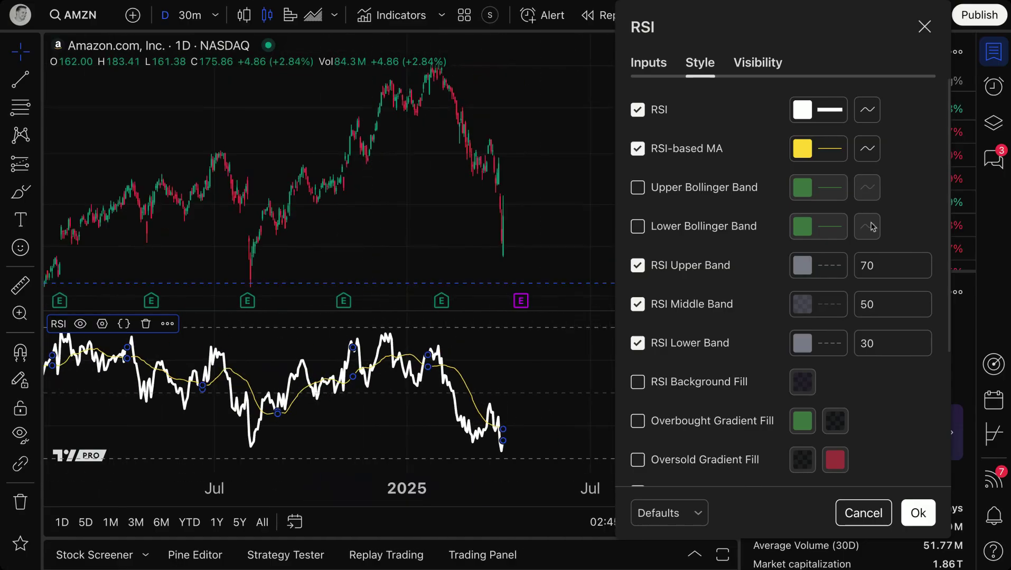
{"action": "left_click", "coordinate": [819, 266]}
{"action": "left_click", "coordinate": [804, 249]}
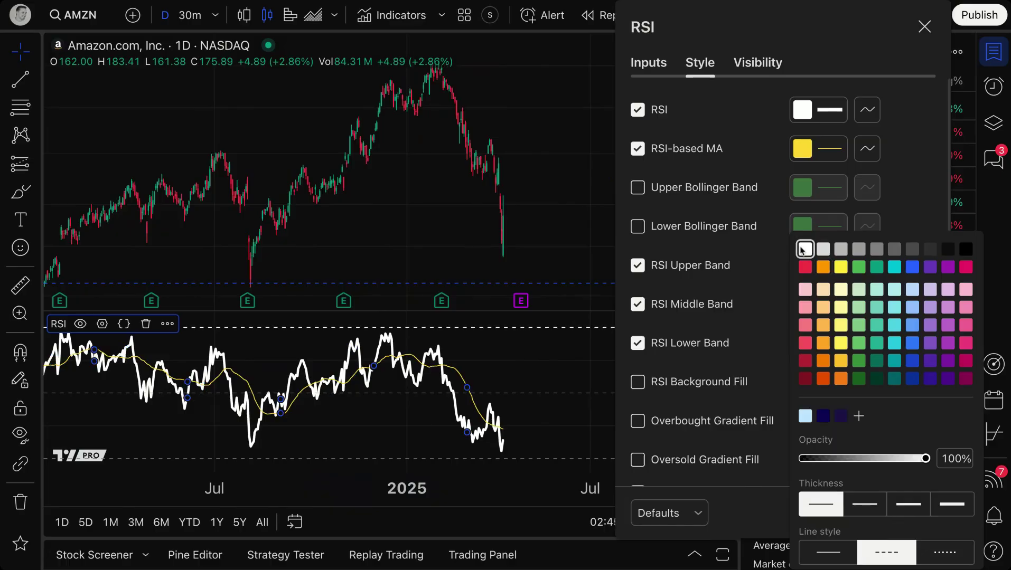
{"action": "left_click", "coordinate": [805, 267]}
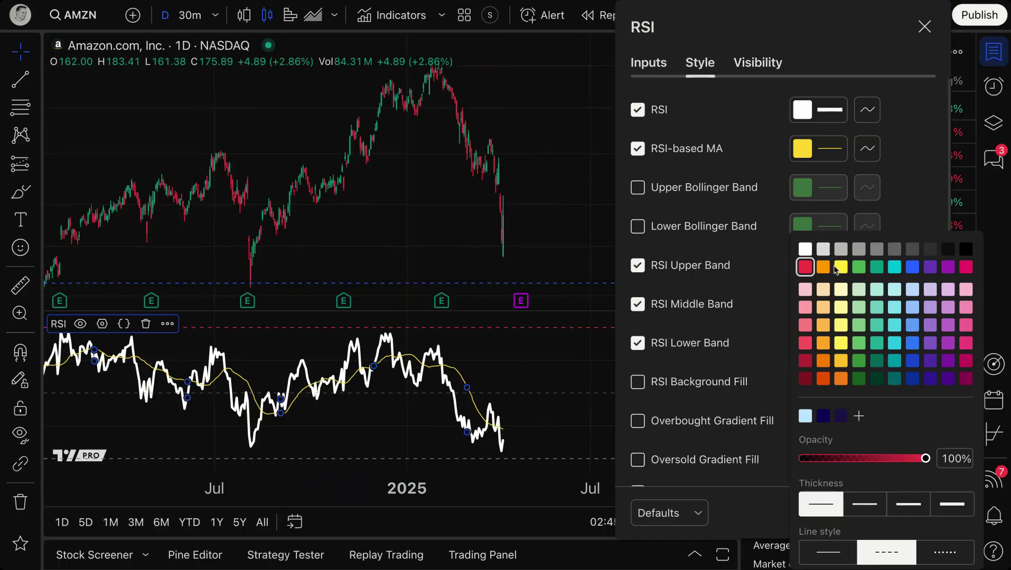
{"action": "left_click", "coordinate": [863, 273]}
{"action": "left_click", "coordinate": [806, 268]}
{"action": "left_click", "coordinate": [775, 249]}
Color the RSI Lower Band line green and give it the second-thinnest line thickness
{"action": "left_click", "coordinate": [802, 343]}
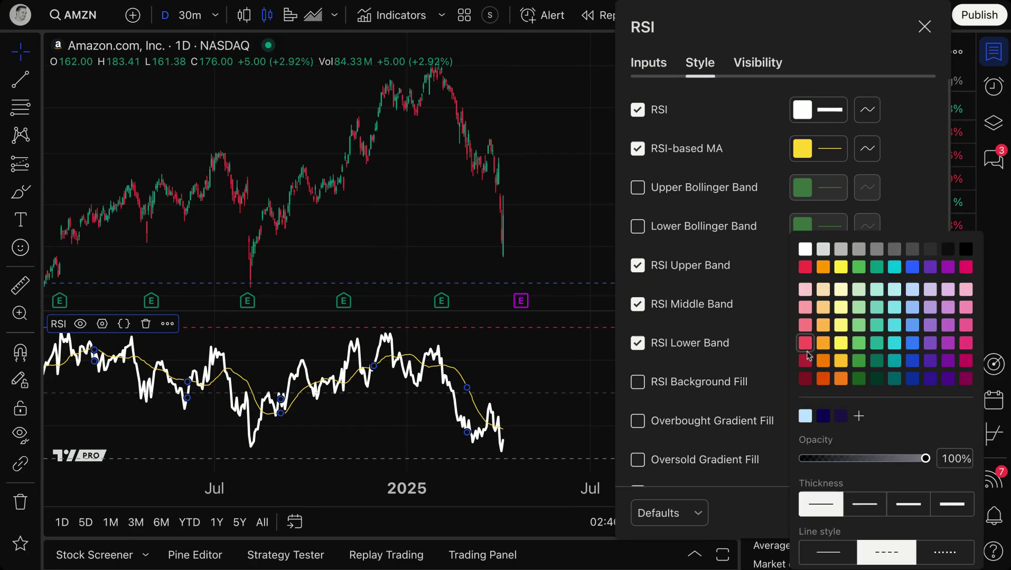
{"action": "left_click", "coordinate": [857, 268]}
{"action": "left_click", "coordinate": [871, 500]}
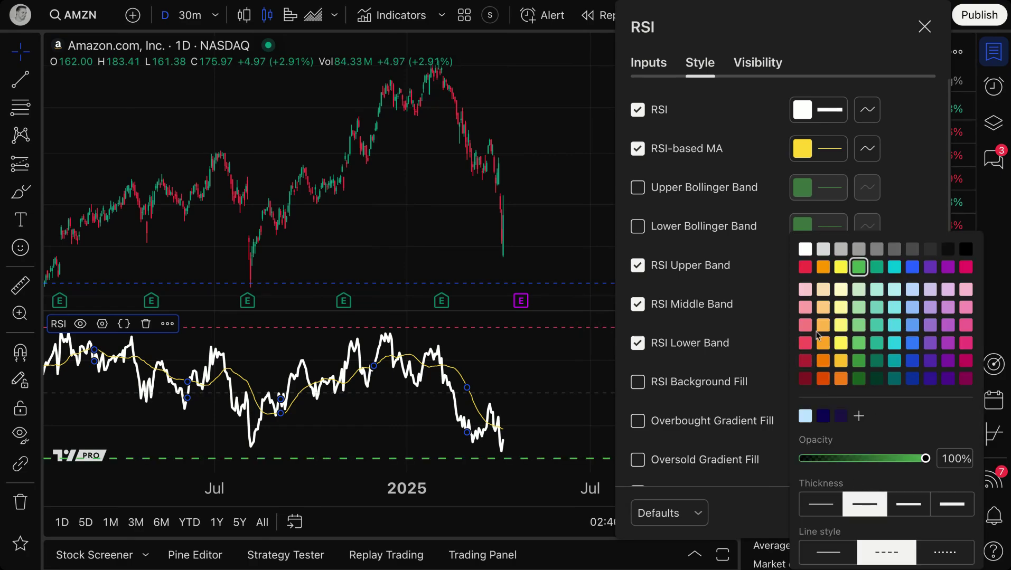
{"action": "left_click", "coordinate": [767, 270]}
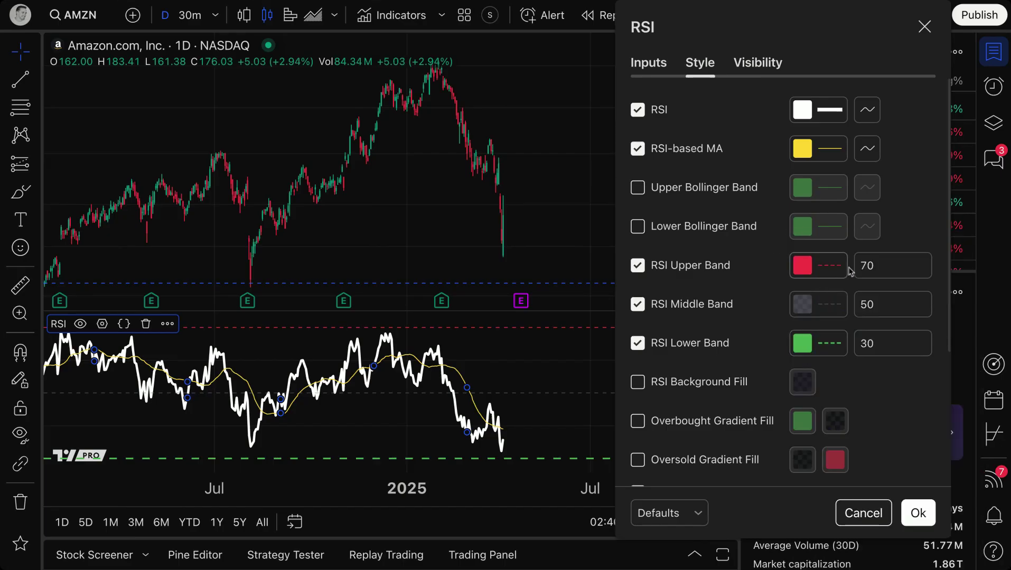
Give the RSI Upper Band line the second-thinnest thickness to match the lower band
{"action": "left_click", "coordinate": [866, 267]}
{"action": "left_click", "coordinate": [891, 339]}
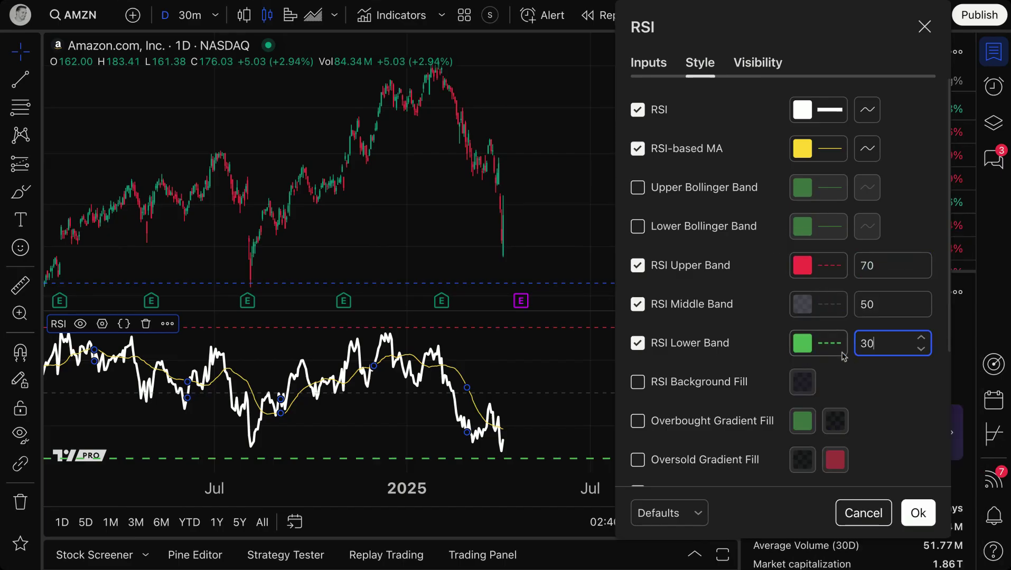
{"action": "left_click", "coordinate": [820, 278]}
{"action": "left_click", "coordinate": [864, 504]}
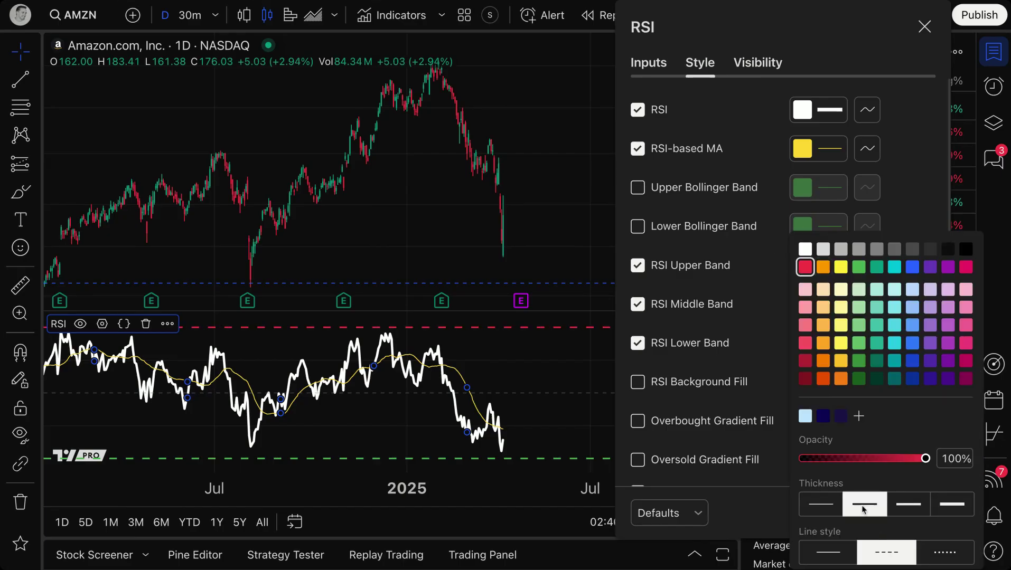
{"action": "left_click", "coordinate": [776, 264]}
Restyle the RSI Middle Band as a dark gray dotted line with the third thickness, and apply the settings
{"action": "left_click", "coordinate": [816, 305]}
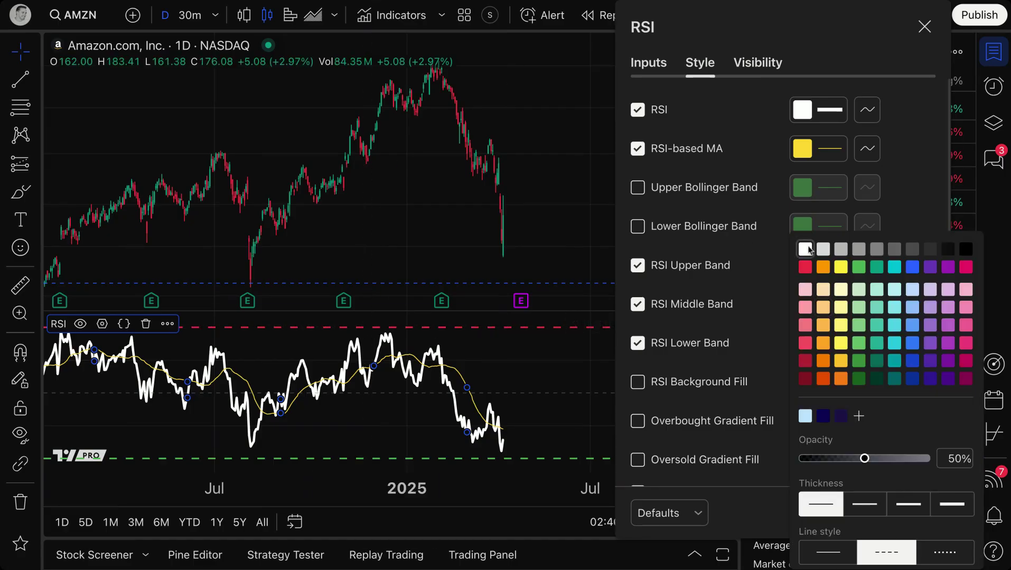
{"action": "left_click", "coordinate": [894, 249]}
{"action": "left_click", "coordinate": [896, 219]}
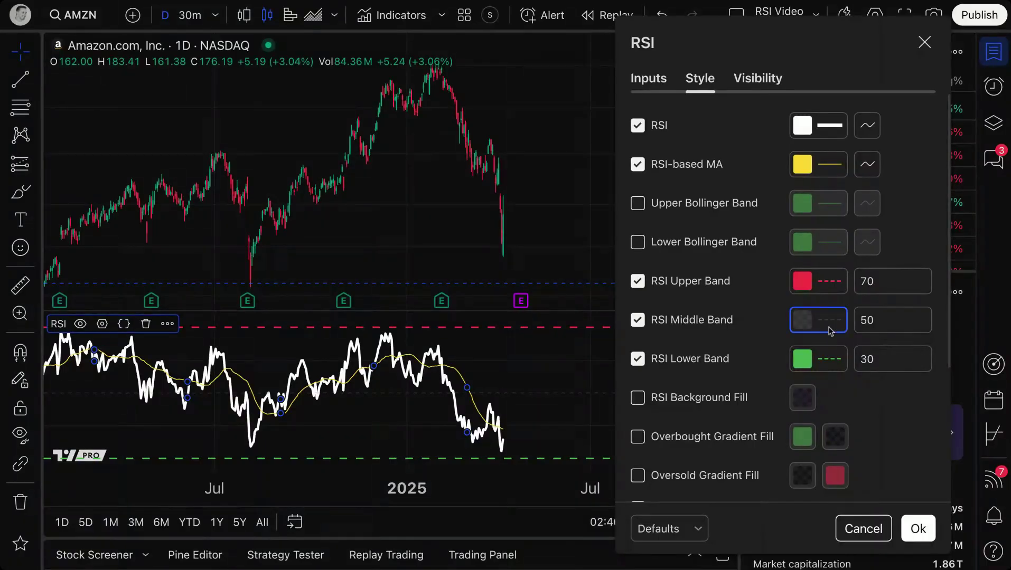
{"action": "left_click", "coordinate": [814, 320]}
{"action": "left_click", "coordinate": [907, 508]}
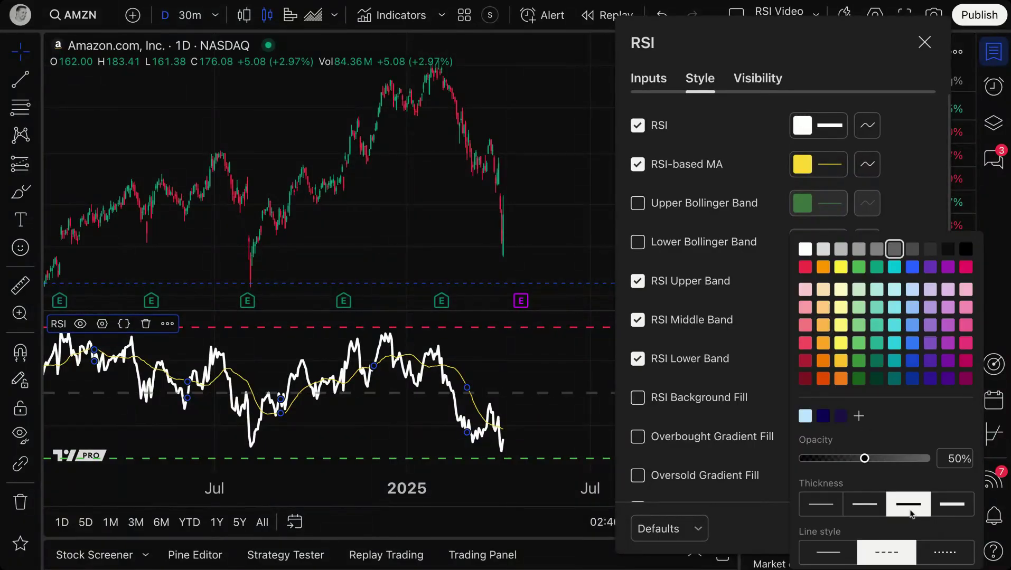
{"action": "left_click", "coordinate": [940, 551]}
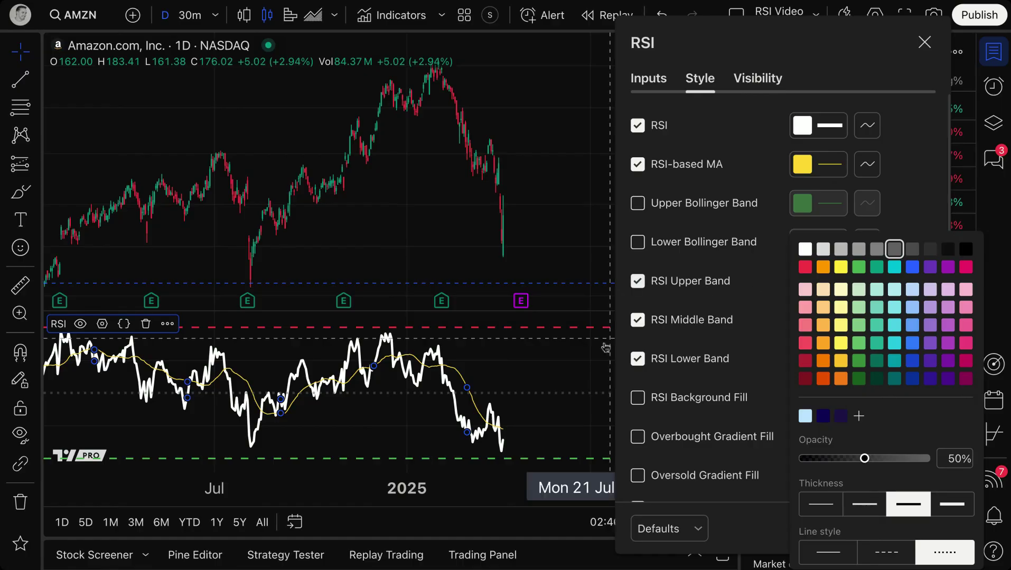
{"action": "left_click", "coordinate": [550, 364]}
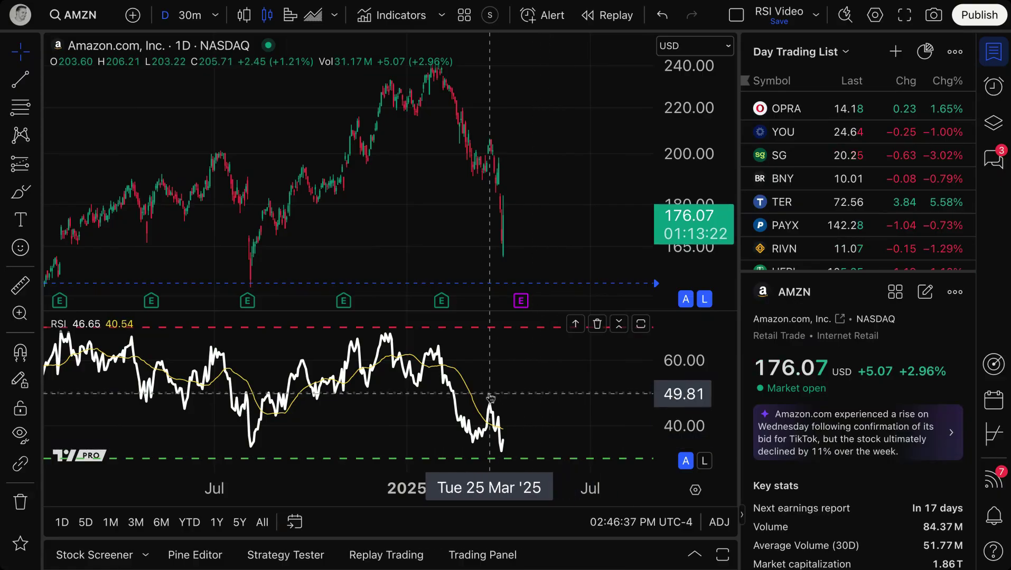
Reopen the RSI style settings, move them clear of the recent data and turn on the RSI Background Fill
{"action": "scroll", "coordinate": [499, 399], "scroll_direction": "down", "scroll_amount": 5}
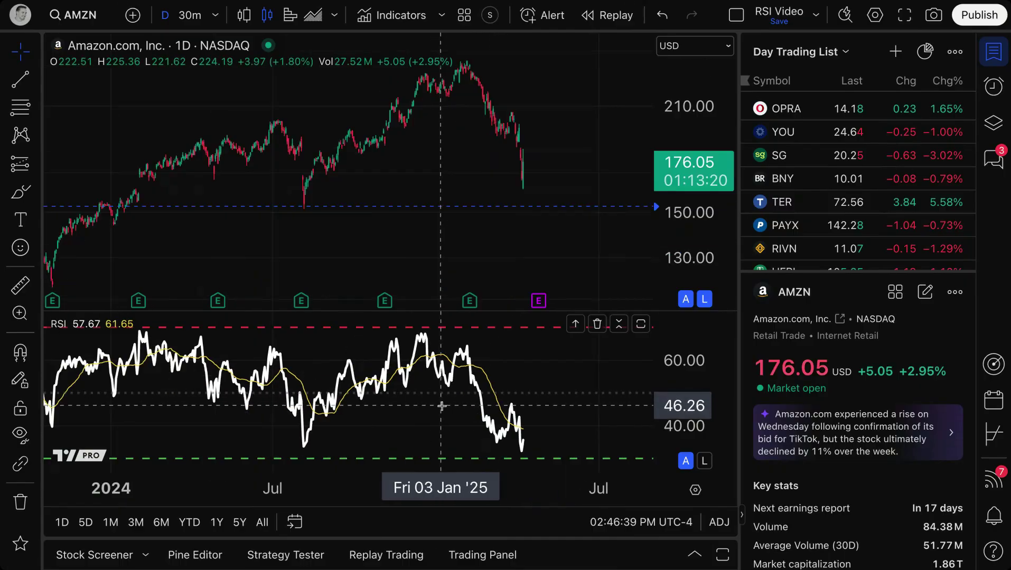
{"action": "scroll", "coordinate": [447, 402], "scroll_direction": "up", "scroll_amount": 3}
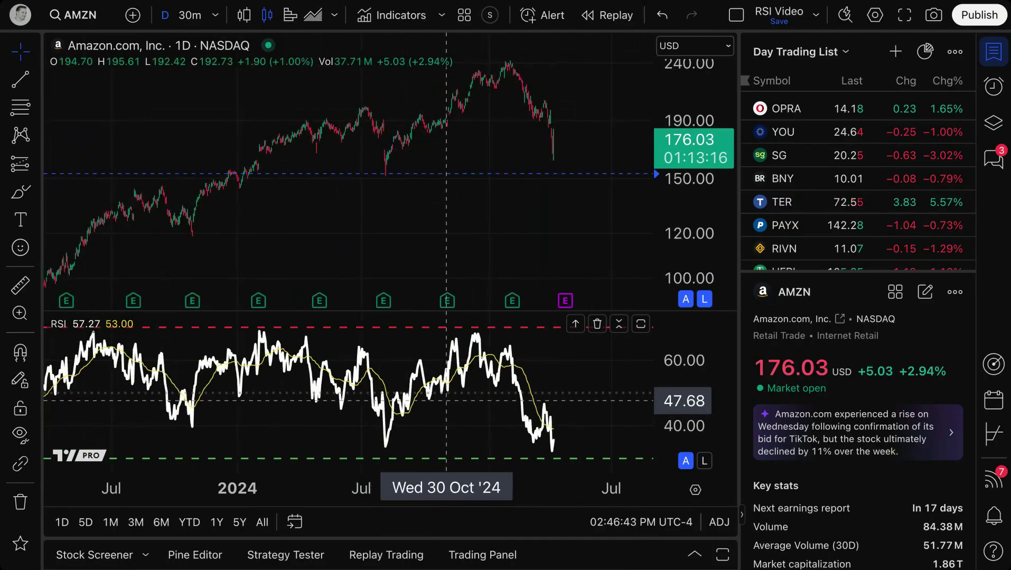
{"action": "double_click", "coordinate": [458, 353]}
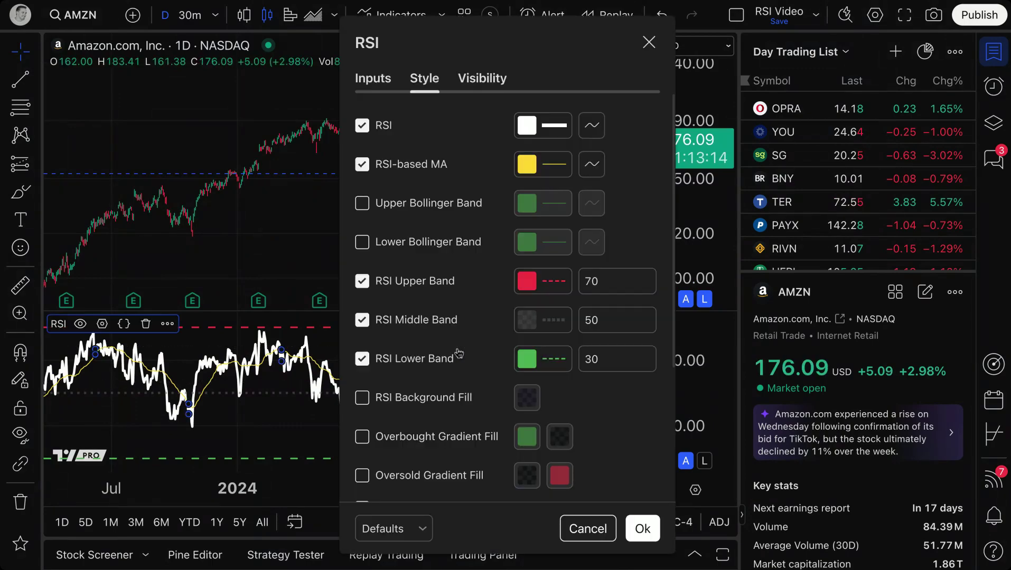
{"action": "scroll", "coordinate": [462, 217], "scroll_direction": "down", "scroll_amount": 2}
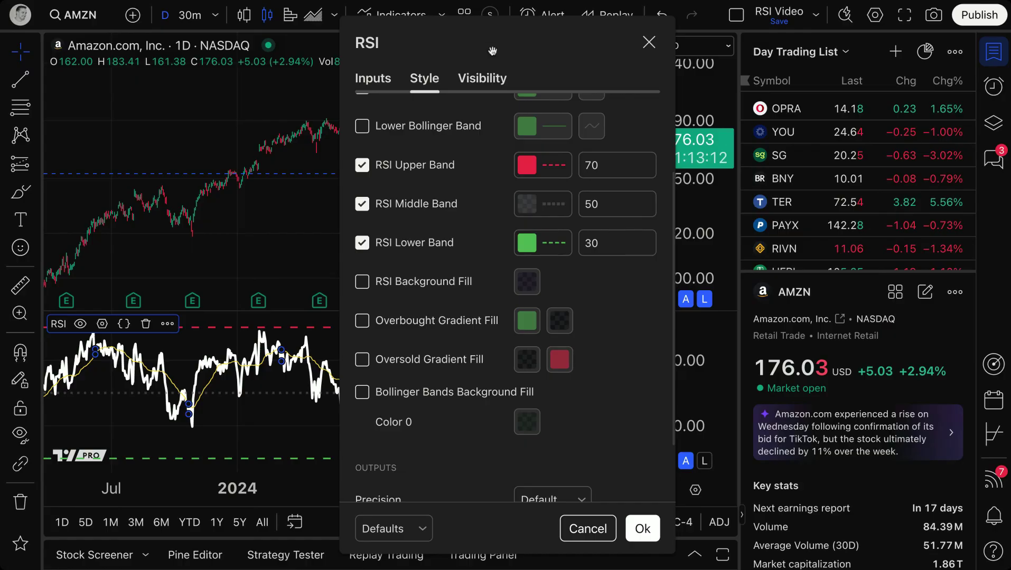
{"action": "left_click_drag", "start_coordinate": [492, 51], "coordinate": [774, 30]}
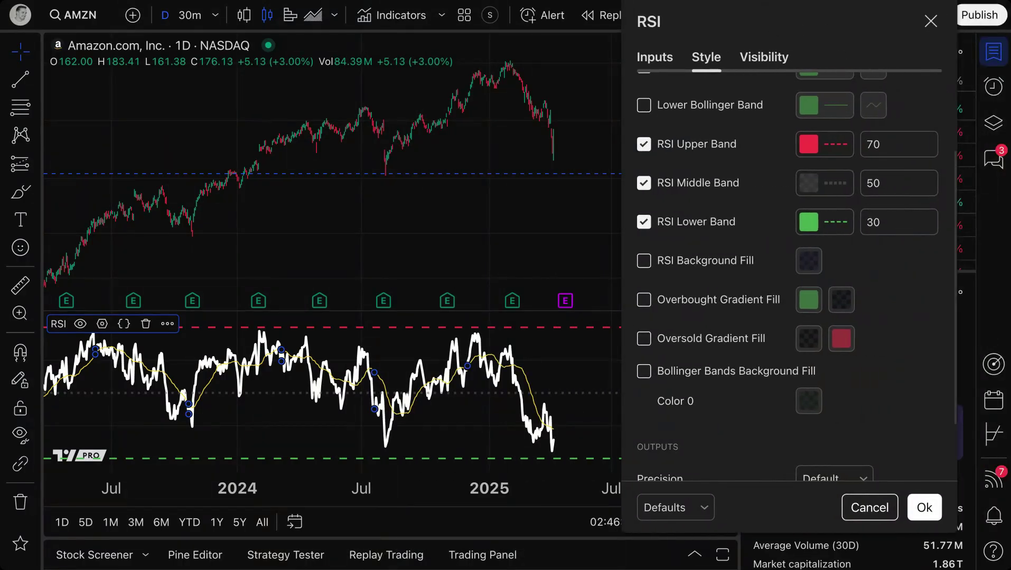
{"action": "left_click", "coordinate": [744, 263]}
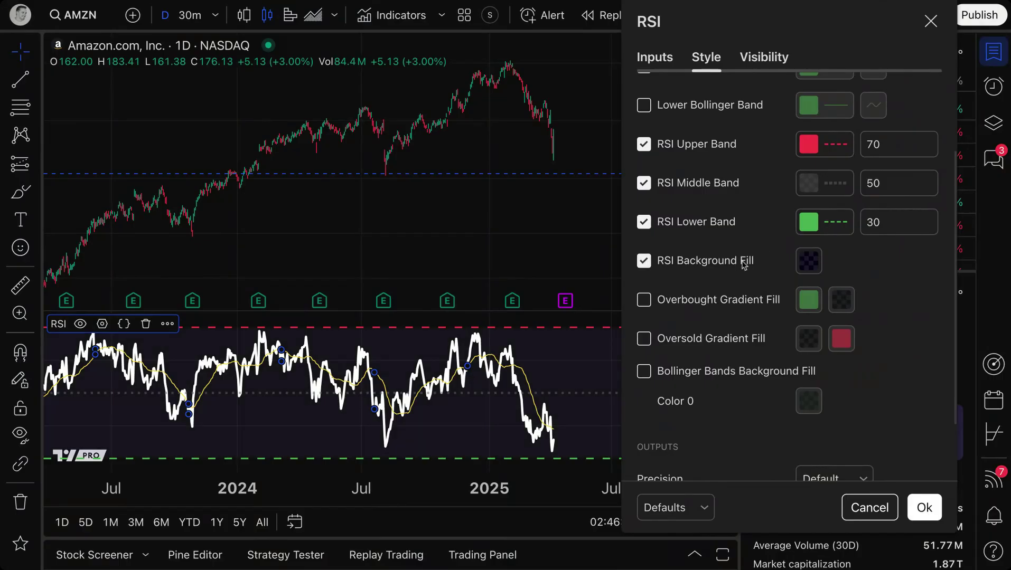
{"action": "left_click", "coordinate": [743, 262]}
{"action": "left_click", "coordinate": [744, 262]}
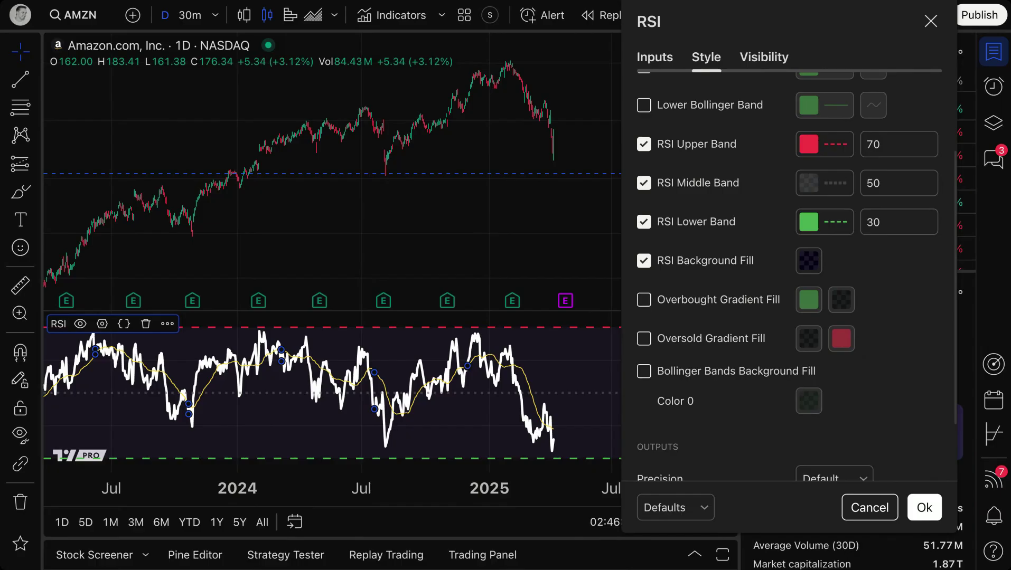
Change the RSI Background Fill to dark blue at 39% opacity
{"action": "left_click", "coordinate": [654, 57]}
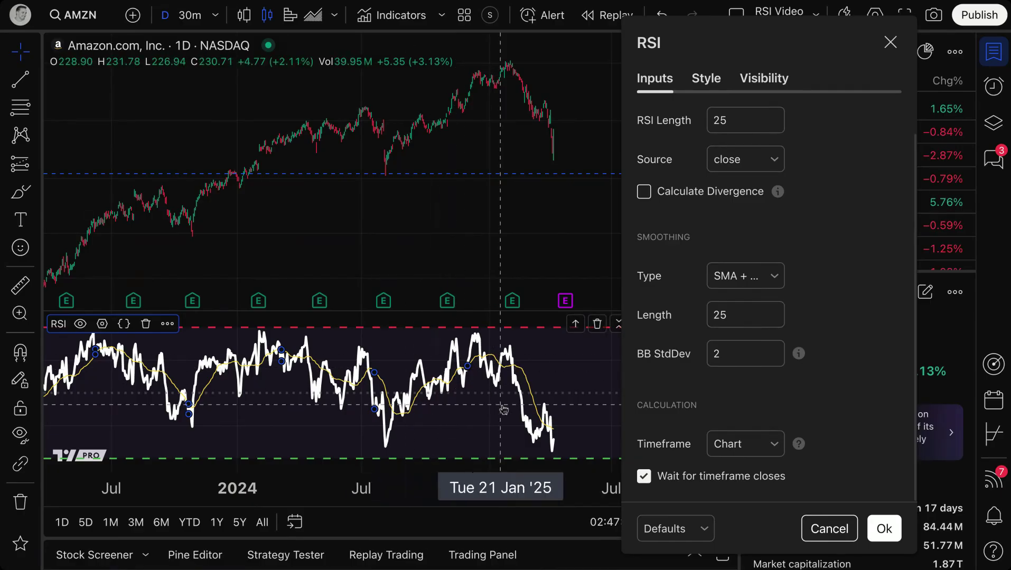
{"action": "left_click", "coordinate": [708, 80]}
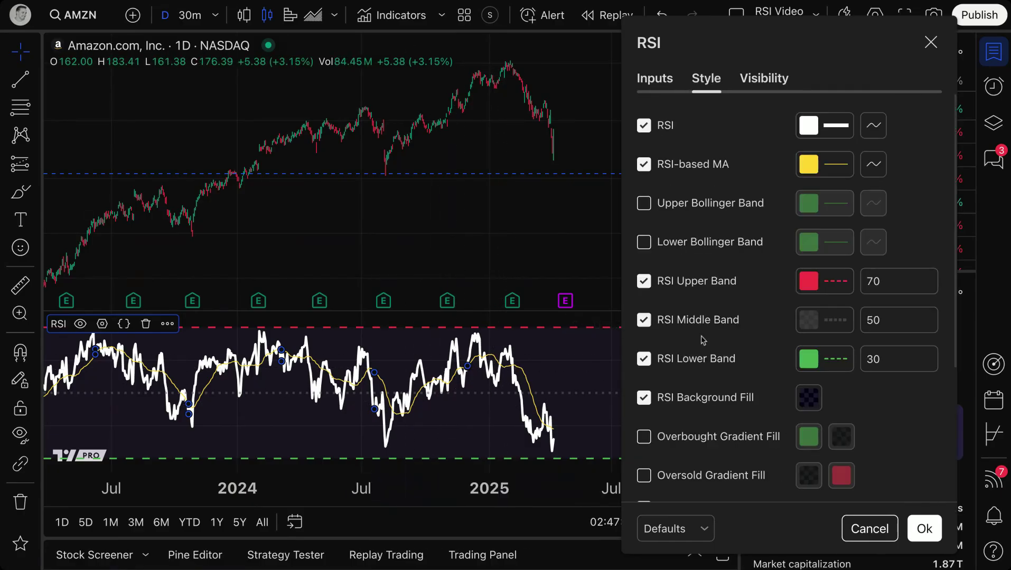
{"action": "left_click", "coordinate": [808, 398]}
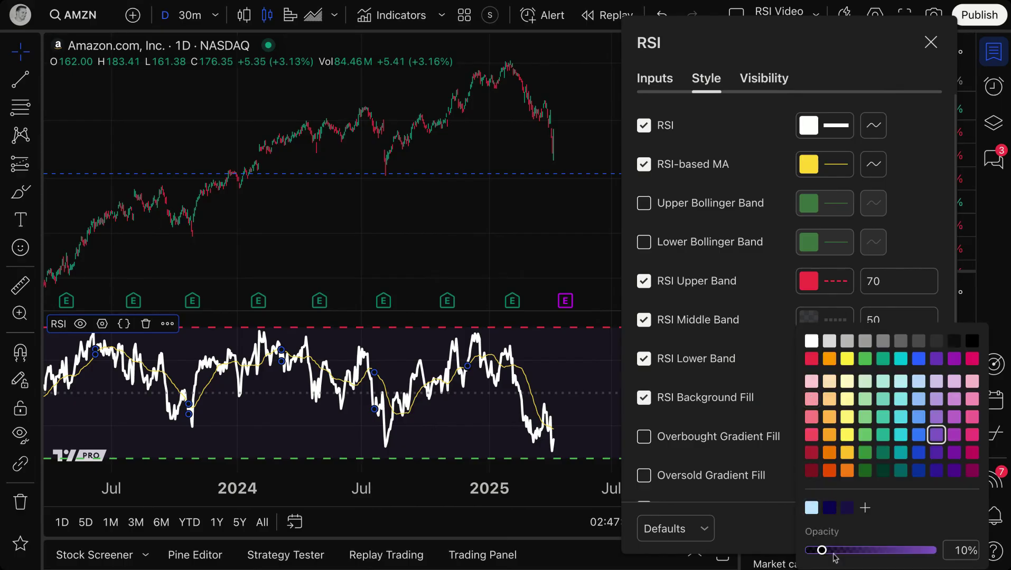
{"action": "left_click_drag", "start_coordinate": [823, 551], "coordinate": [856, 551]}
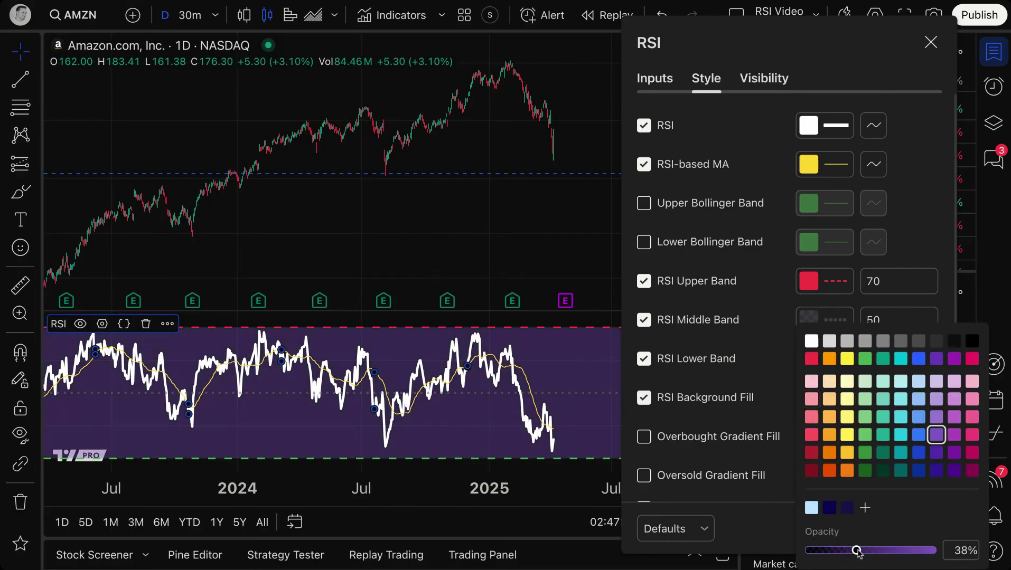
{"action": "left_click", "coordinate": [936, 453]}
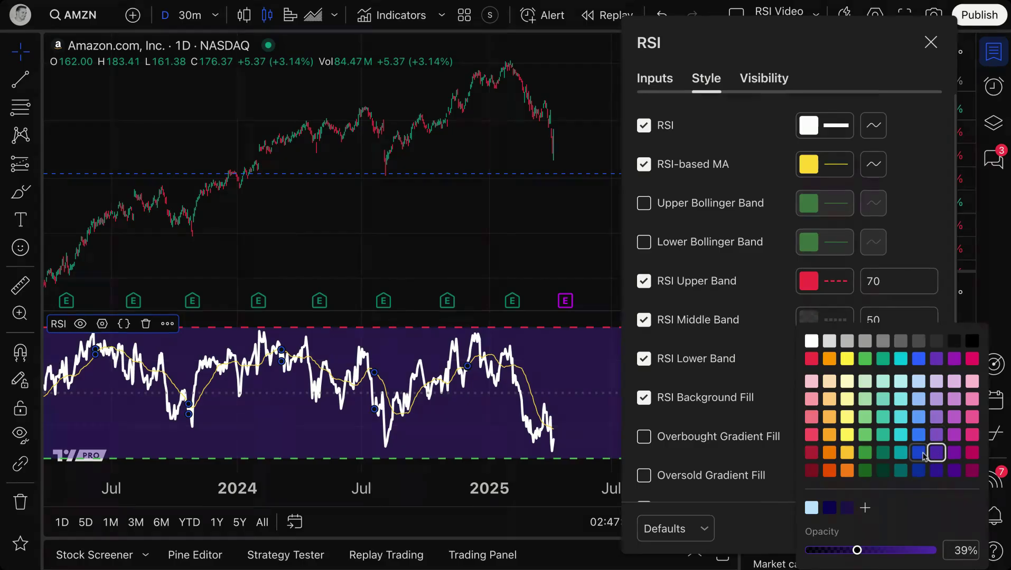
{"action": "left_click", "coordinate": [920, 452]}
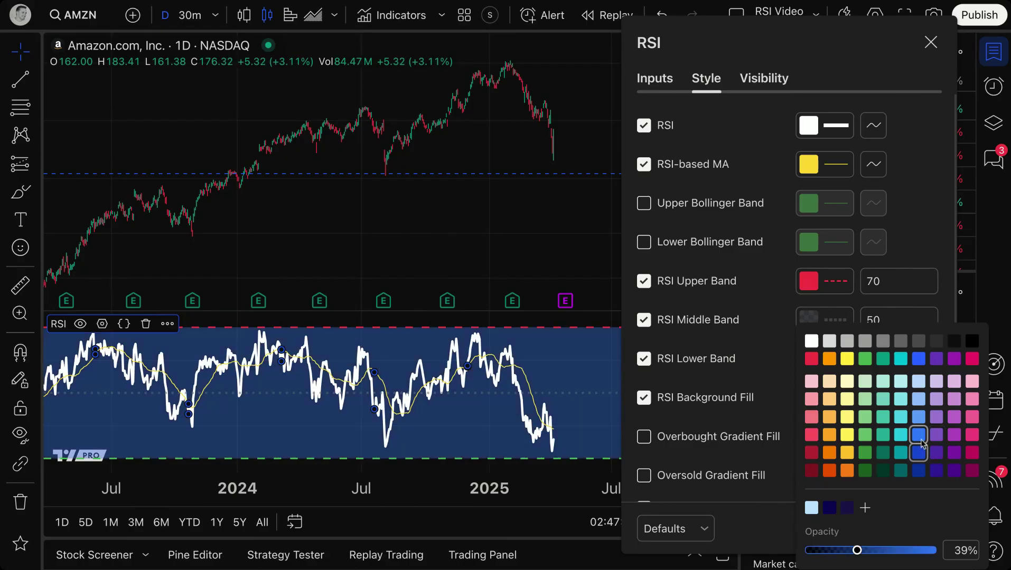
{"action": "left_click", "coordinate": [920, 452]}
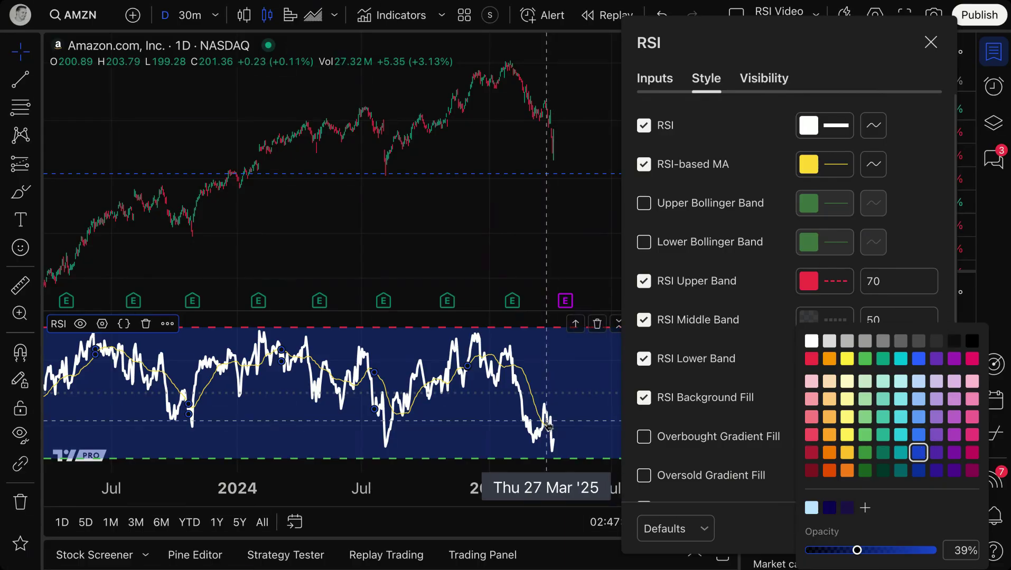
{"action": "left_click", "coordinate": [742, 405]}
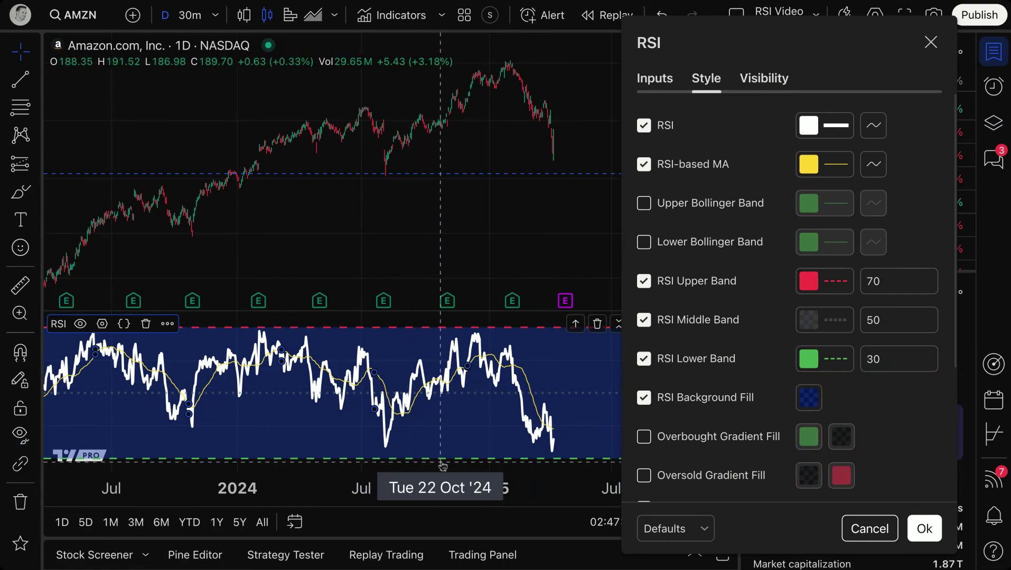
Turn on the Overbought Gradient Fill in place of the RSI Background Fill and view the gradient's first color options
{"action": "scroll", "coordinate": [713, 393], "scroll_direction": "down", "scroll_amount": 2}
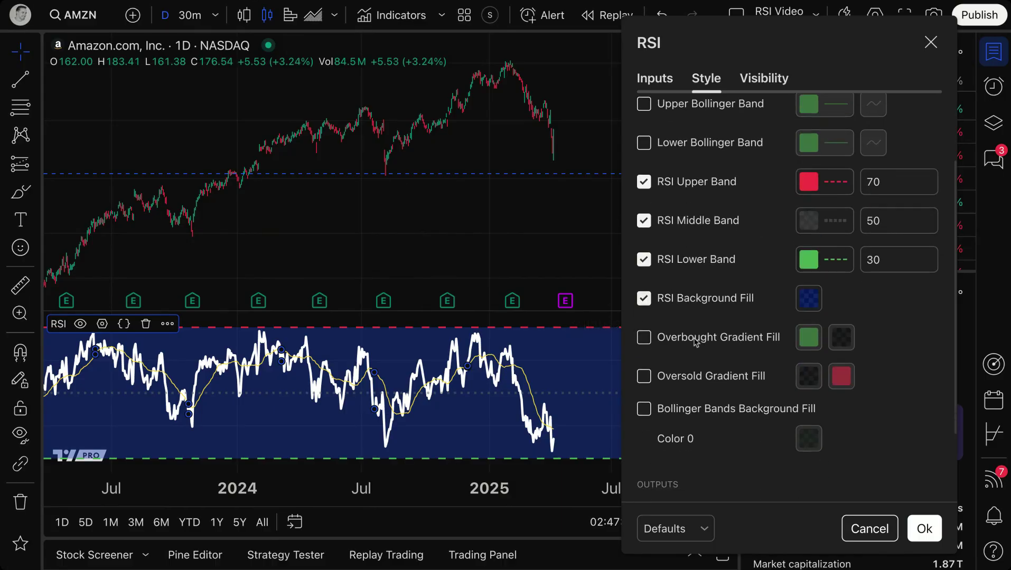
{"action": "left_click", "coordinate": [696, 342]}
{"action": "left_click", "coordinate": [697, 342]}
{"action": "left_click", "coordinate": [697, 342]}
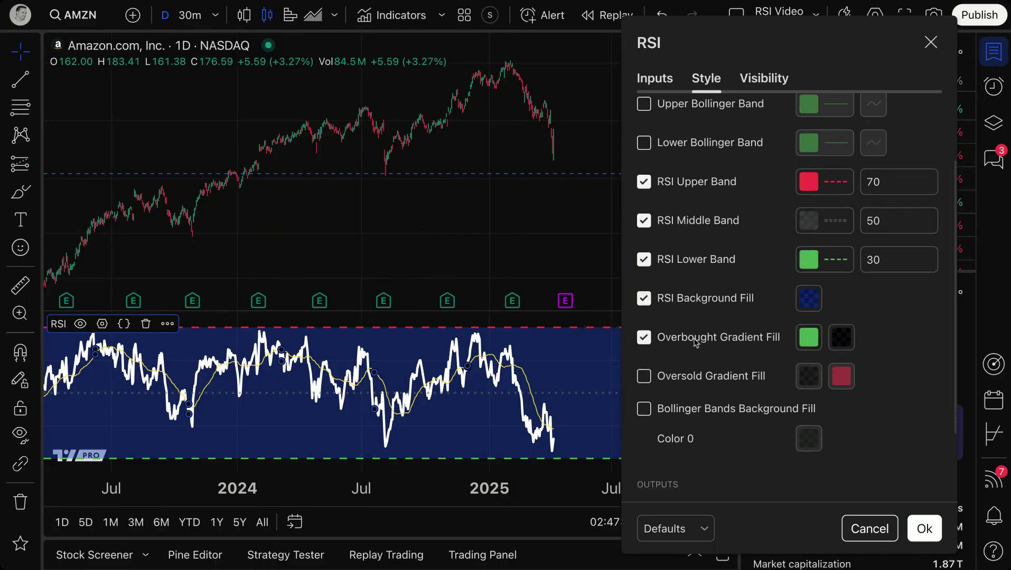
{"action": "left_click", "coordinate": [694, 302]}
{"action": "left_click", "coordinate": [812, 342]}
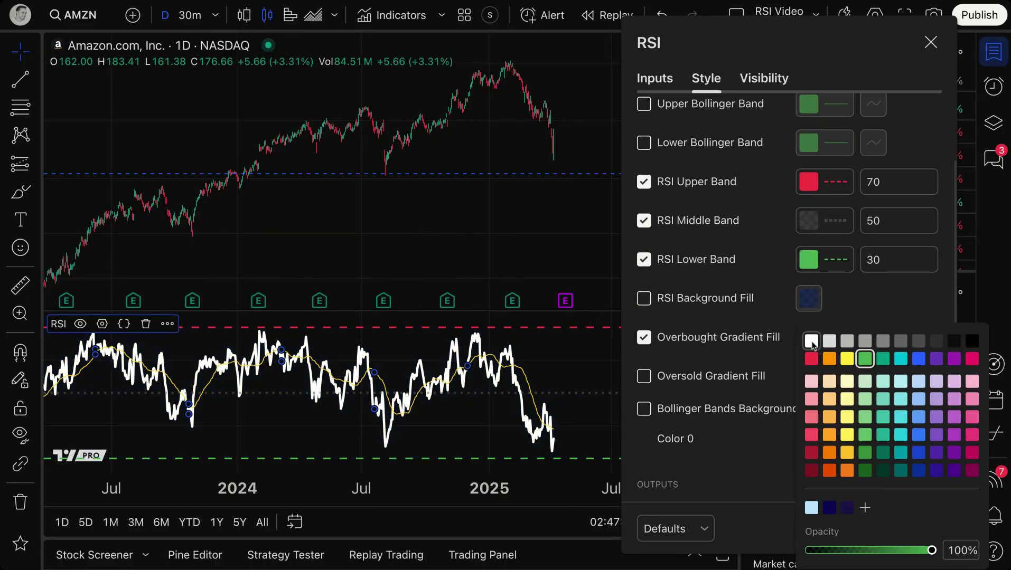
{"action": "left_click", "coordinate": [845, 307]}
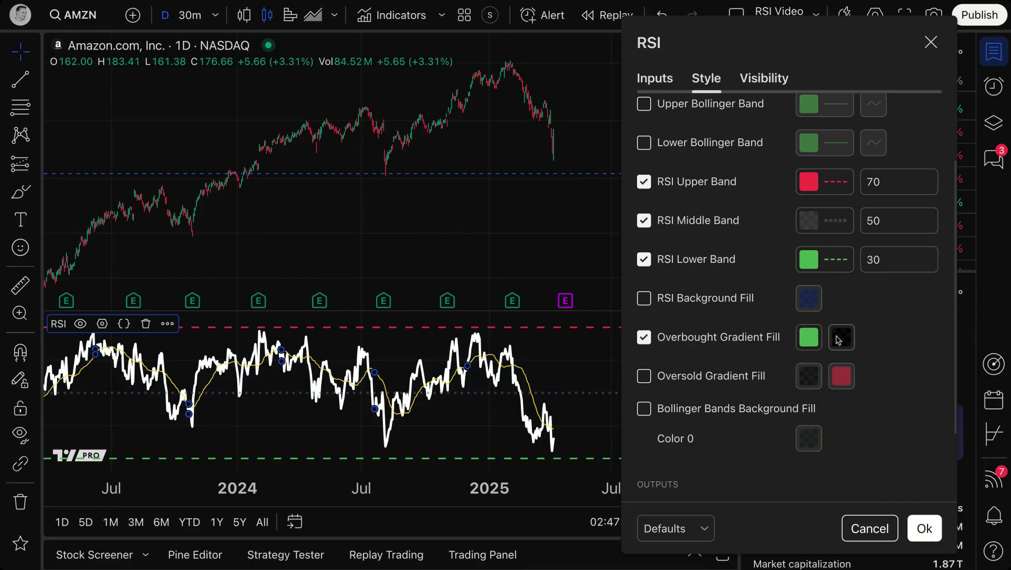
Turn on the Oversold Gradient Fill and raise the opacity of its red first color to 34%
{"action": "left_click", "coordinate": [744, 379]}
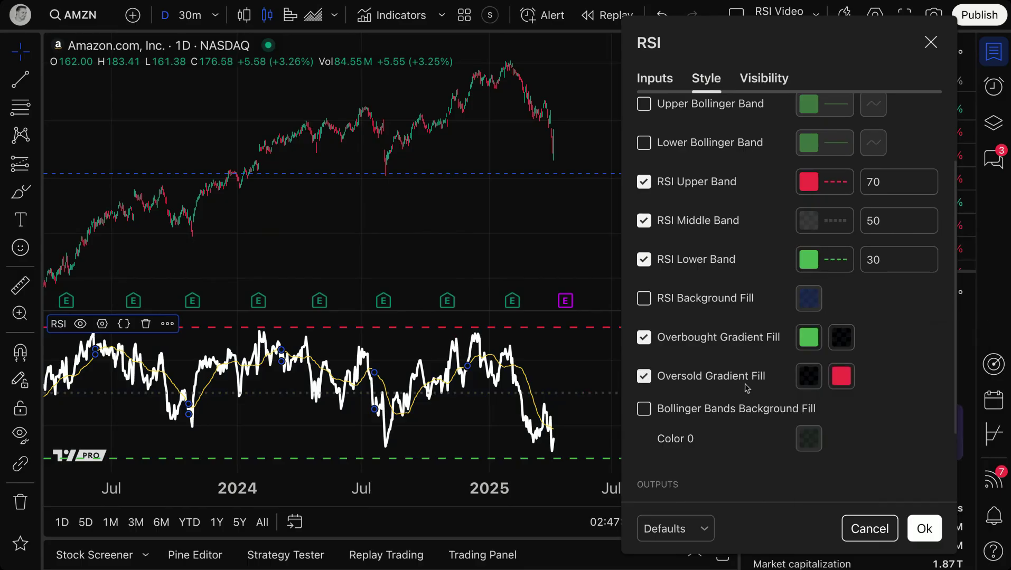
{"action": "left_click", "coordinate": [733, 408]}
{"action": "left_click", "coordinate": [733, 408]}
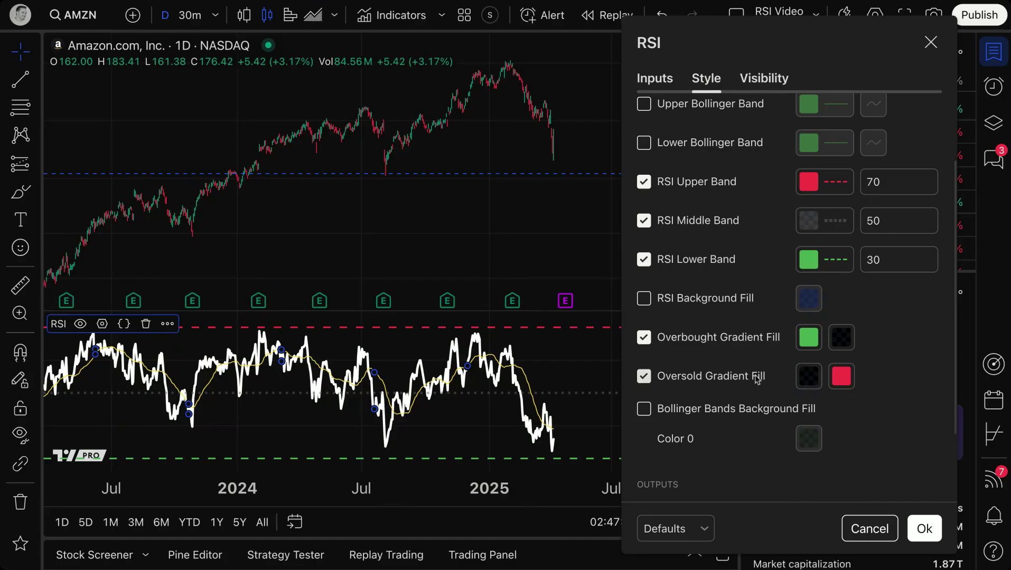
{"action": "left_click", "coordinate": [809, 376]}
{"action": "left_click", "coordinate": [816, 552]}
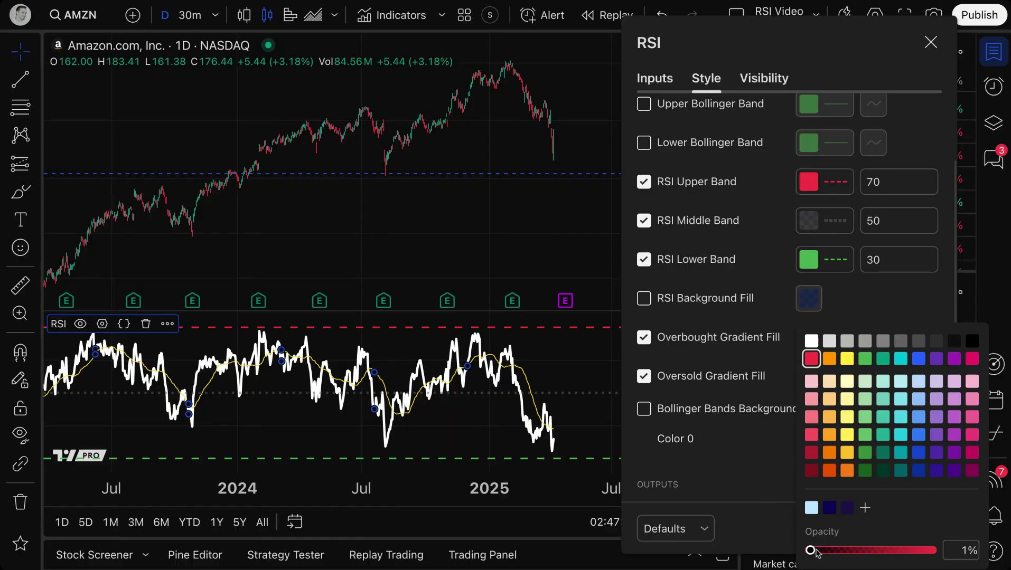
{"action": "left_click_drag", "start_coordinate": [816, 552], "coordinate": [852, 551]}
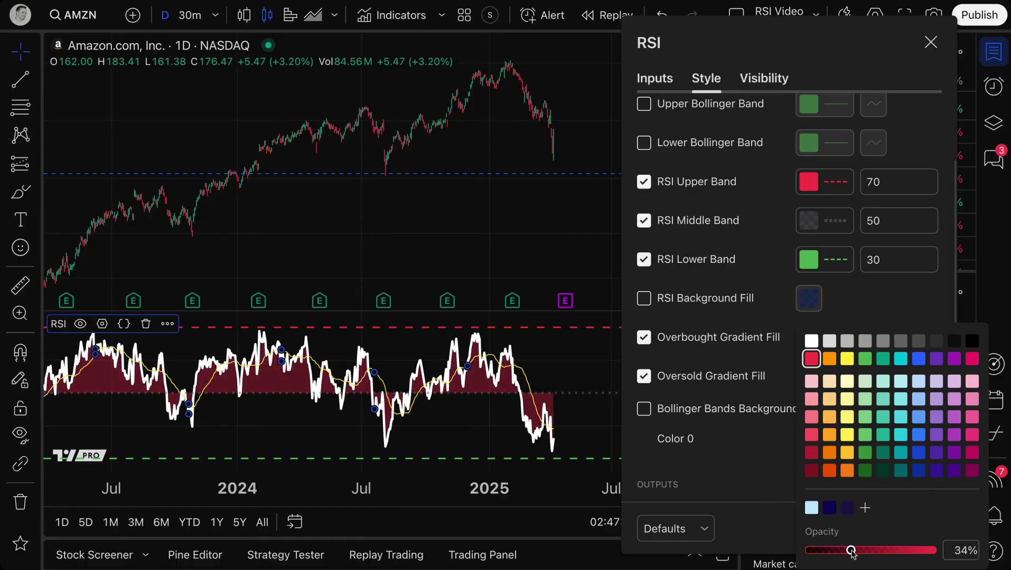
{"action": "left_click", "coordinate": [868, 308]}
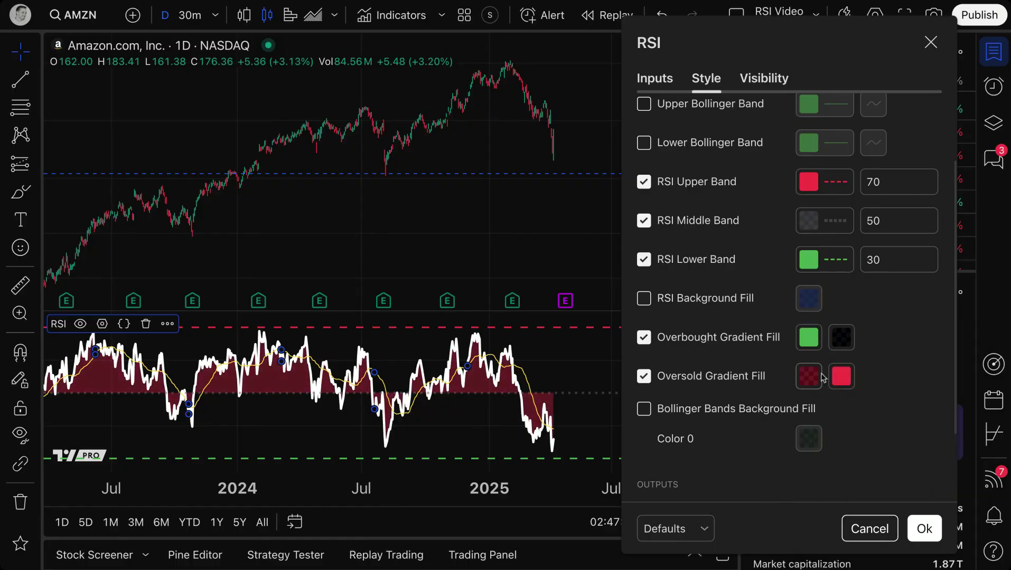
View the color options of both Overbought Gradient Fill colors and of the Oversold Gradient Fill's second color
{"action": "left_click", "coordinate": [814, 341]}
{"action": "left_click", "coordinate": [894, 295]}
{"action": "left_click", "coordinate": [841, 338]}
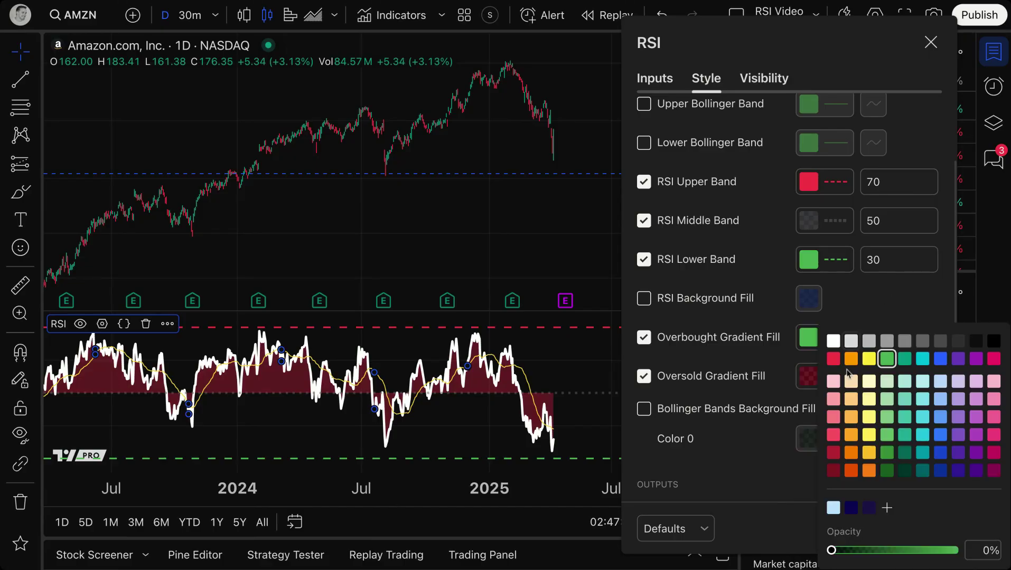
{"action": "mouse_move", "coordinate": [839, 552]}
{"action": "left_mouse_down"}
{"action": "mouse_move", "coordinate": [890, 549]}
{"action": "mouse_move", "coordinate": [836, 552]}
{"action": "left_mouse_up"}
{"action": "left_click", "coordinate": [886, 312]}
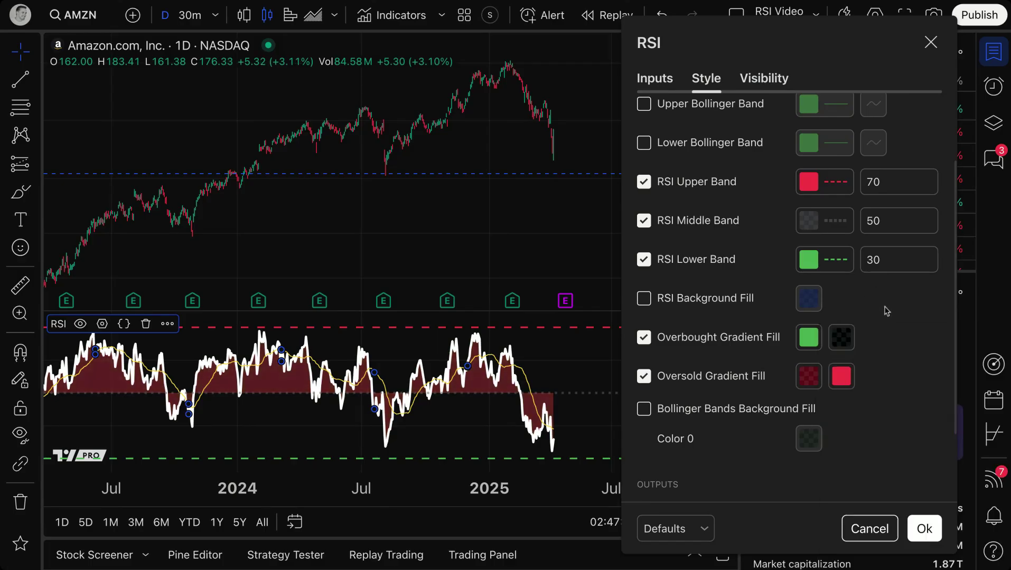
{"action": "left_click", "coordinate": [840, 388]}
{"action": "left_click", "coordinate": [867, 321]}
Set the opacity of the Oversold Gradient Fill's first color to 32%
{"action": "left_click", "coordinate": [810, 378]}
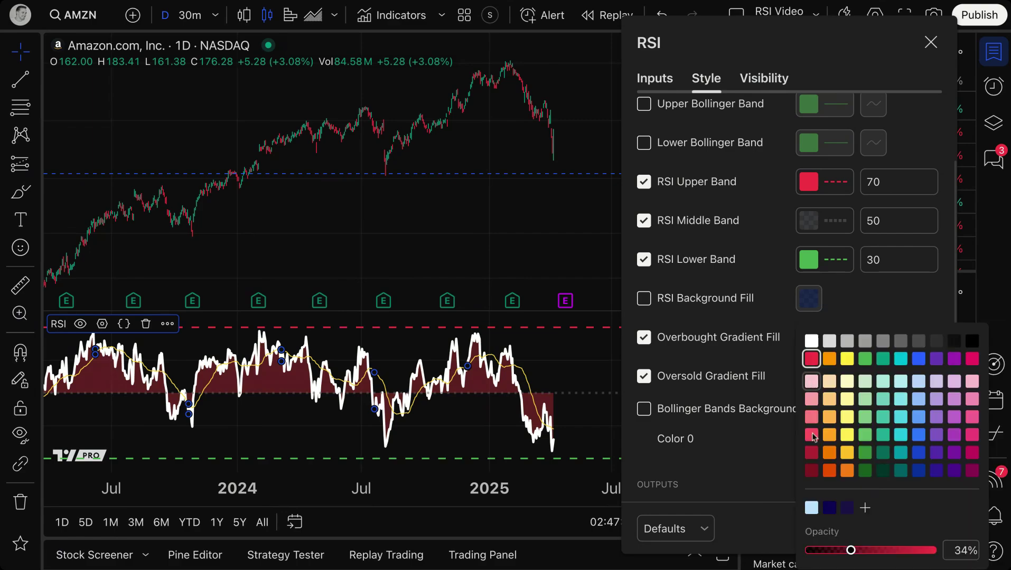
{"action": "mouse_move", "coordinate": [847, 552]}
{"action": "left_mouse_down"}
{"action": "mouse_move", "coordinate": [810, 552]}
{"action": "mouse_move", "coordinate": [884, 559]}
{"action": "mouse_move", "coordinate": [848, 558]}
{"action": "left_mouse_up"}
{"action": "left_click", "coordinate": [869, 309]}
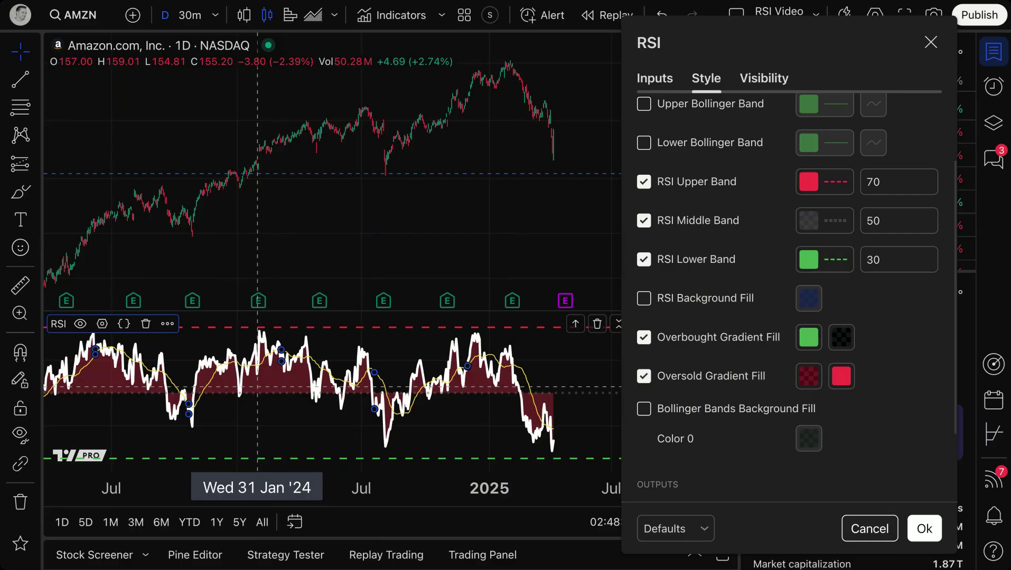
Try green shades for the Oversold Gradient Fill's first color, settle on blue and check the fill over a longer period
{"action": "left_click", "coordinate": [809, 376]}
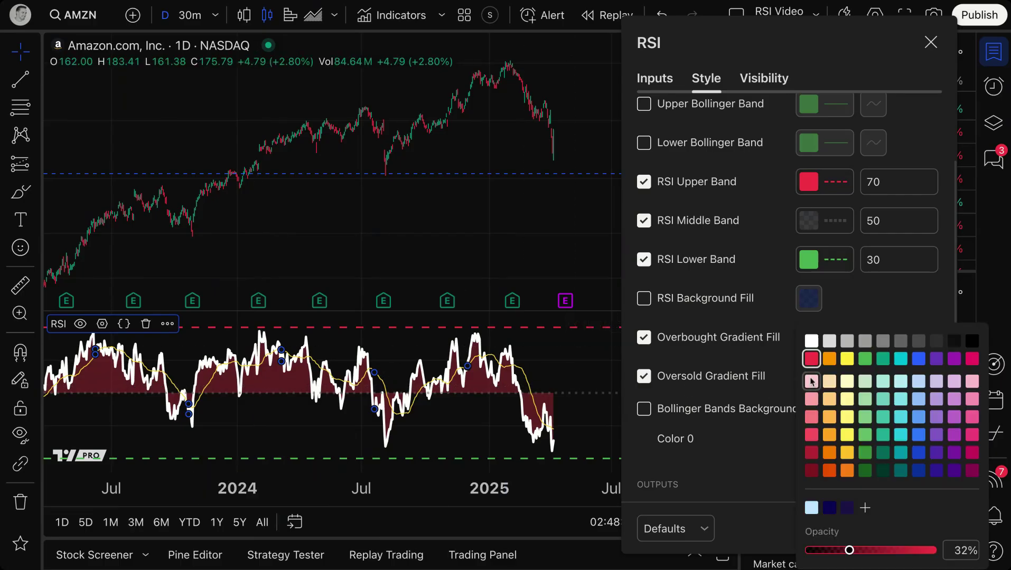
{"action": "left_click", "coordinate": [918, 359]}
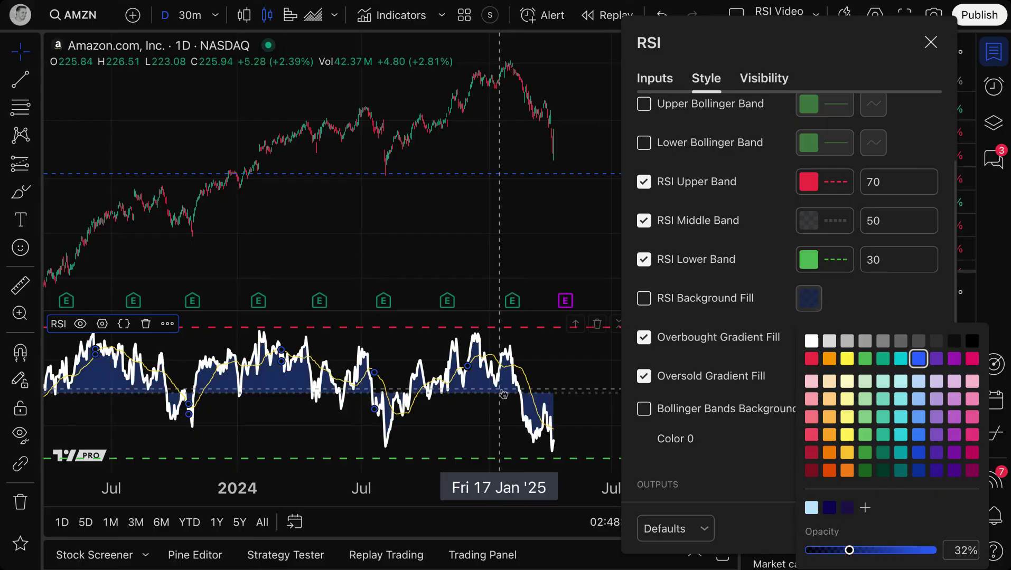
{"action": "left_click", "coordinate": [864, 359]}
{"action": "left_click", "coordinate": [883, 359]}
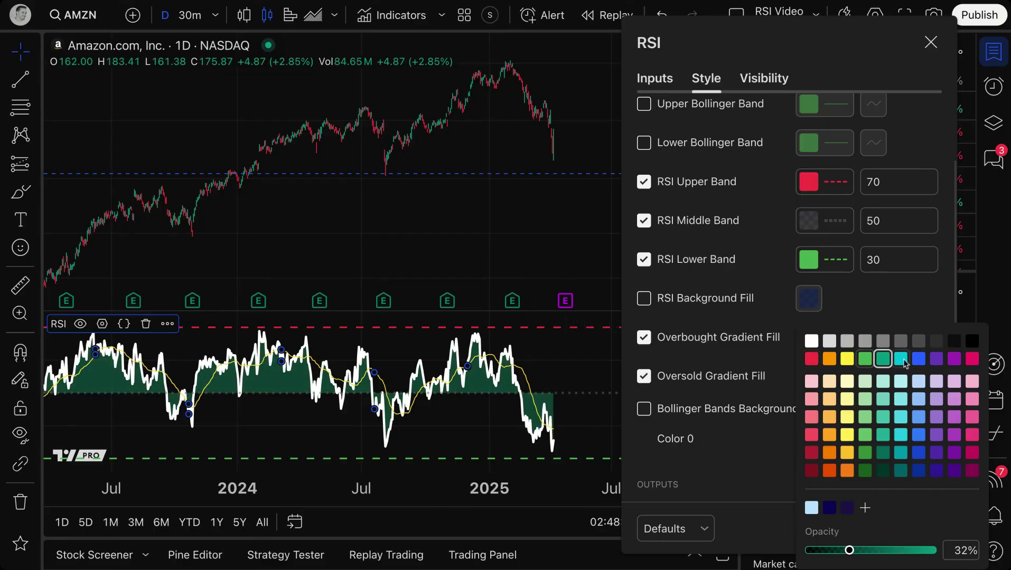
{"action": "left_click", "coordinate": [917, 361]}
{"action": "scroll", "coordinate": [914, 312], "scroll_direction": "up", "scroll_amount": 2}
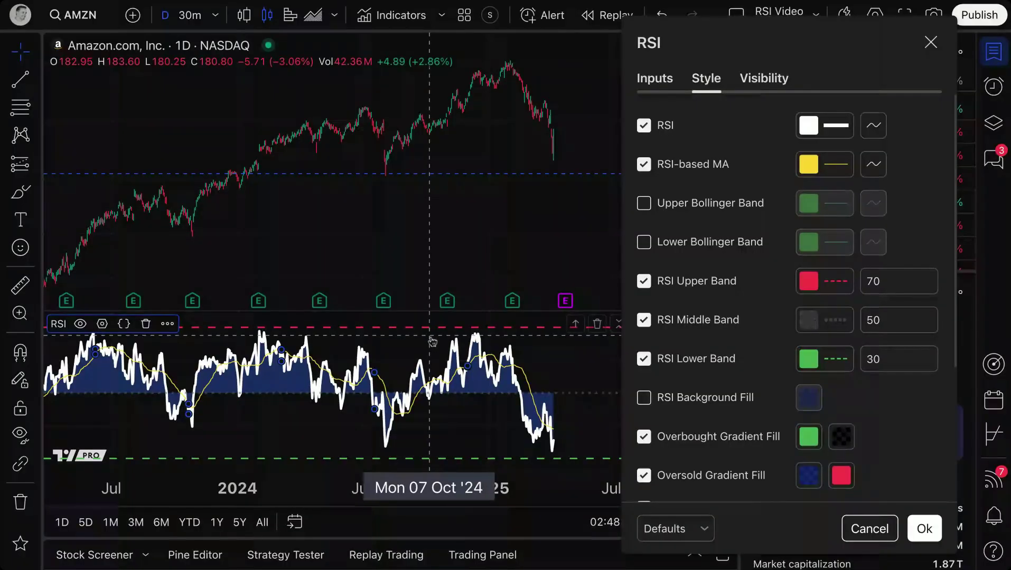
{"action": "scroll", "coordinate": [399, 374], "scroll_direction": "down", "scroll_amount": 5}
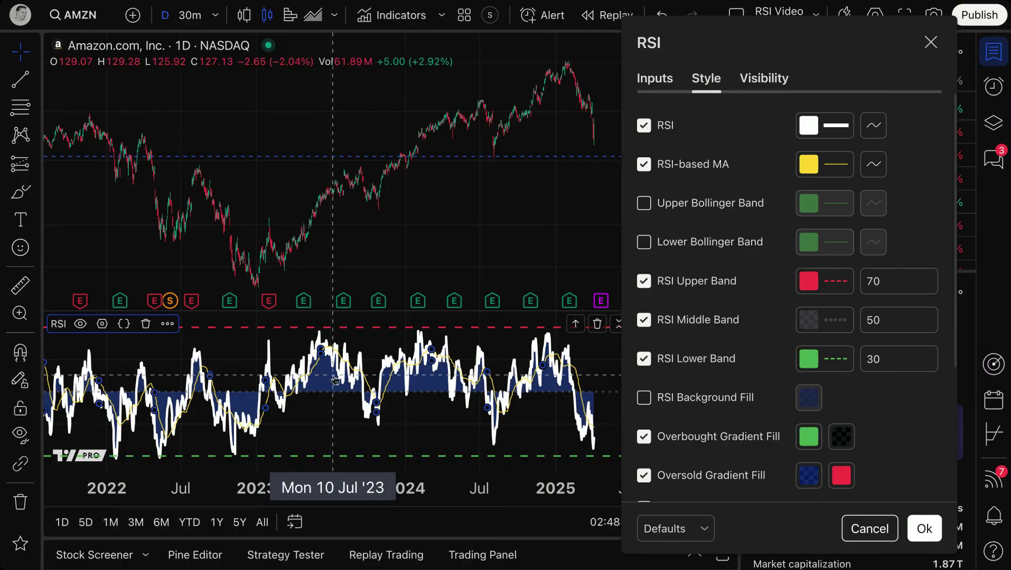
Turn off the Oversold and Overbought Gradient Fills and apply the RSI settings
{"action": "left_click", "coordinate": [694, 476]}
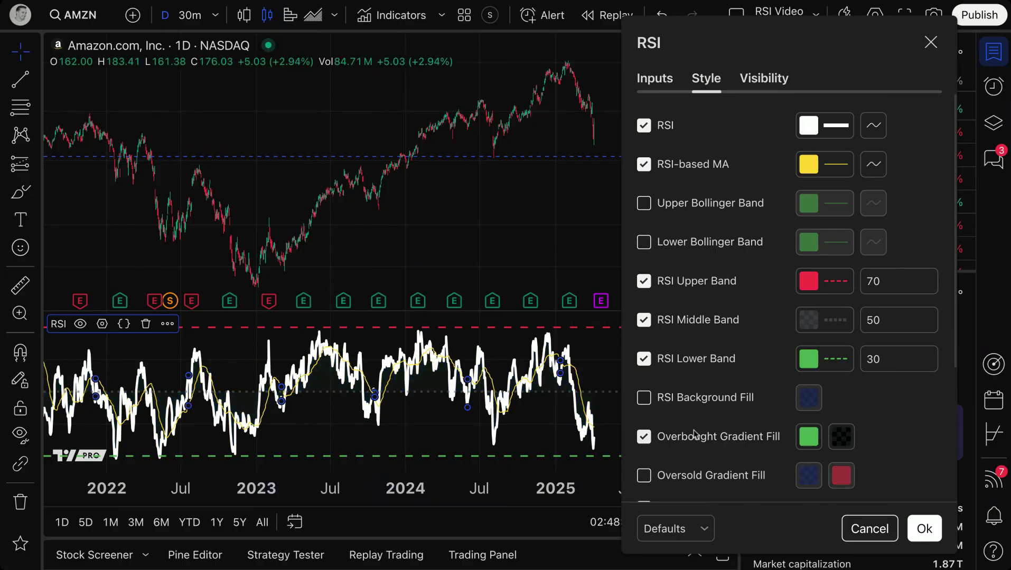
{"action": "left_click", "coordinate": [691, 446]}
{"action": "scroll", "coordinate": [433, 401], "scroll_direction": "down", "scroll_amount": 3}
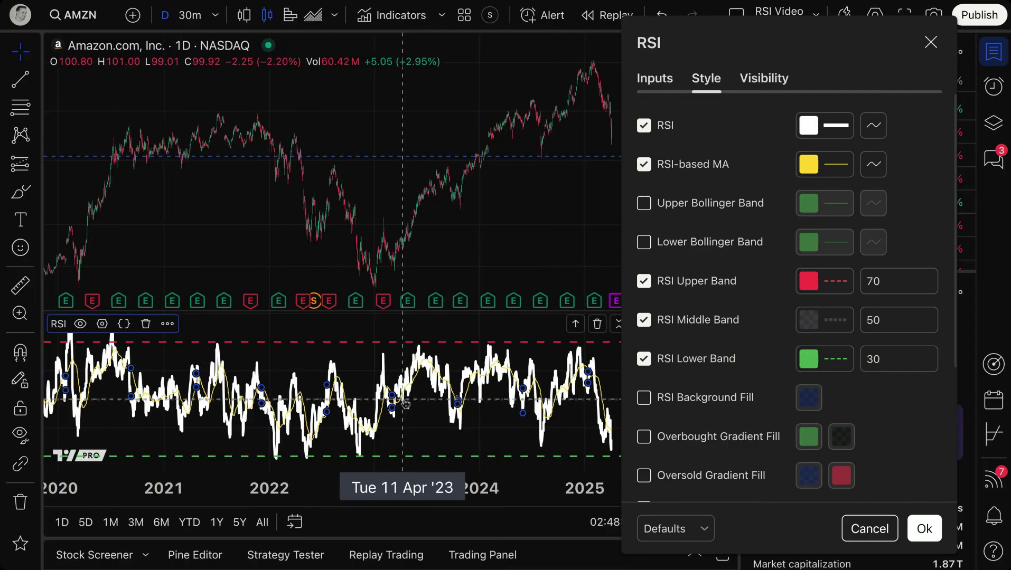
{"action": "scroll", "coordinate": [416, 403], "scroll_direction": "up", "scroll_amount": 4}
{"action": "scroll", "coordinate": [416, 403], "scroll_direction": "up", "scroll_amount": 2}
{"action": "left_click", "coordinate": [654, 88]}
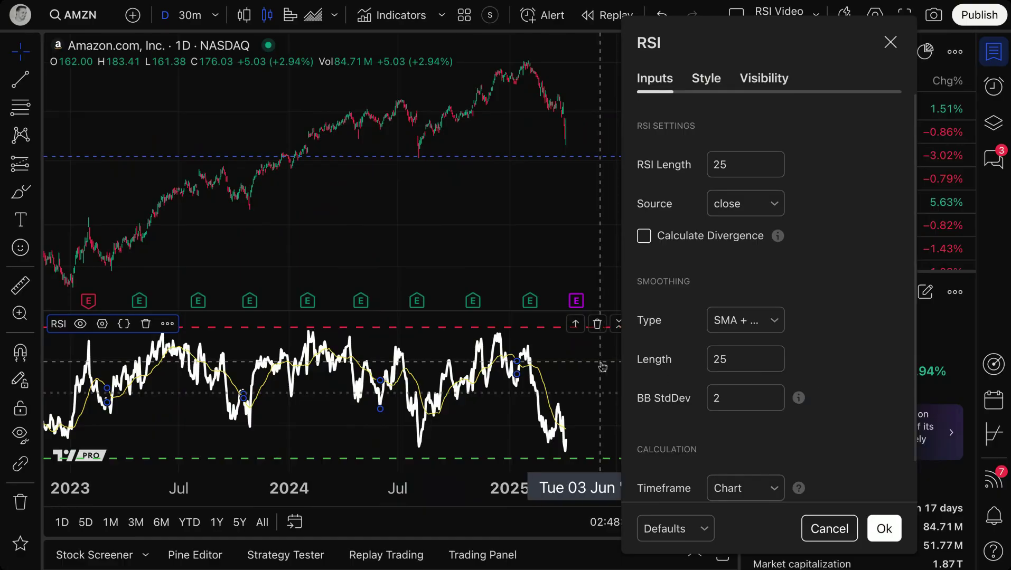
{"action": "left_click", "coordinate": [883, 528]}
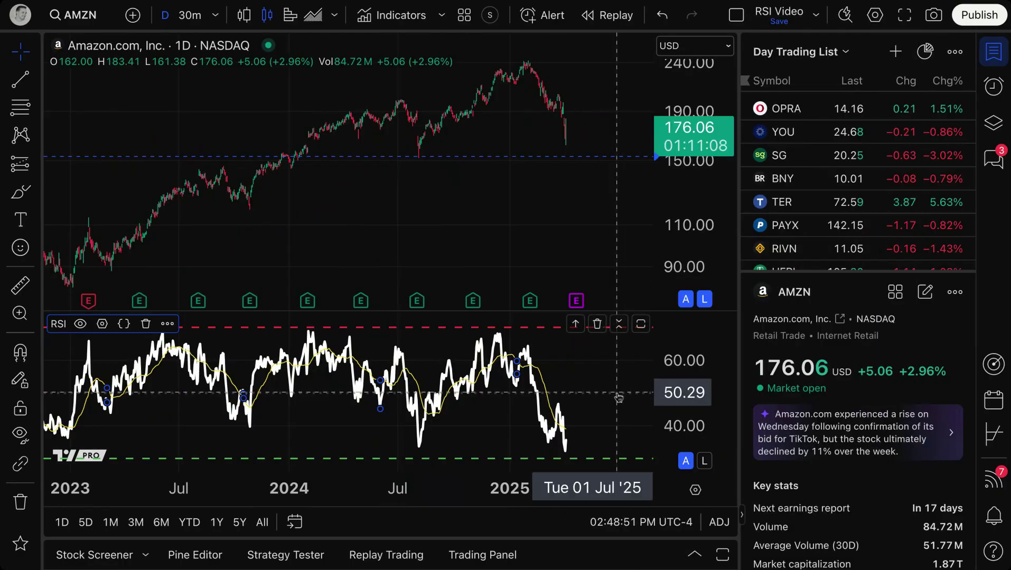
Review the recent AMZN price action and RSI, and switch the chart to BTCUSD
{"action": "scroll", "coordinate": [475, 206], "scroll_direction": "up", "scroll_amount": 5}
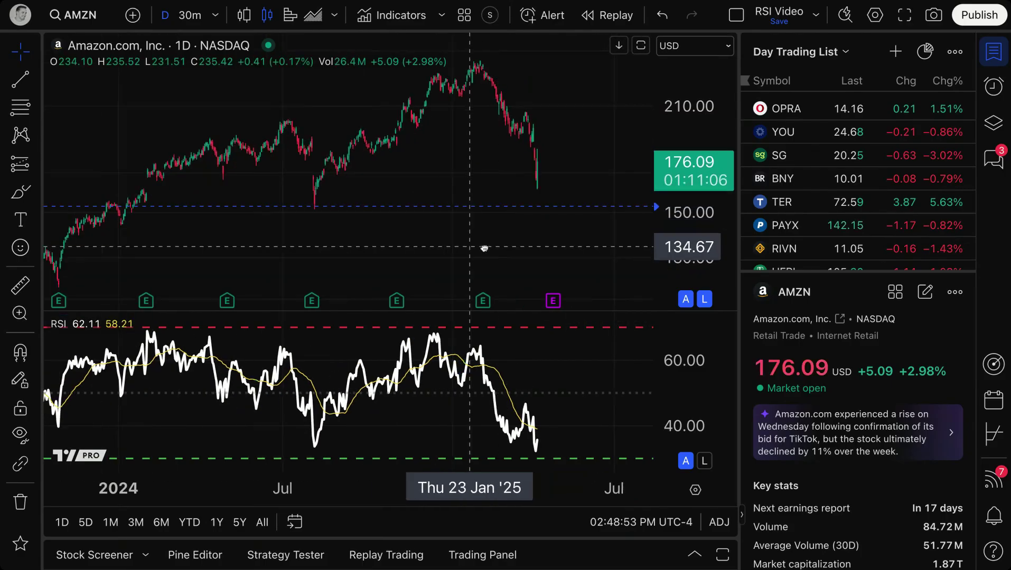
{"action": "scroll", "coordinate": [529, 243], "scroll_direction": "up", "scroll_amount": 3}
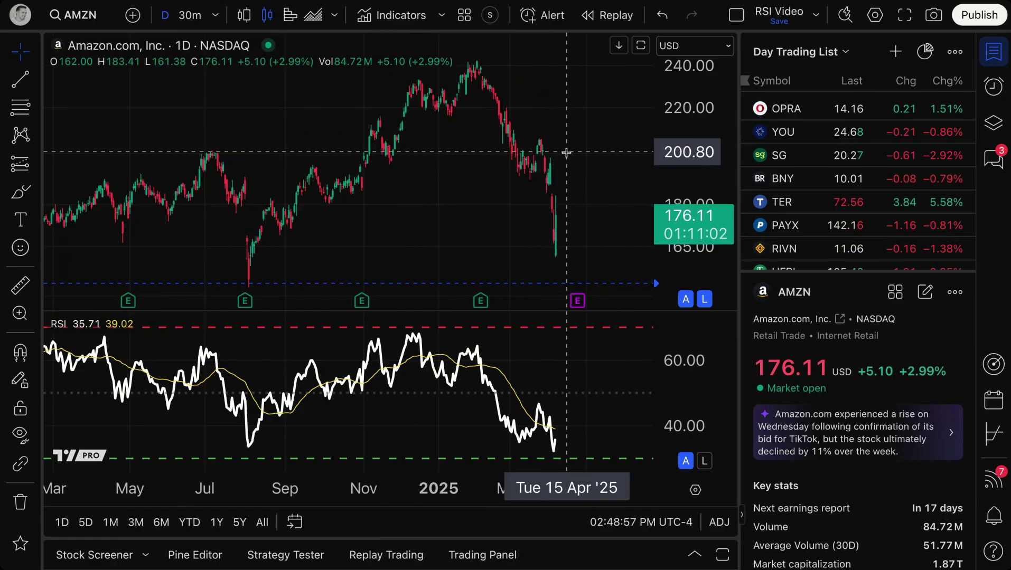
{"action": "scroll", "coordinate": [400, 232], "scroll_direction": "down", "scroll_amount": 5}
{"action": "left_click", "coordinate": [69, 9]}
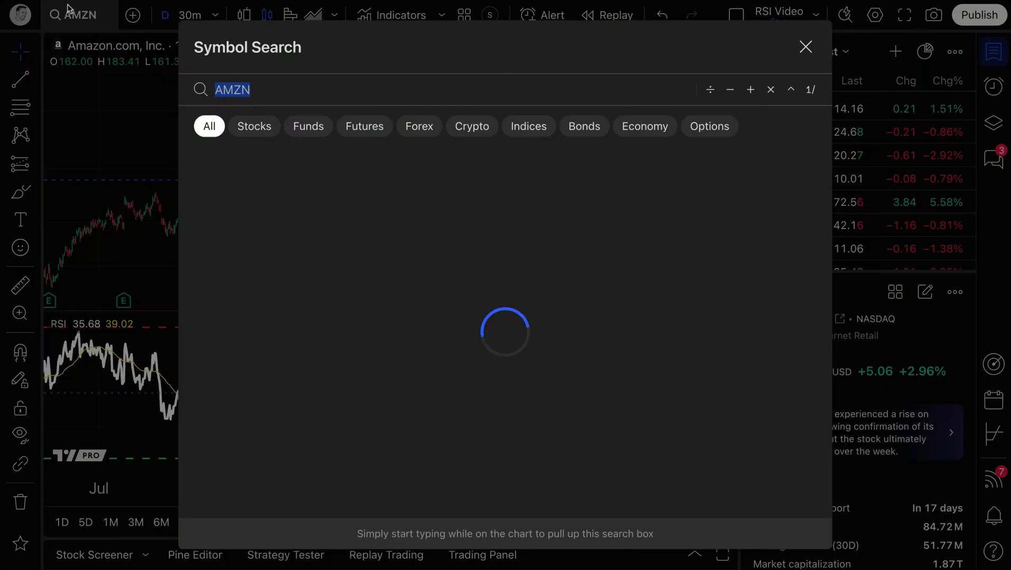
{"action": "type", "text": "BTCUSD"}
{"action": "key", "text": "Return"}
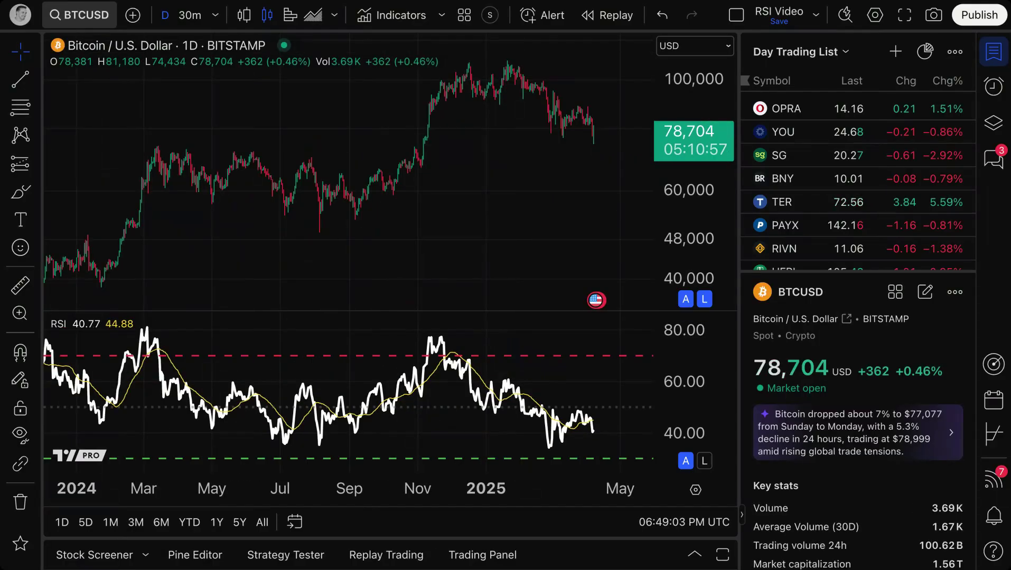
View the RSI on AAPL, and switch the chart to the COMEX Gold Futures
{"action": "left_click", "coordinate": [85, 20]}
{"action": "type", "text": "AAPL"}
{"action": "key", "text": "Return"}
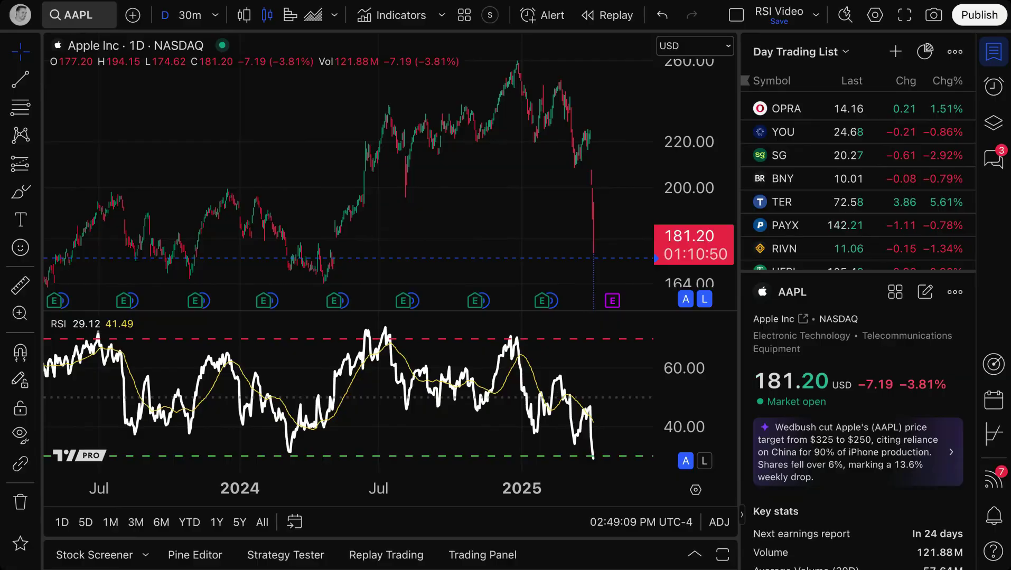
{"action": "left_click", "coordinate": [80, 15]}
{"action": "type", "text": "GC"}
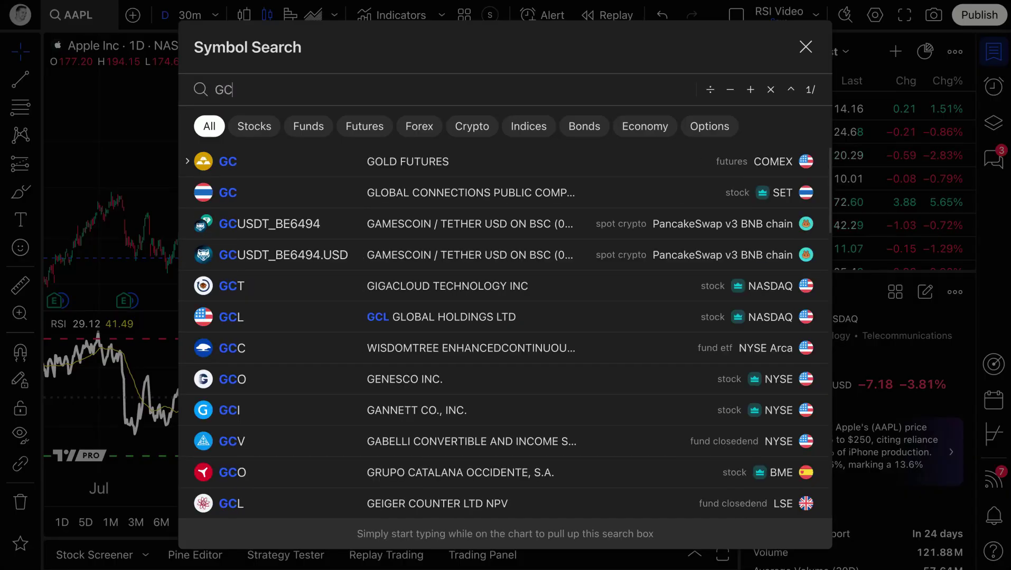
{"action": "left_click", "coordinate": [255, 161]}
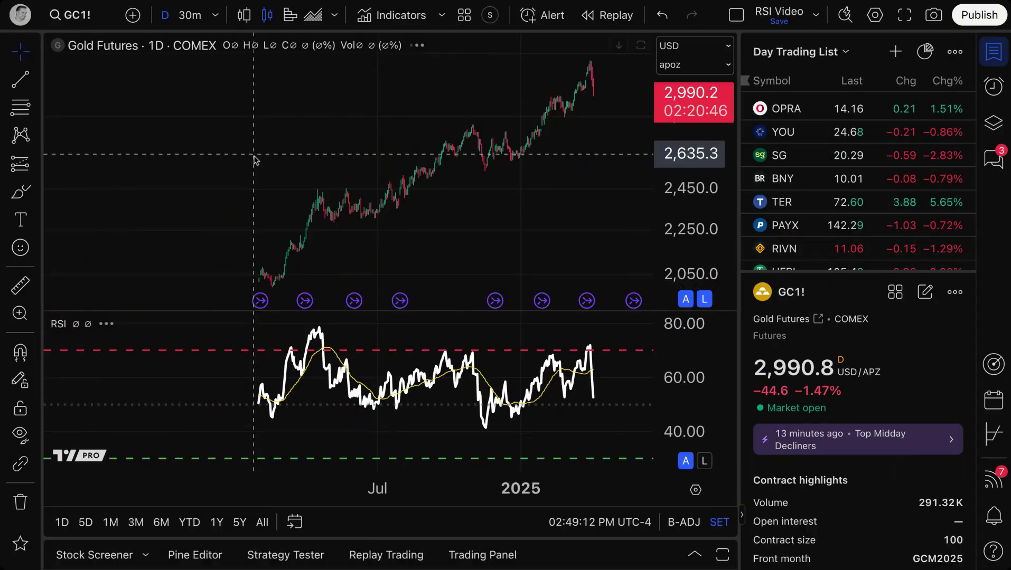
Switch the chart to the TVC U.S. Dollar Currency Index (DXY) and examine its RSI swings between the bands
{"action": "left_click", "coordinate": [93, 21]}
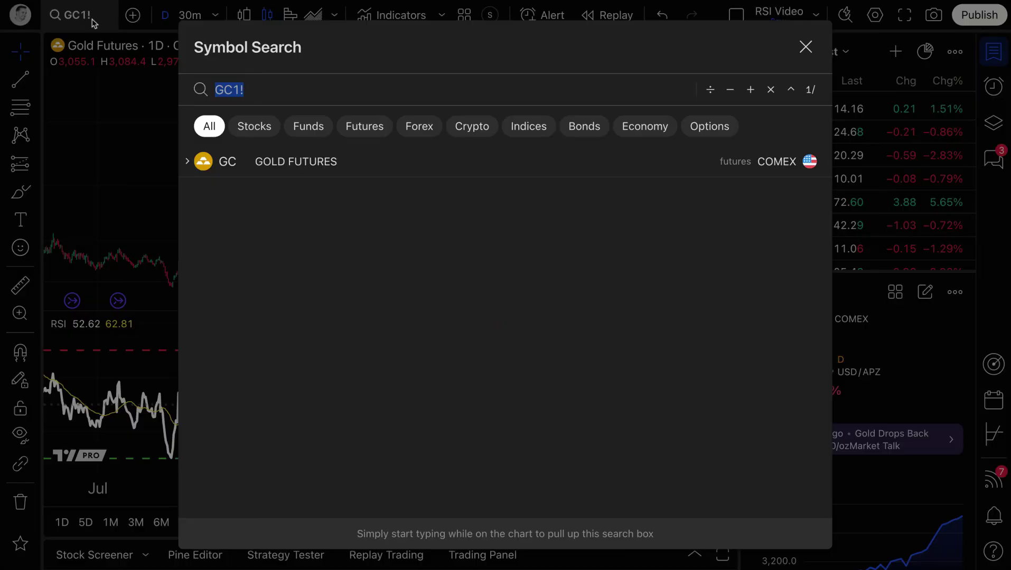
{"action": "type", "text": "DXTY"}
{"action": "key", "text": "BackSpace"}
{"action": "key", "text": "BackSpace"}
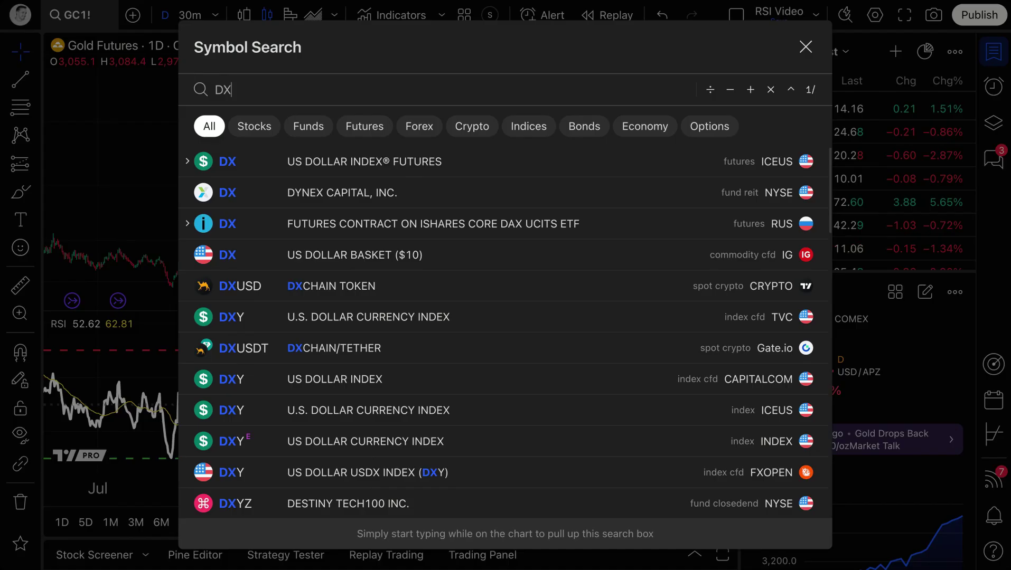
{"action": "type", "text": "Y"}
{"action": "left_click", "coordinate": [420, 169]}
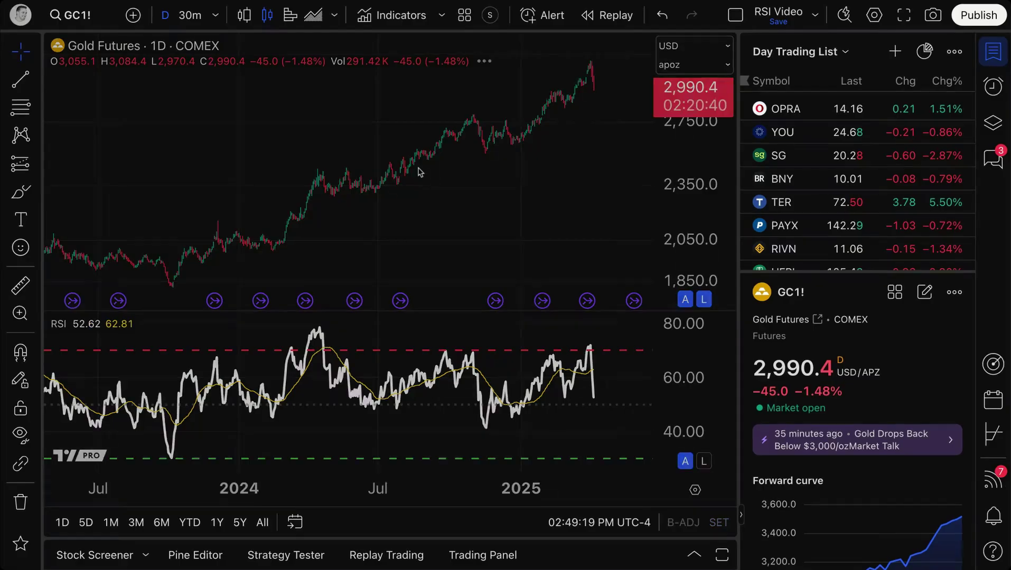
{"action": "scroll", "coordinate": [463, 164], "scroll_direction": "up", "scroll_amount": 3}
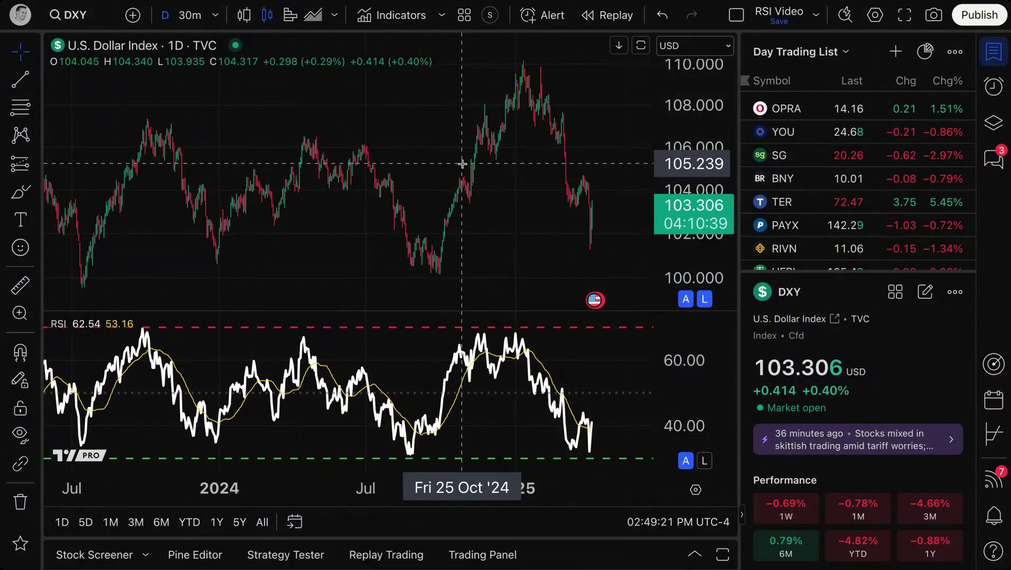
{"action": "scroll", "coordinate": [463, 164], "scroll_direction": "down", "scroll_amount": 6}
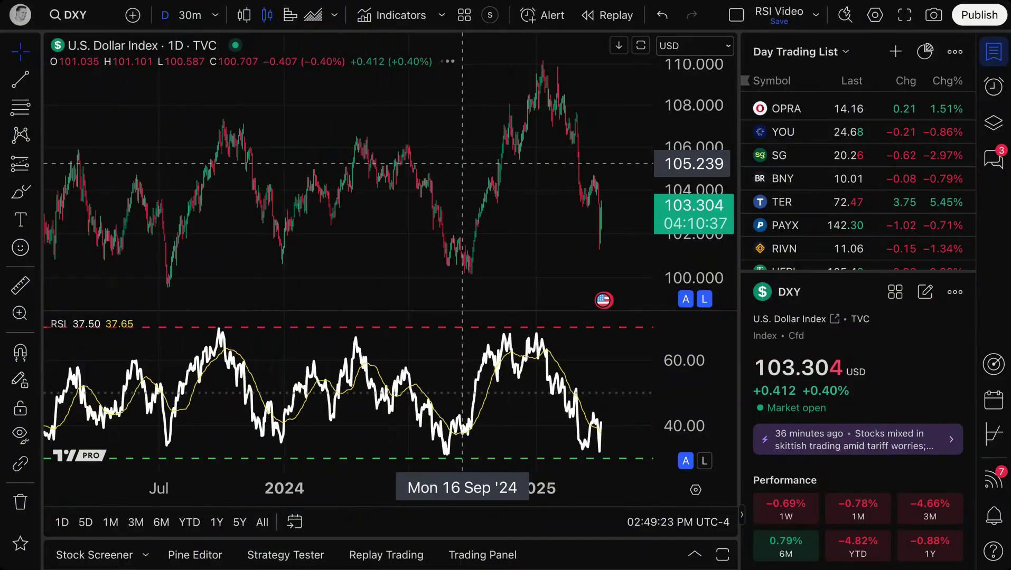
Return the chart to AAPL and examine its RSI from the latest candles back to 2020
{"action": "left_click", "coordinate": [82, 20]}
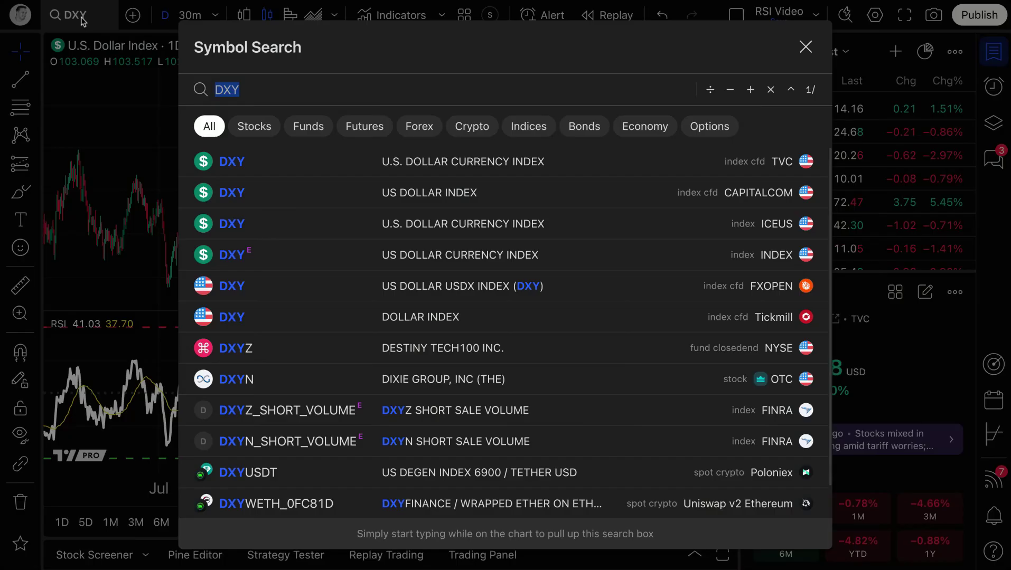
{"action": "type", "text": "AAPL"}
{"action": "key", "text": "Return"}
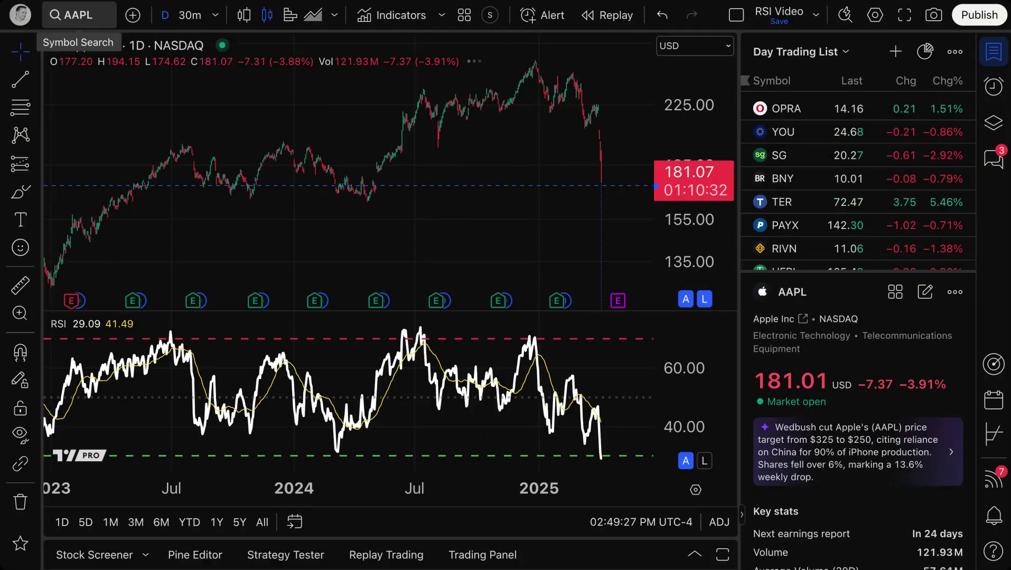
{"action": "scroll", "coordinate": [361, 206], "scroll_direction": "up", "scroll_amount": 5}
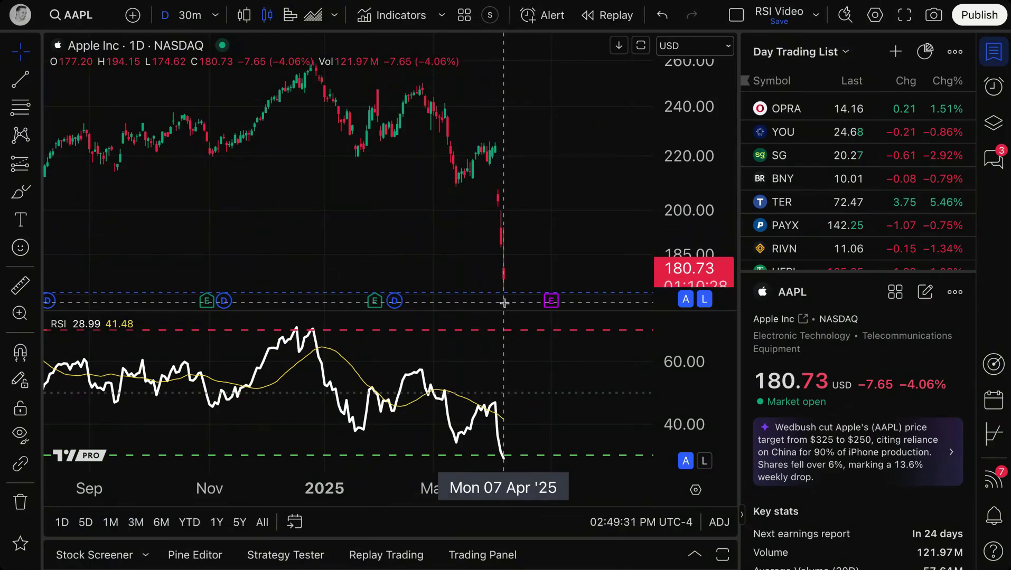
{"action": "scroll", "coordinate": [505, 303], "scroll_direction": "down", "scroll_amount": 8}
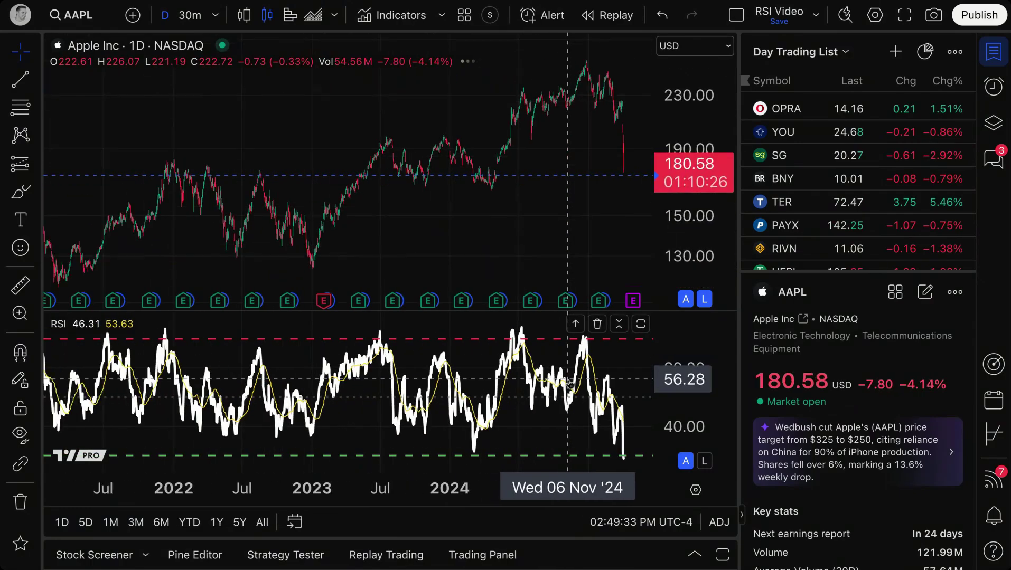
{"action": "scroll", "coordinate": [529, 328], "scroll_direction": "down", "scroll_amount": 3}
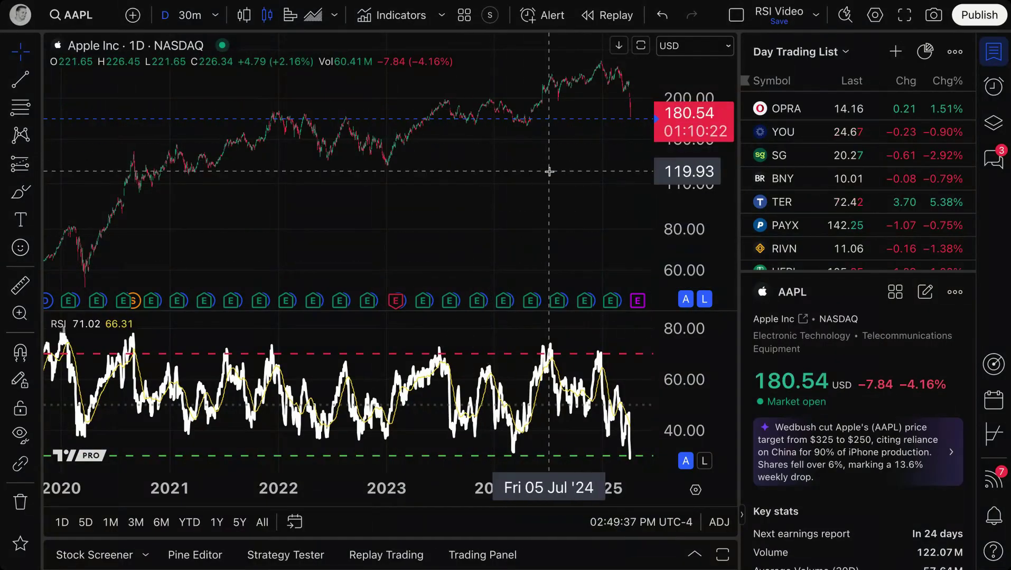
Circle the latest AAPL RSI low at the lower band with the brush
{"action": "left_click_drag", "start_coordinate": [550, 172], "coordinate": [508, 173]}
{"action": "left_click", "coordinate": [21, 192]}
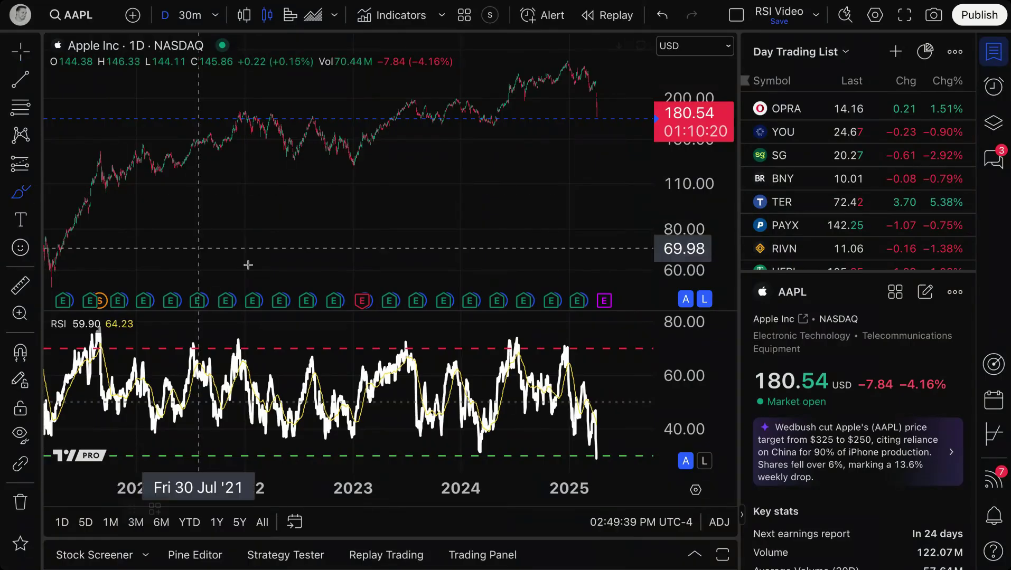
{"action": "left_click_drag", "start_coordinate": [602, 448], "coordinate": [601, 449]}
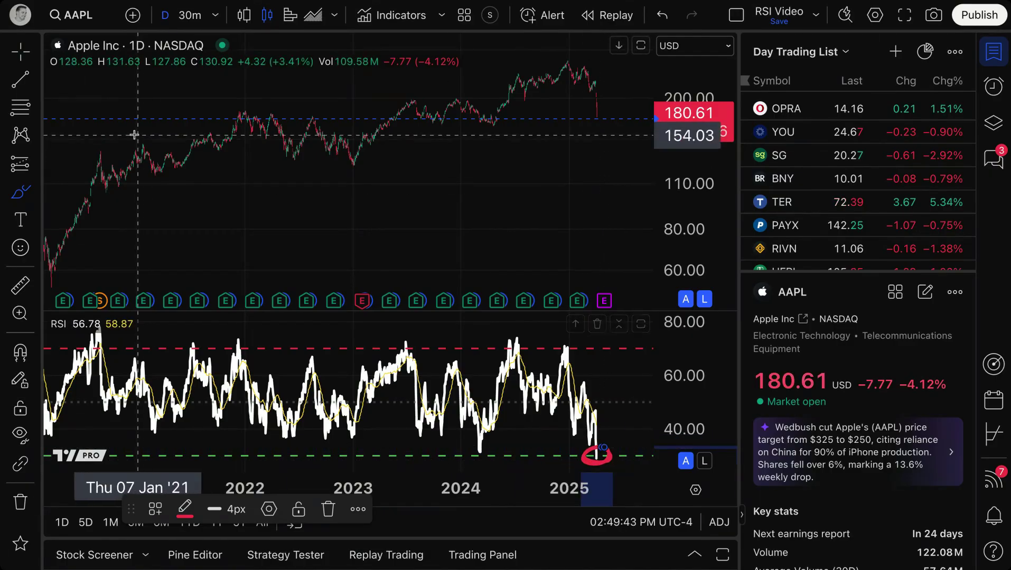
{"action": "left_click", "coordinate": [19, 53]}
Examine the earlier AAPL RSI history back to the December 2018 low near the lower band
{"action": "scroll", "coordinate": [452, 435], "scroll_direction": "down", "scroll_amount": 3}
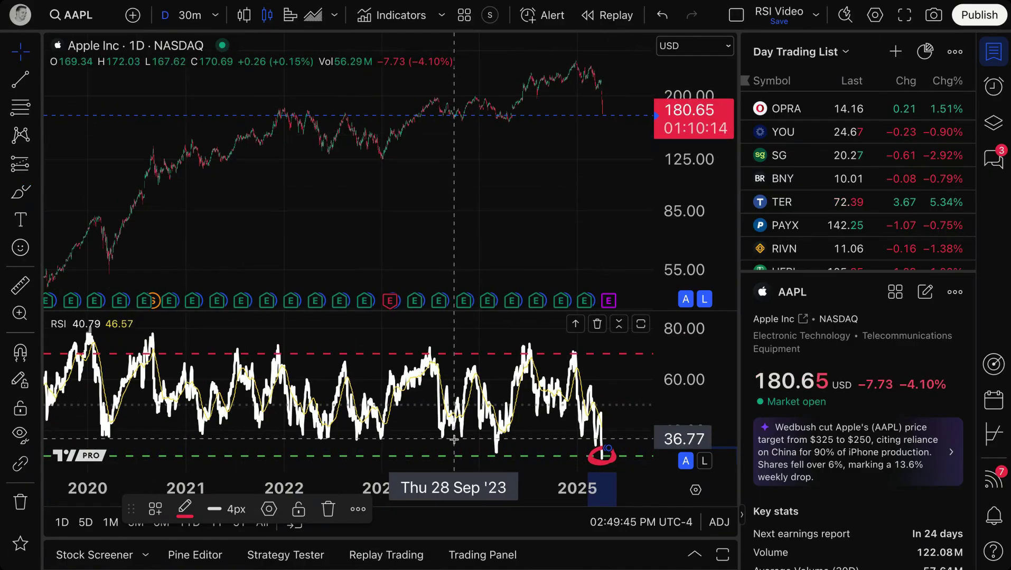
{"action": "left_click_drag", "start_coordinate": [153, 421], "coordinate": [374, 426]}
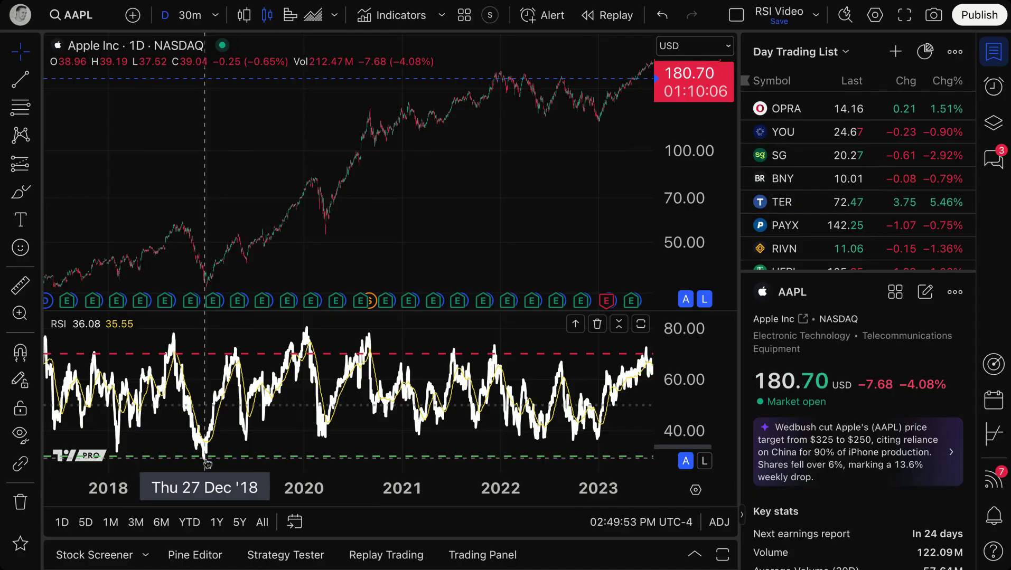
{"action": "scroll", "coordinate": [214, 232], "scroll_direction": "up", "scroll_amount": 5}
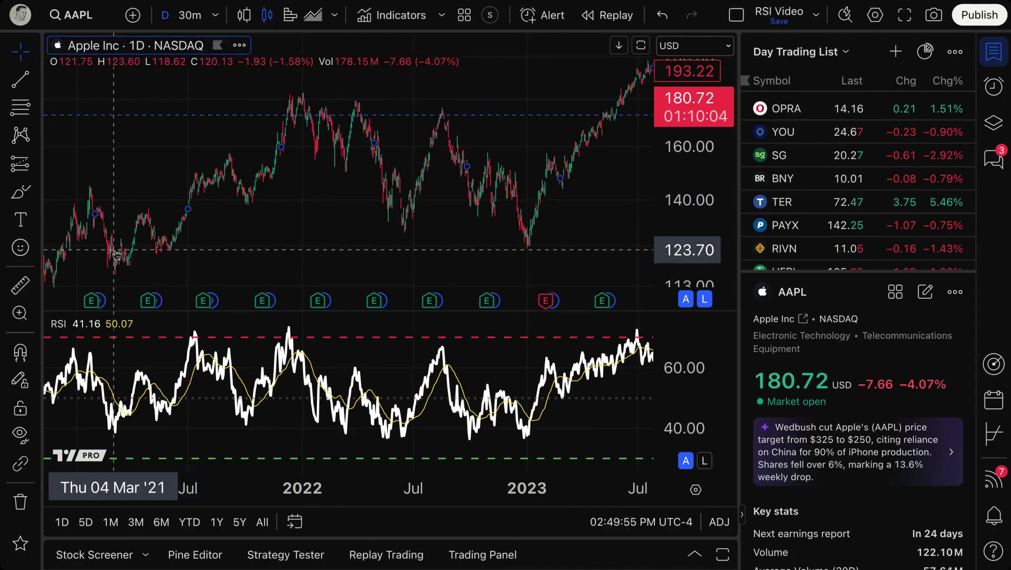
{"action": "left_click_drag", "start_coordinate": [124, 248], "coordinate": [373, 249]}
{"action": "left_click_drag", "start_coordinate": [231, 250], "coordinate": [564, 252]}
{"action": "scroll", "coordinate": [350, 272], "scroll_direction": "up", "scroll_amount": 5}
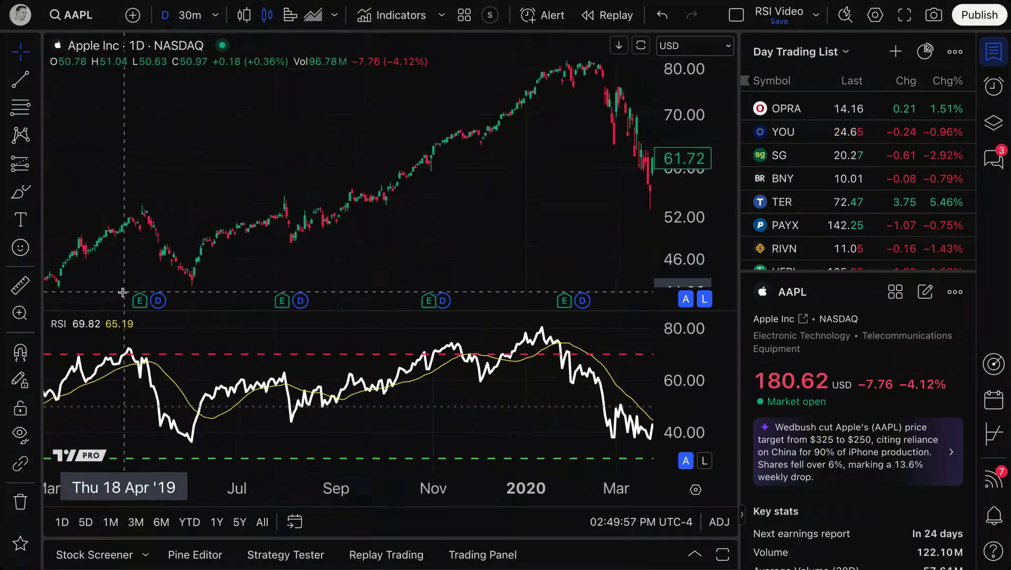
{"action": "left_click_drag", "start_coordinate": [124, 253], "coordinate": [697, 259]}
{"action": "scroll", "coordinate": [535, 253], "scroll_direction": "up", "scroll_amount": 6}
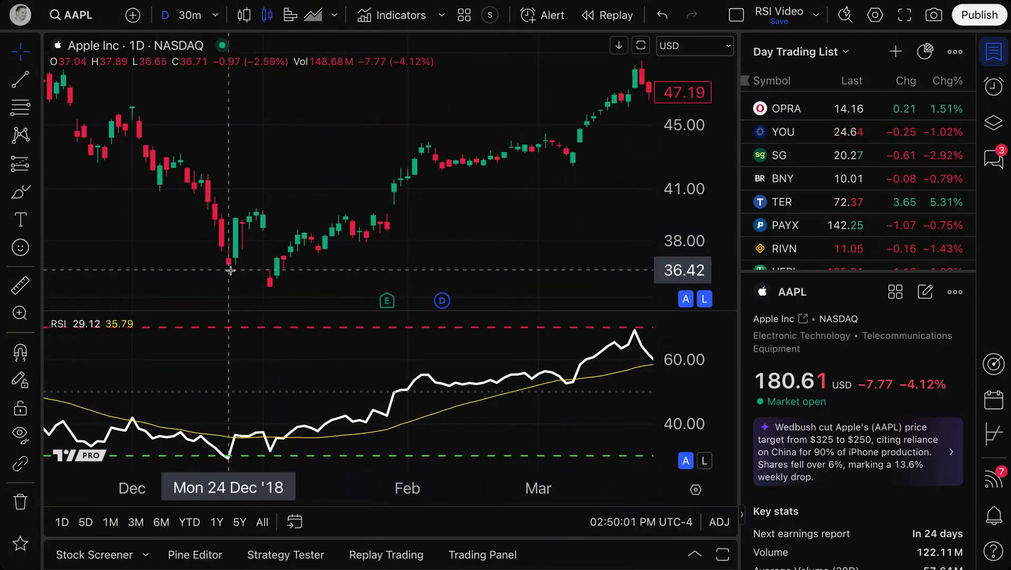
Brush the bounce from the 24 December 2018 price low and the drop that follows it, undoing each stroke
{"action": "left_click", "coordinate": [20, 191]}
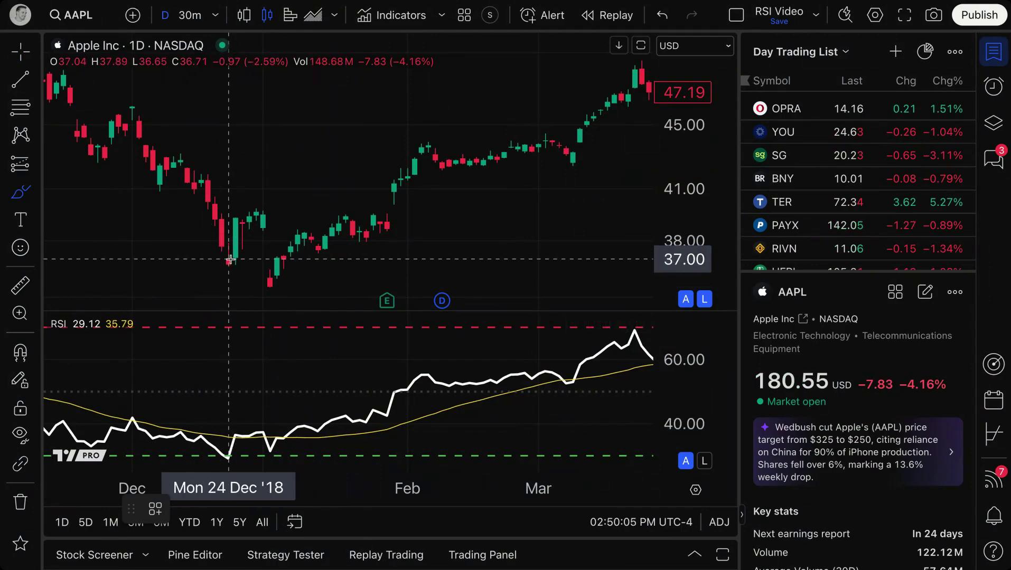
{"action": "mouse_move", "coordinate": [231, 259]}
{"action": "left_mouse_down"}
{"action": "mouse_move", "coordinate": [216, 270]}
{"action": "mouse_move", "coordinate": [257, 211]}
{"action": "left_mouse_up"}
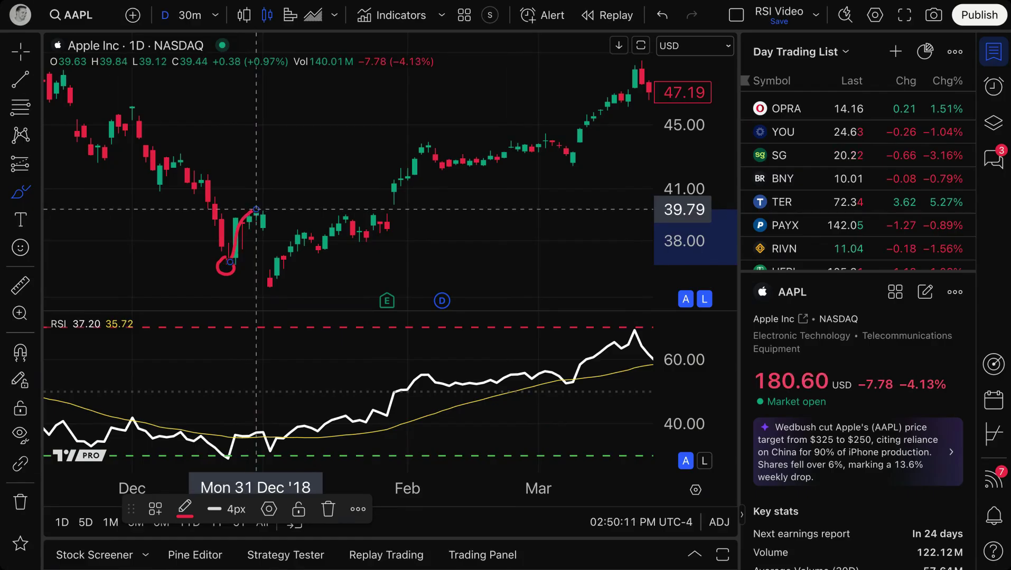
{"action": "key", "text": "ctrl+z"}
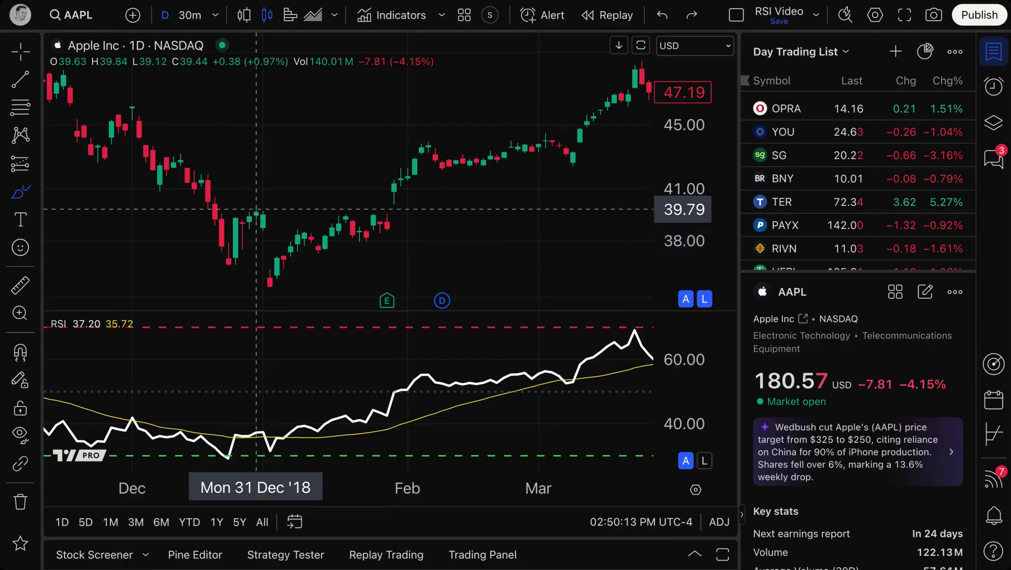
{"action": "mouse_move", "coordinate": [256, 209]}
{"action": "left_mouse_down"}
{"action": "mouse_move", "coordinate": [270, 293]}
{"action": "mouse_move", "coordinate": [277, 277]}
{"action": "left_mouse_up"}
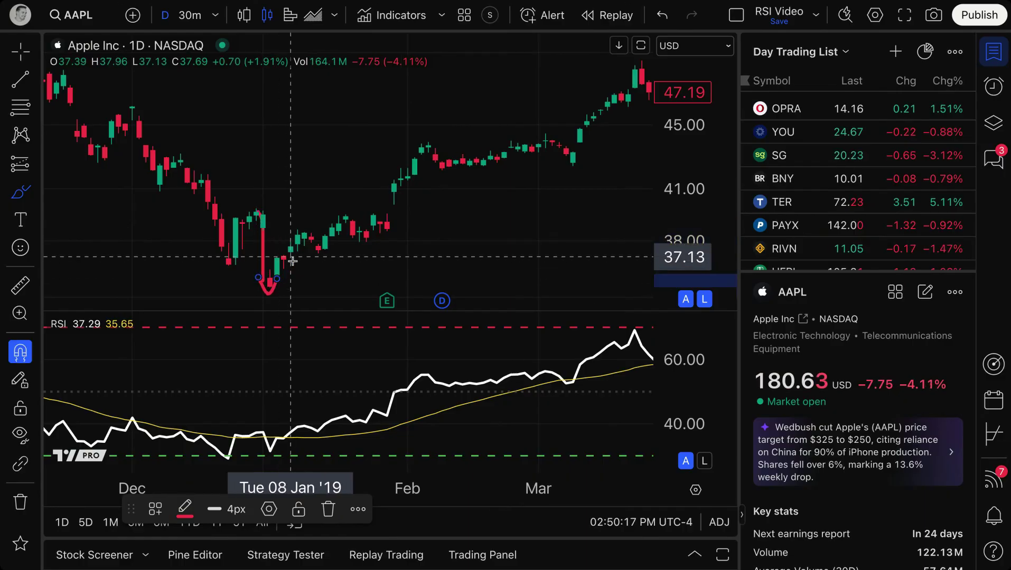
{"action": "key", "text": "ctrl+z"}
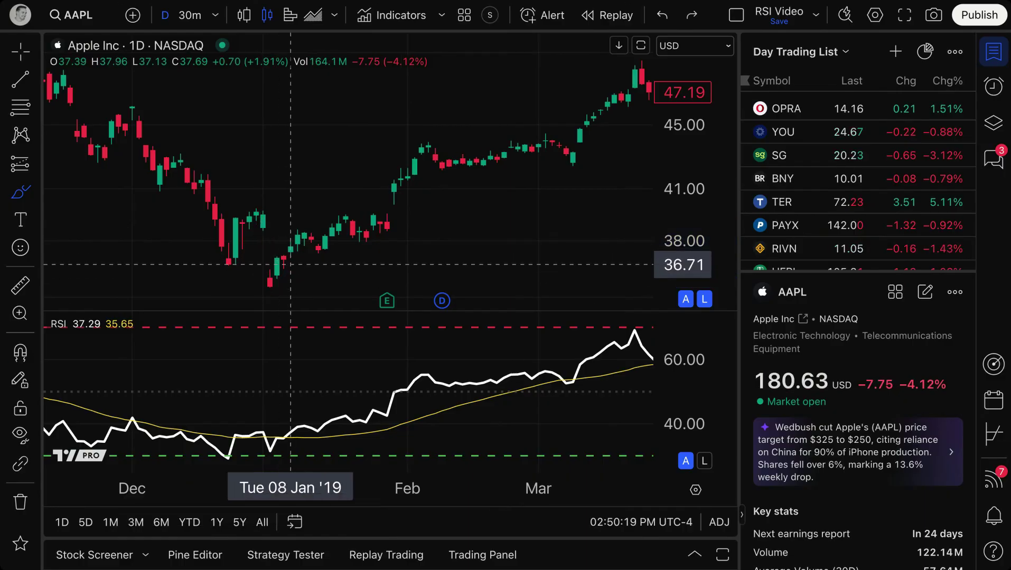
Circle the early January 2019 price low and the December 2018 RSI low with the brush, and undo both circles
{"action": "mouse_move", "coordinate": [266, 271]}
{"action": "left_mouse_down"}
{"action": "mouse_move", "coordinate": [255, 279]}
{"action": "mouse_move", "coordinate": [282, 275]}
{"action": "mouse_move", "coordinate": [266, 280]}
{"action": "left_mouse_up"}
{"action": "left_click_drag", "start_coordinate": [231, 460], "coordinate": [228, 460]}
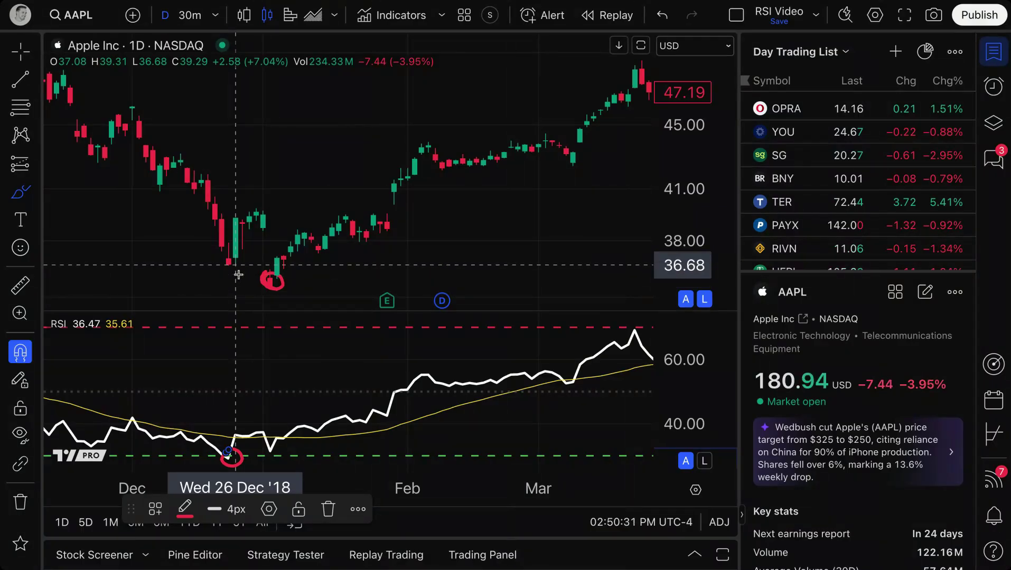
{"action": "key", "text": "ctrl+z"}
{"action": "key", "text": "ctrl+z"}
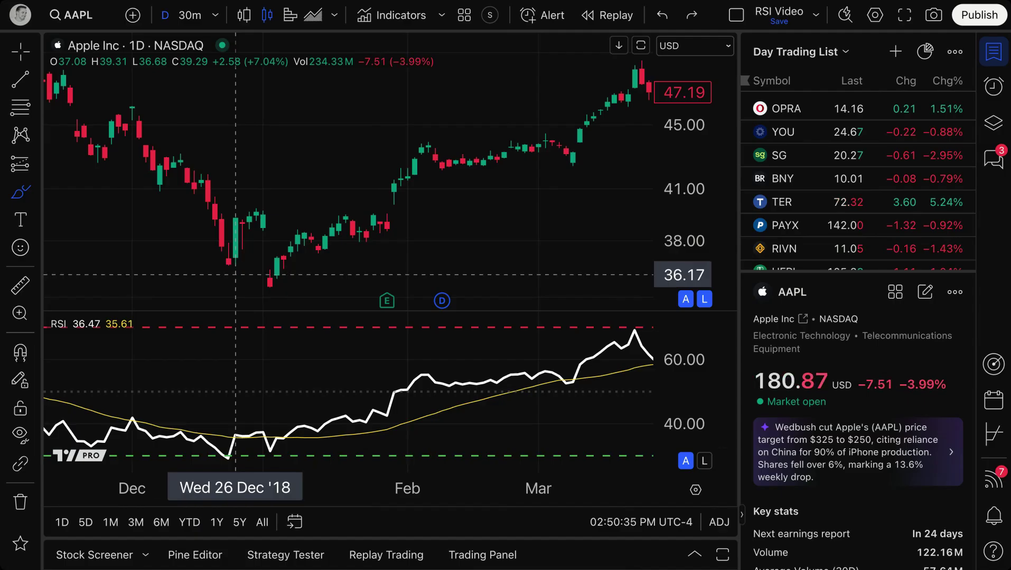
{"action": "left_click", "coordinate": [20, 51]}
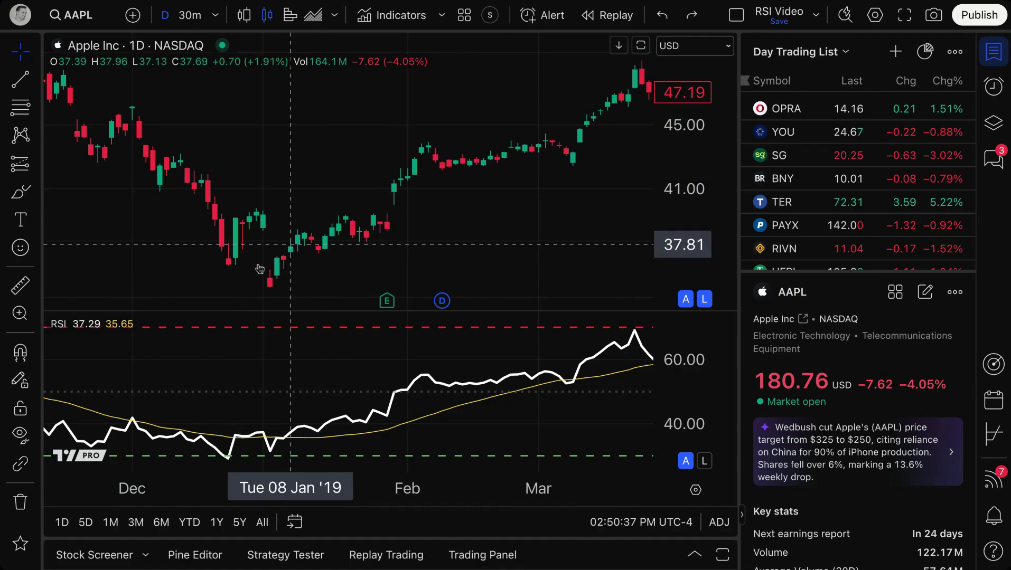
Delete the red brush circle around the latest AAPL RSI low in April 2025
{"action": "scroll", "coordinate": [373, 261], "scroll_direction": "down", "scroll_amount": 2}
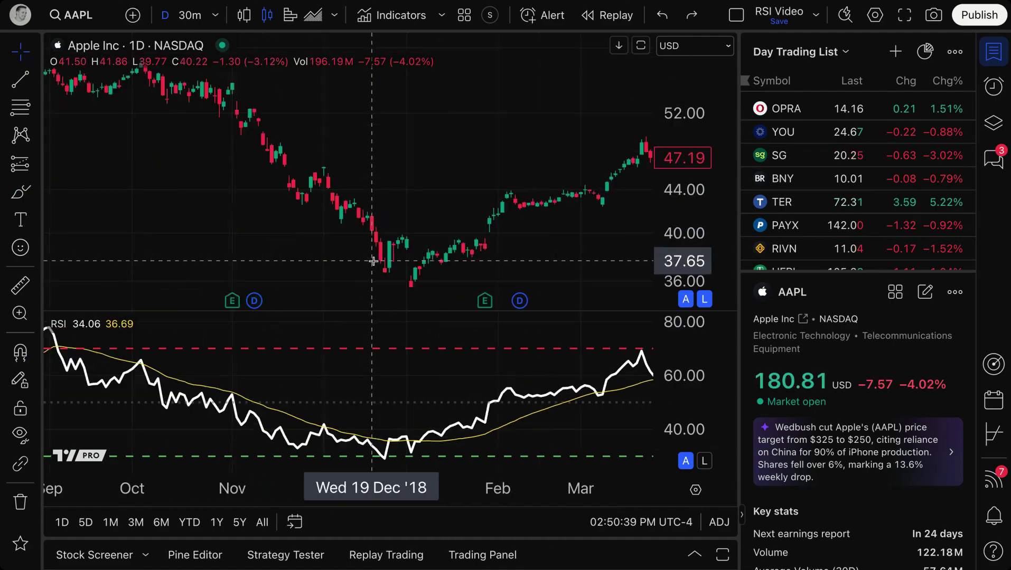
{"action": "scroll", "coordinate": [557, 253], "scroll_direction": "down", "scroll_amount": 3}
{"action": "scroll", "coordinate": [548, 273], "scroll_direction": "right", "scroll_amount": 15}
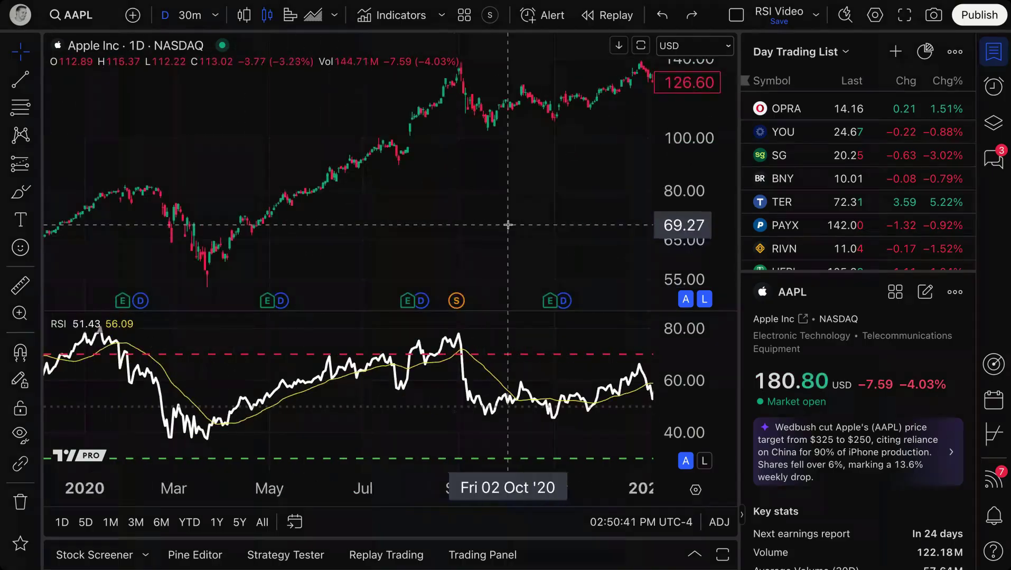
{"action": "scroll", "coordinate": [508, 225], "scroll_direction": "right", "scroll_amount": 20}
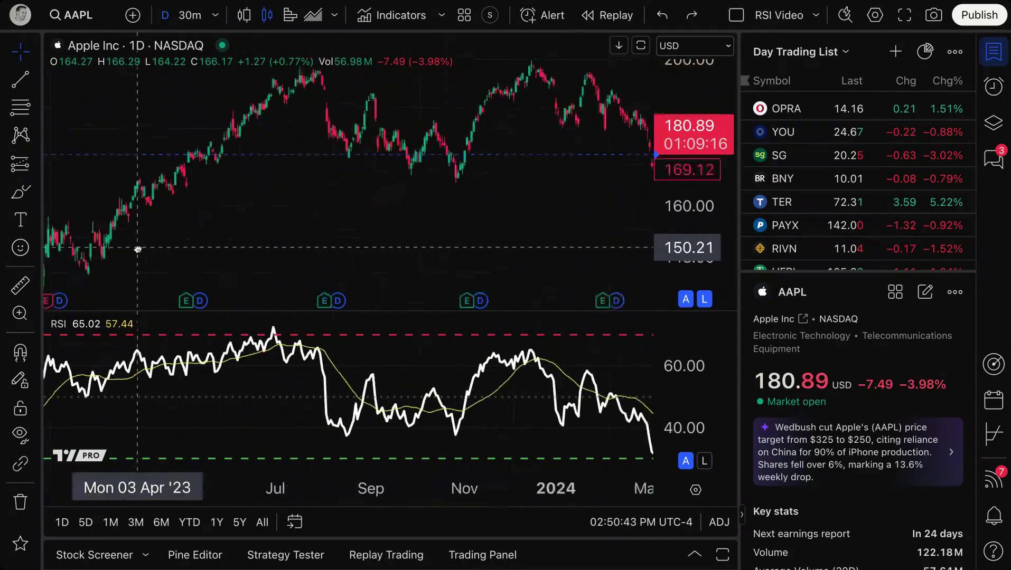
{"action": "scroll", "coordinate": [138, 249], "scroll_direction": "right", "scroll_amount": 20}
{"action": "scroll", "coordinate": [386, 227], "scroll_direction": "left", "scroll_amount": 3}
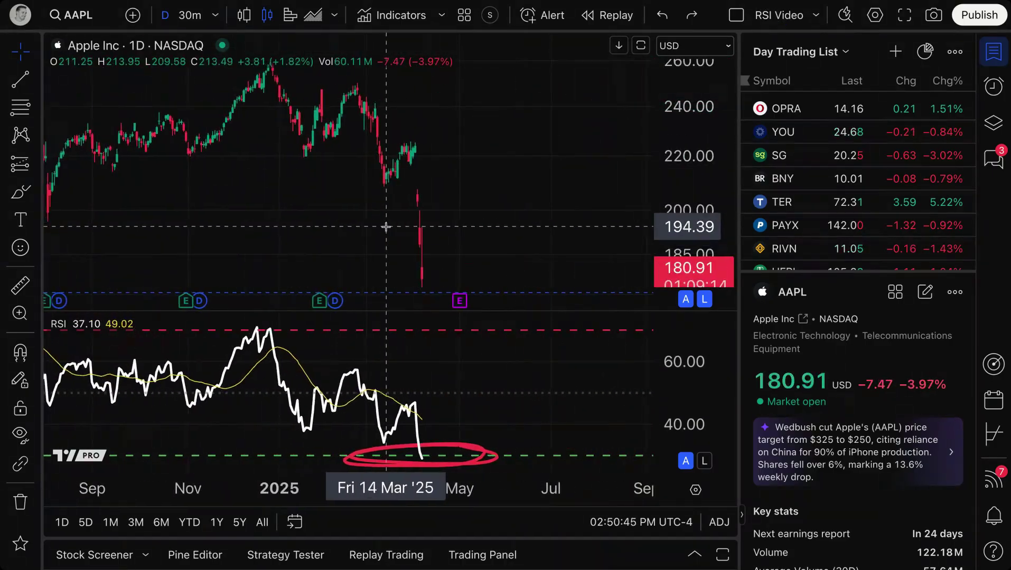
{"action": "scroll", "coordinate": [417, 264], "scroll_direction": "left", "scroll_amount": 5}
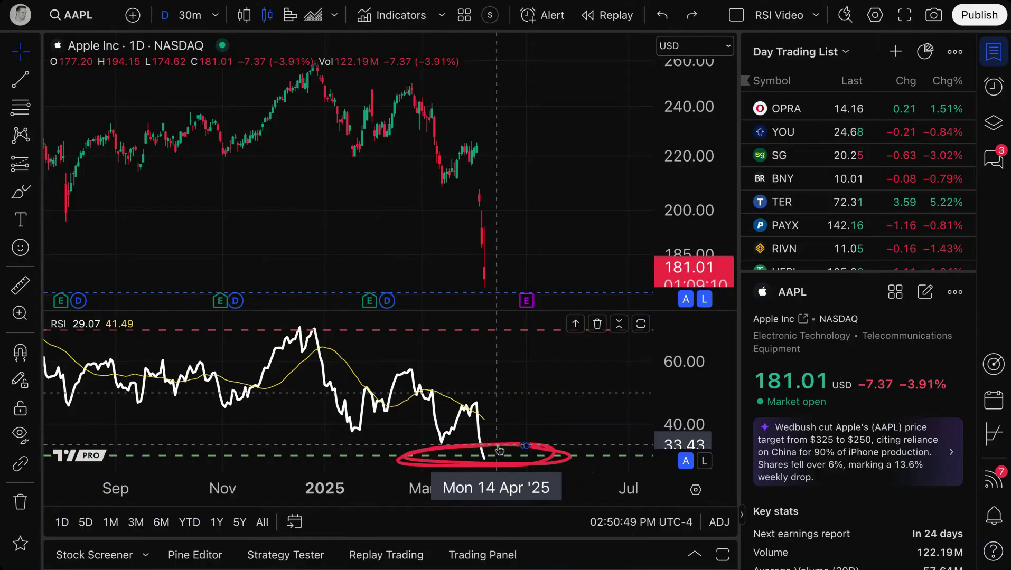
{"action": "left_click", "coordinate": [499, 450]}
{"action": "key", "text": "Delete"}
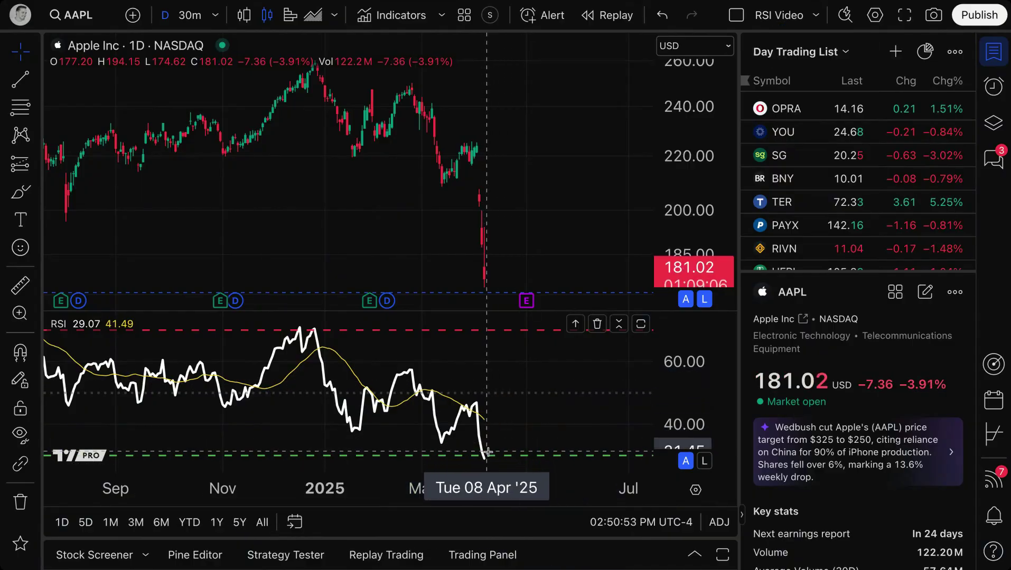
Brush an upward arrow from the latest AAPL price low and circle the matching RSI low, undoing both marks
{"action": "left_click", "coordinate": [23, 195]}
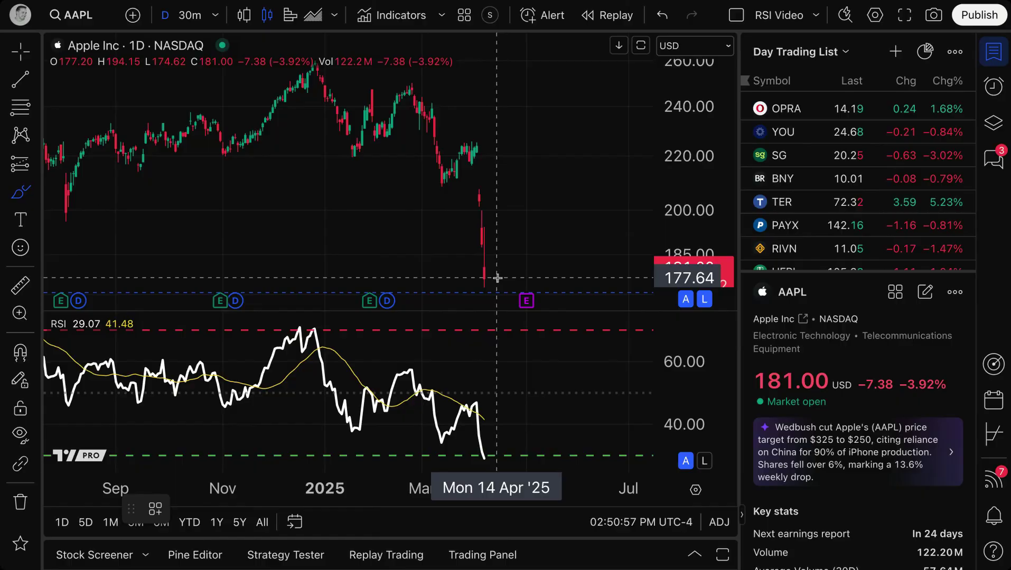
{"action": "left_click_drag", "start_coordinate": [484, 279], "coordinate": [506, 225]}
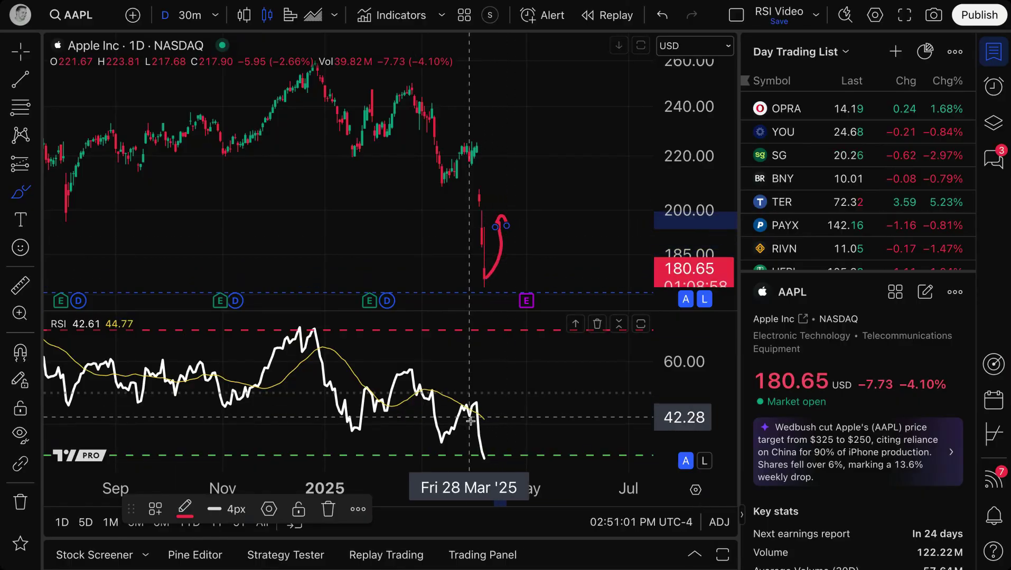
{"action": "mouse_move", "coordinate": [484, 450]}
{"action": "left_mouse_down"}
{"action": "mouse_move", "coordinate": [496, 456]}
{"action": "mouse_move", "coordinate": [472, 458]}
{"action": "mouse_move", "coordinate": [482, 449]}
{"action": "left_mouse_up"}
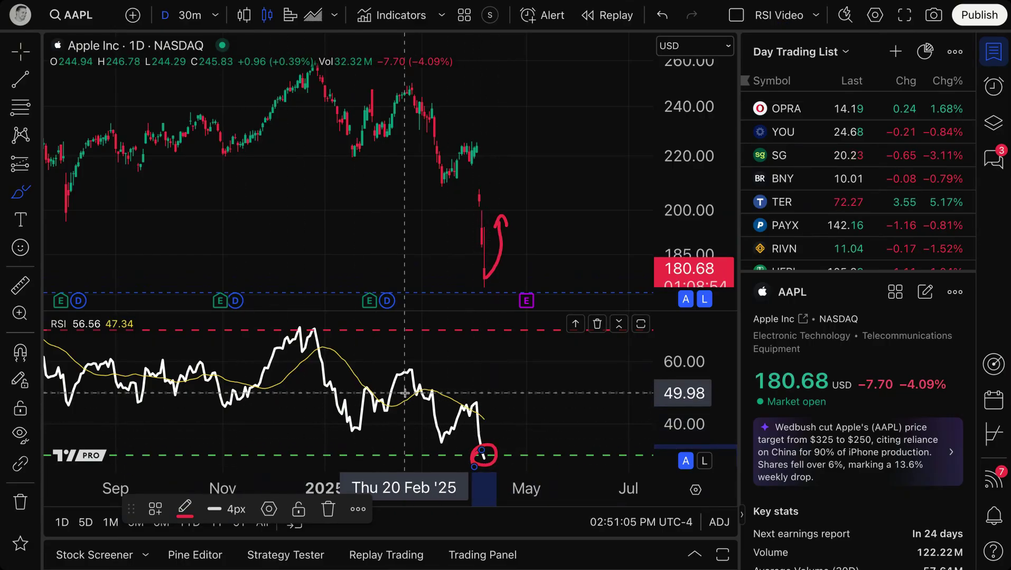
{"action": "key", "text": "ctrl+z"}
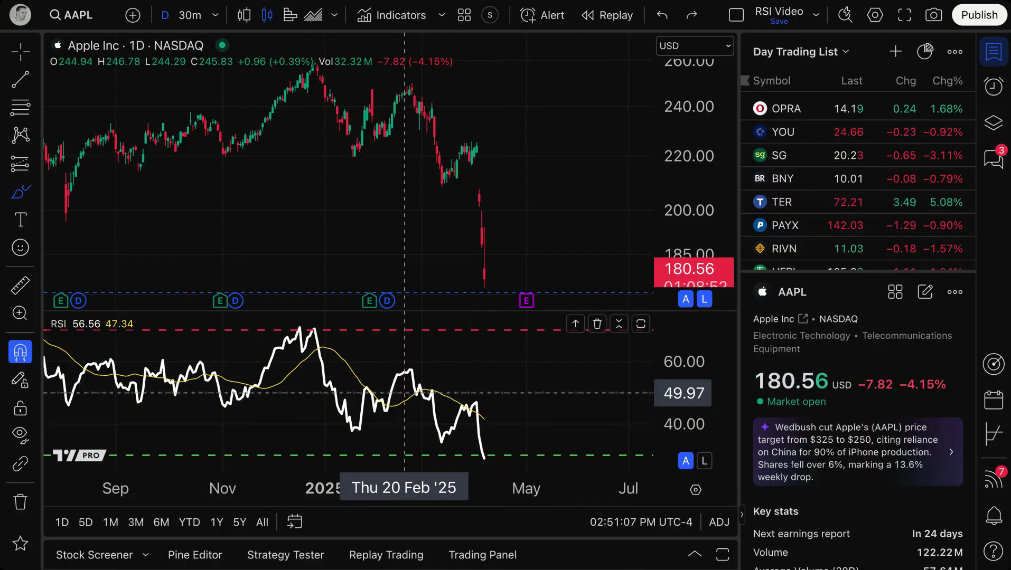